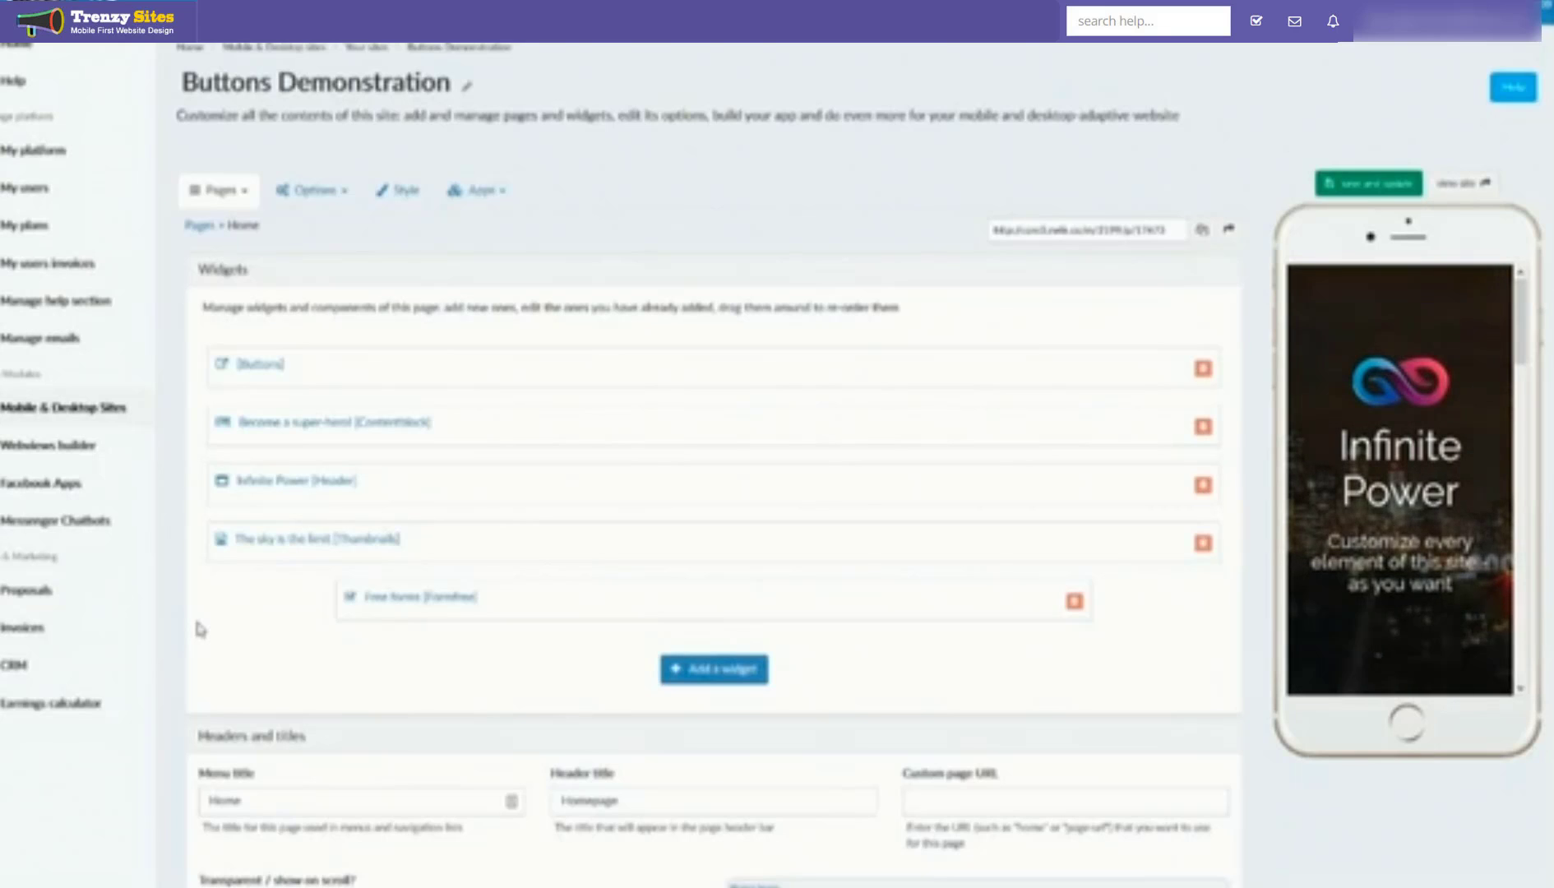
Step: Browse the widget library and close it without adding a widget
scroll(1322, 526, down, 2)
scroll(1321, 526, down, 3)
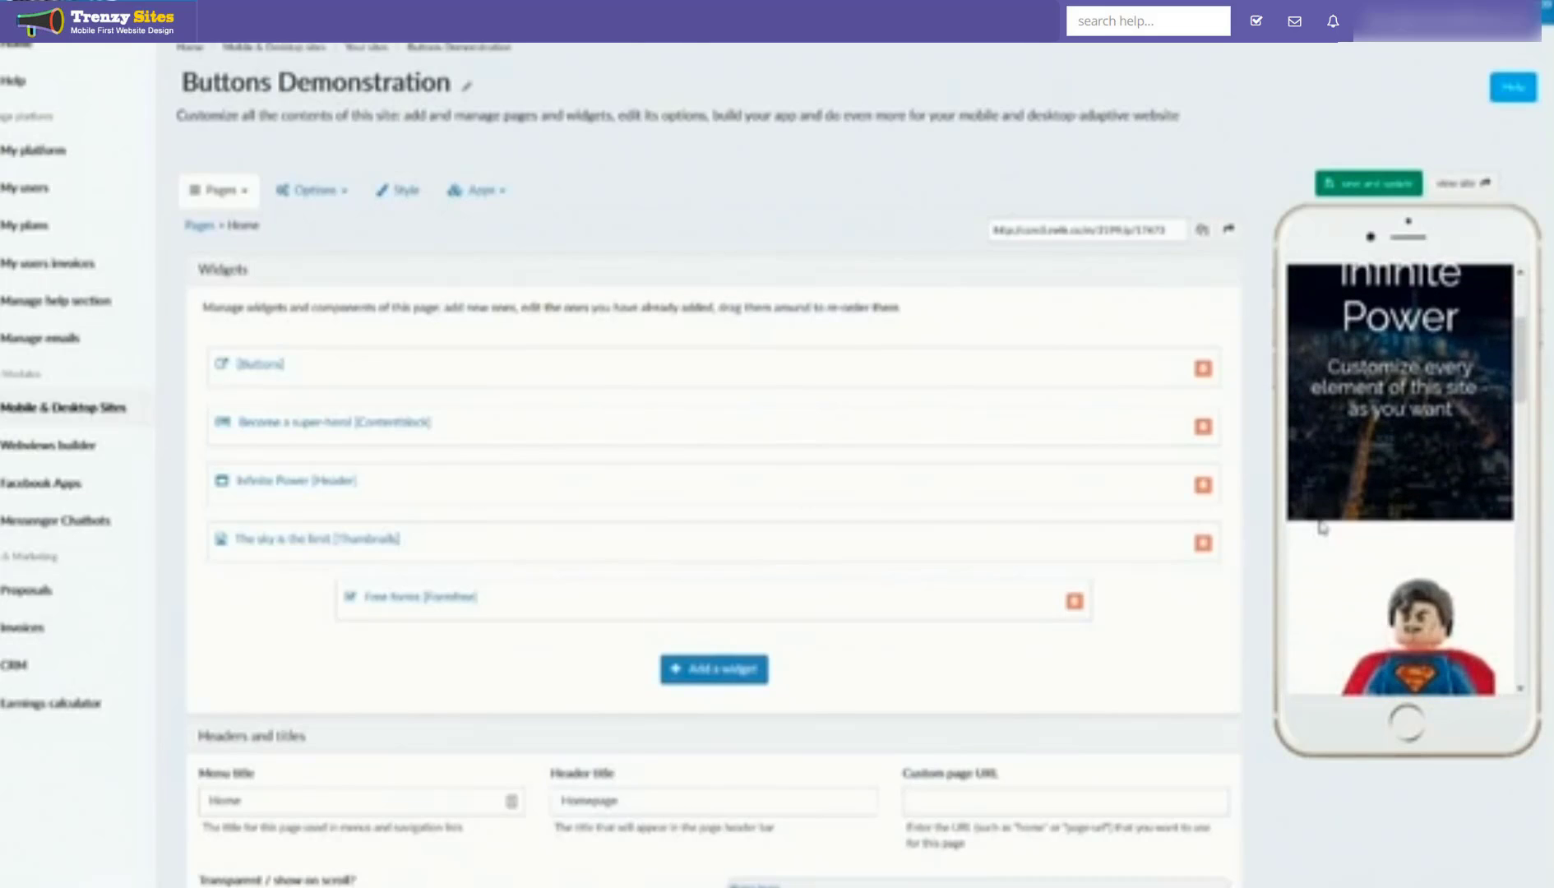
click(737, 672)
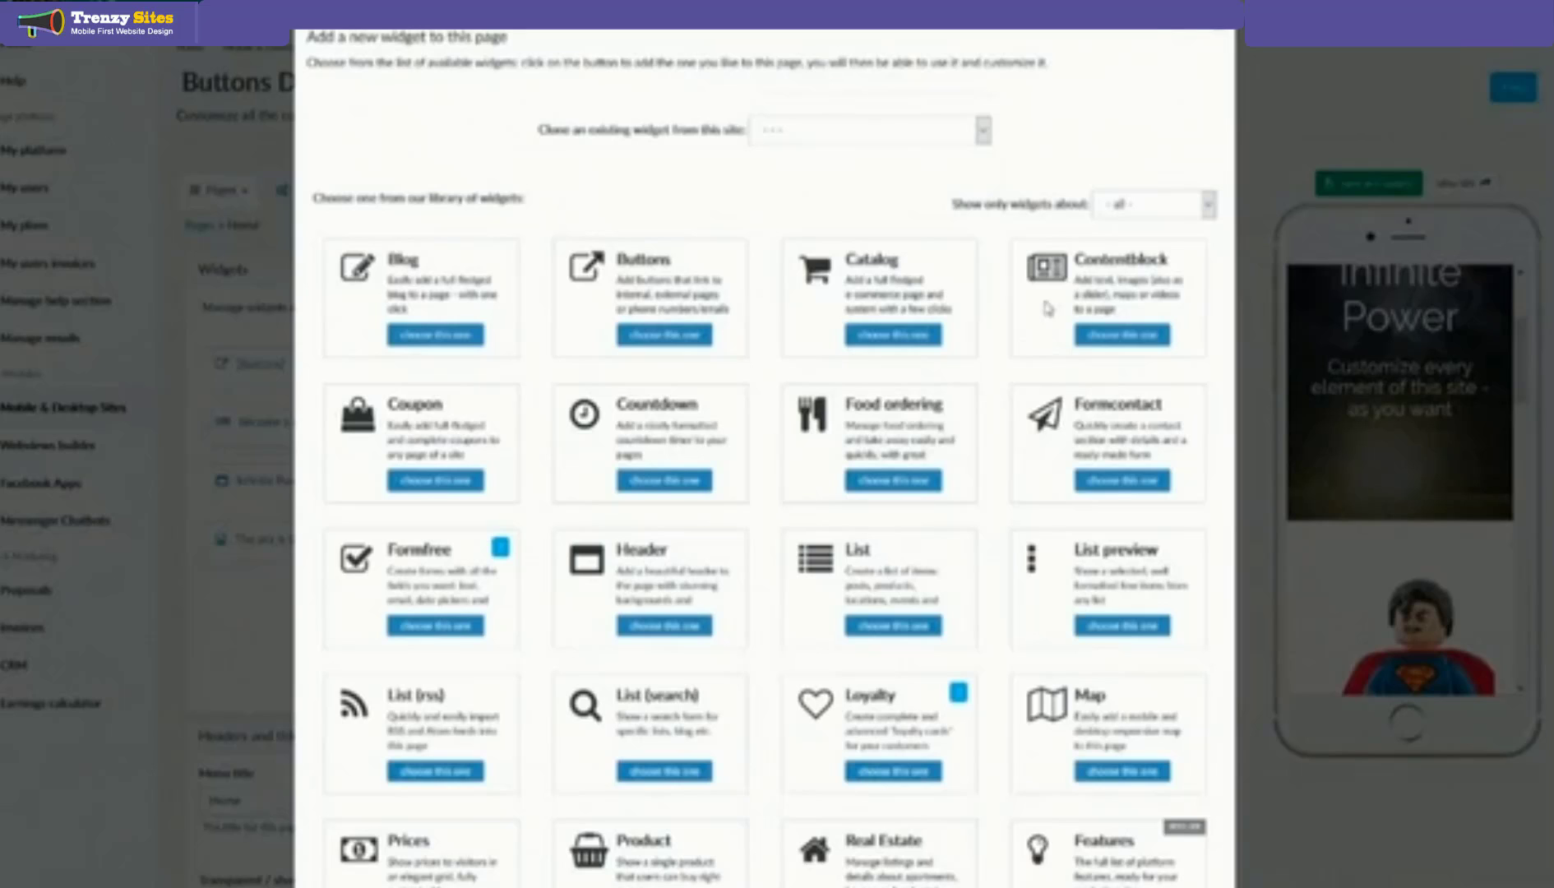
key(ctrl)
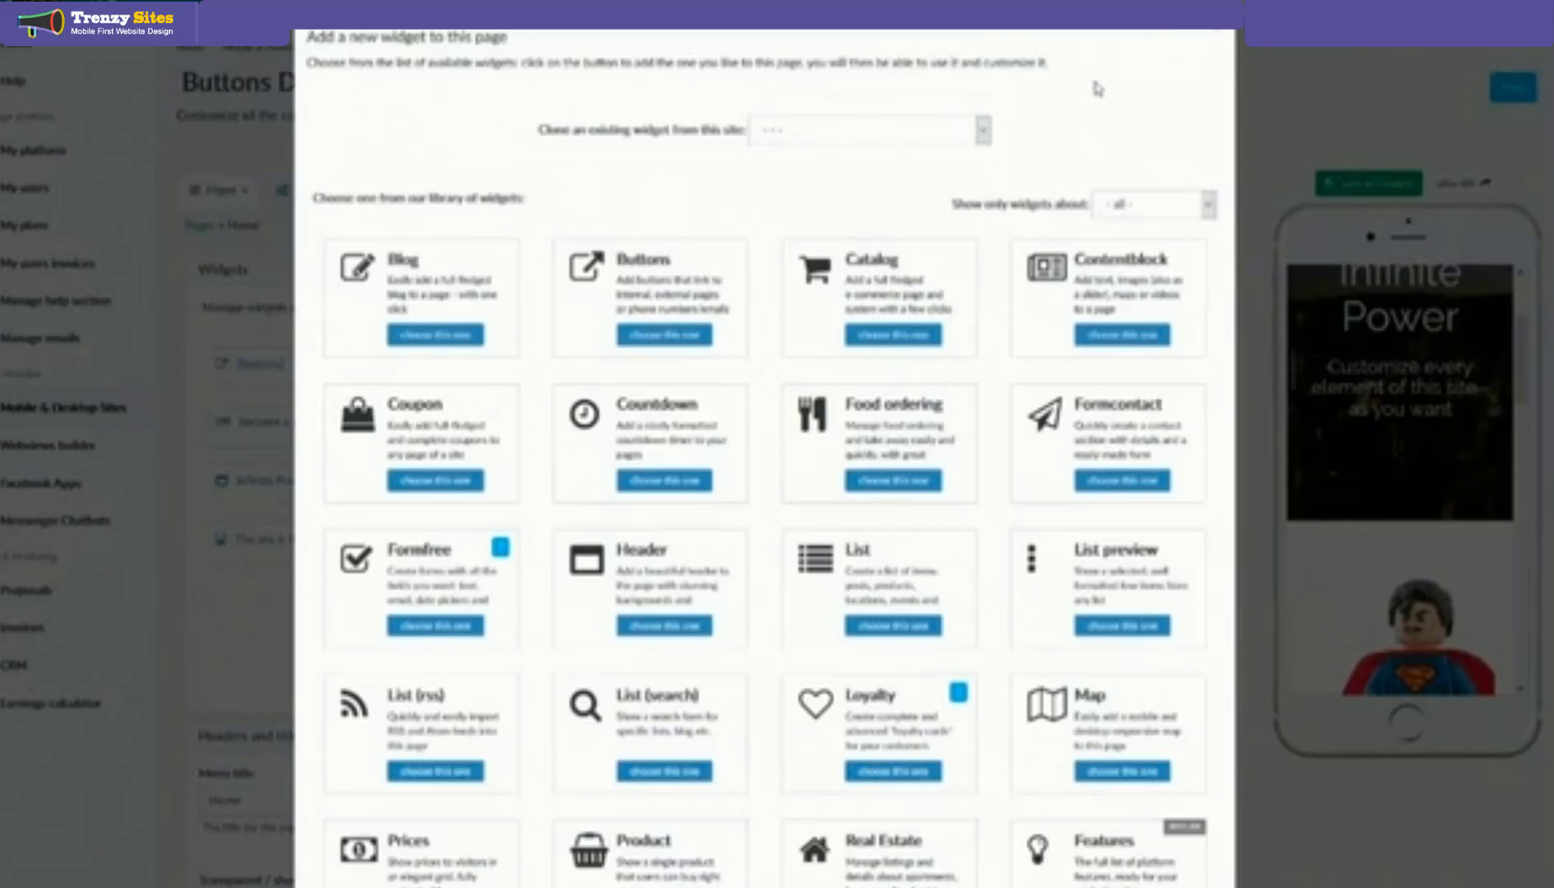
click(1223, 41)
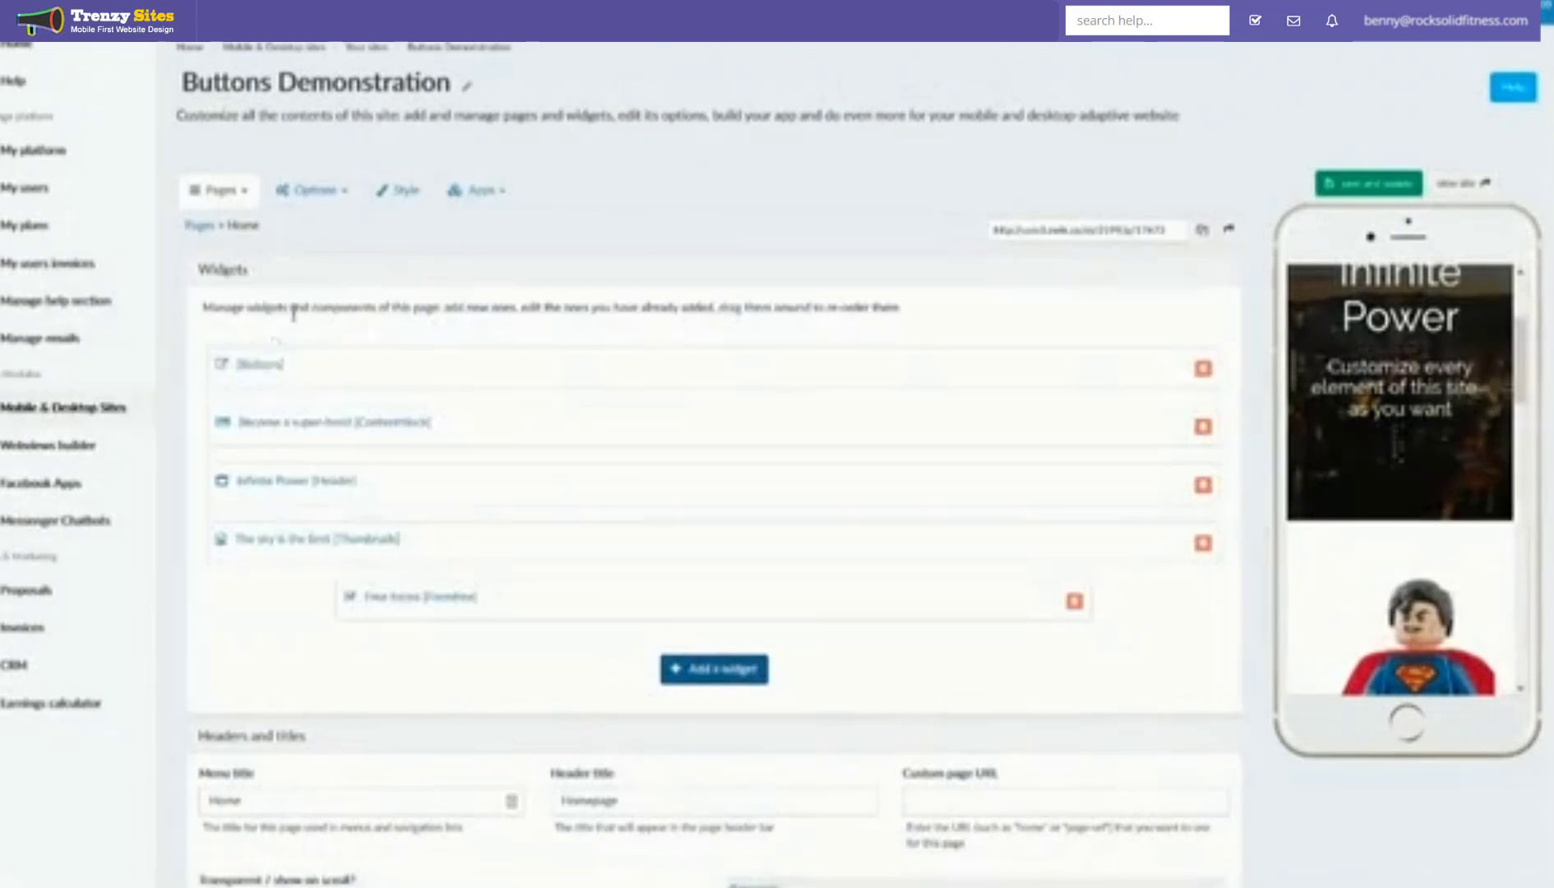
Step: Add a new button item to the Buttons widget and show its link type options
click(258, 376)
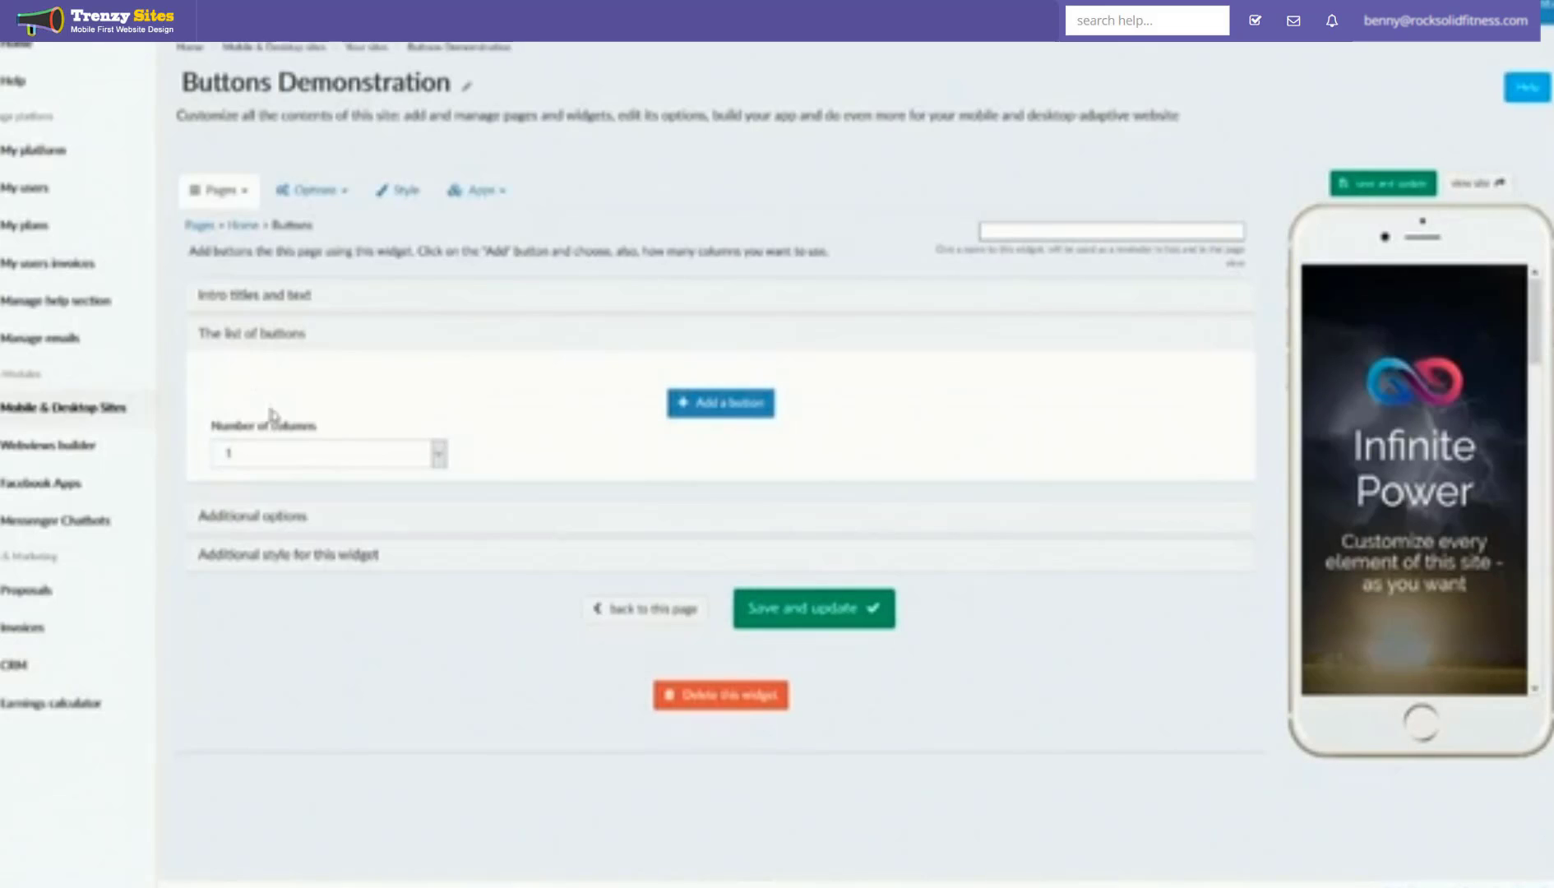
click(698, 415)
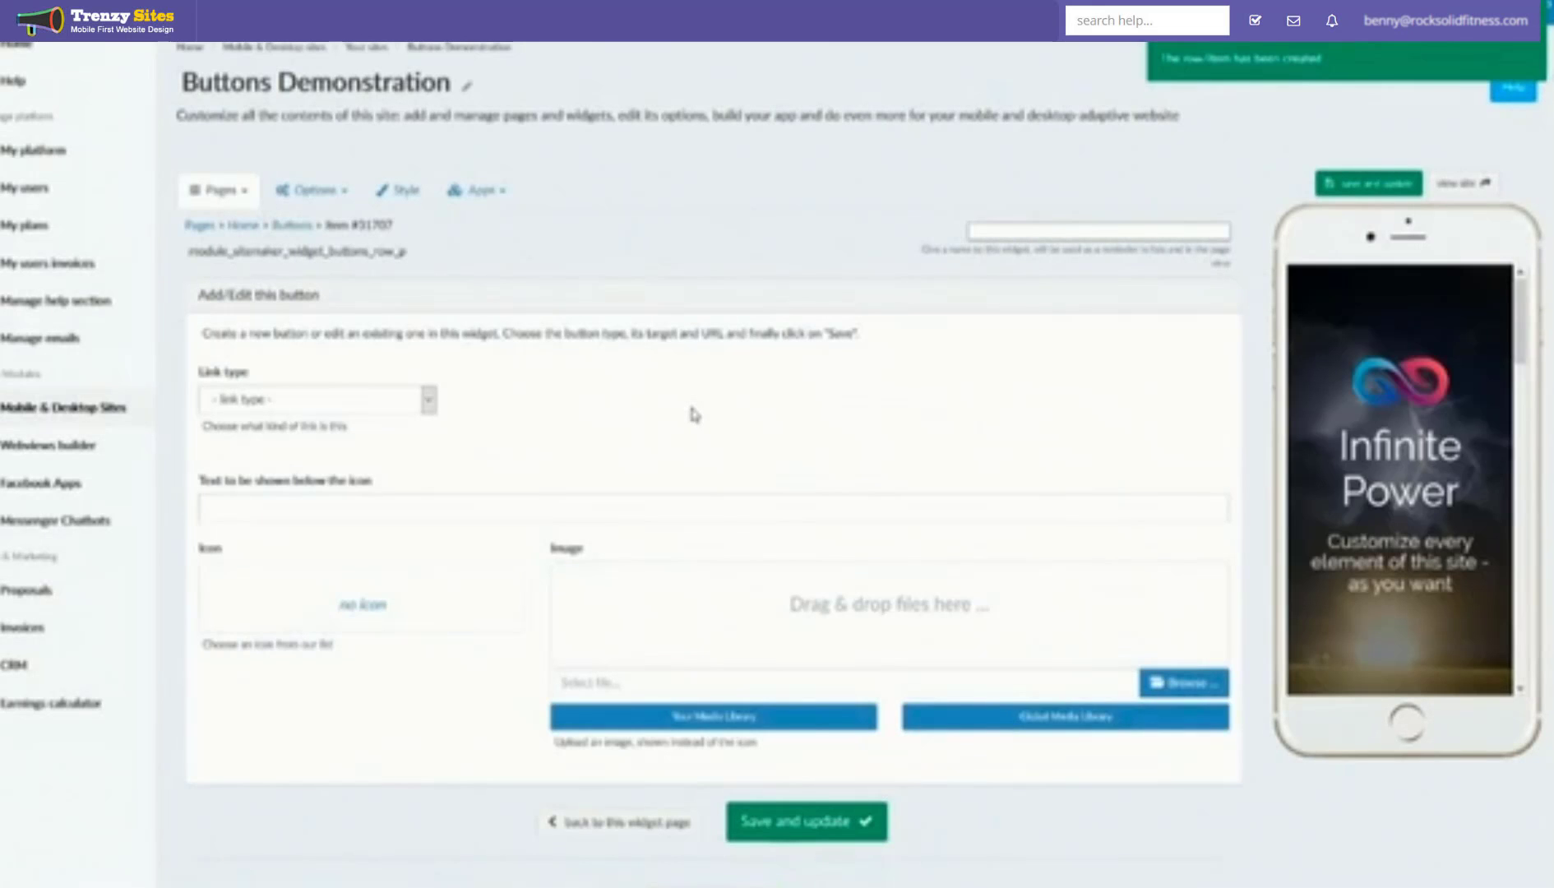
scroll(1397, 557, down, 2)
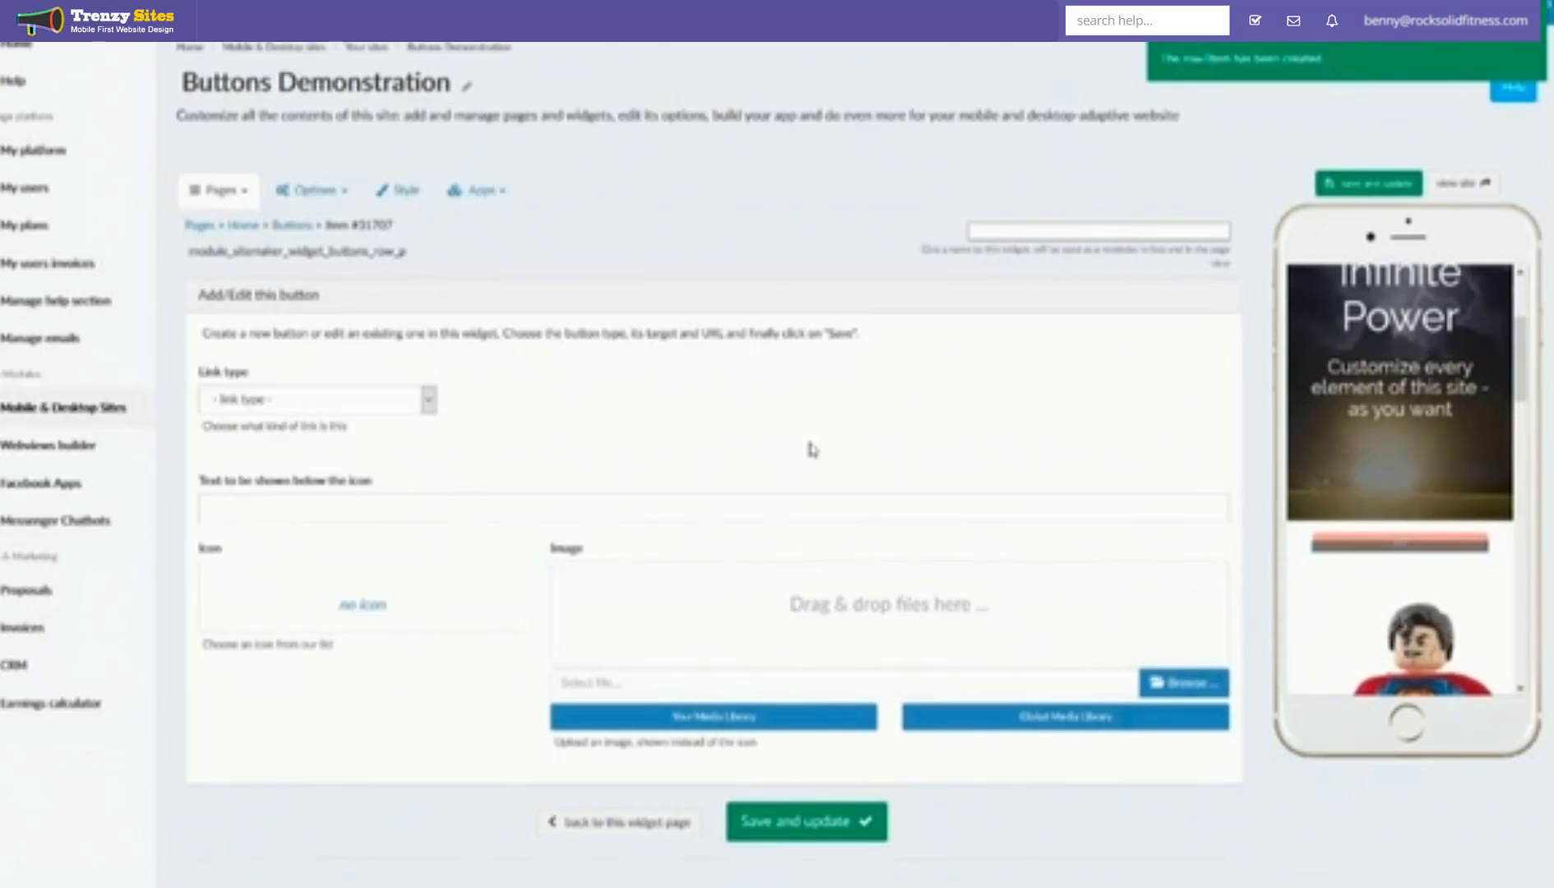
click(428, 400)
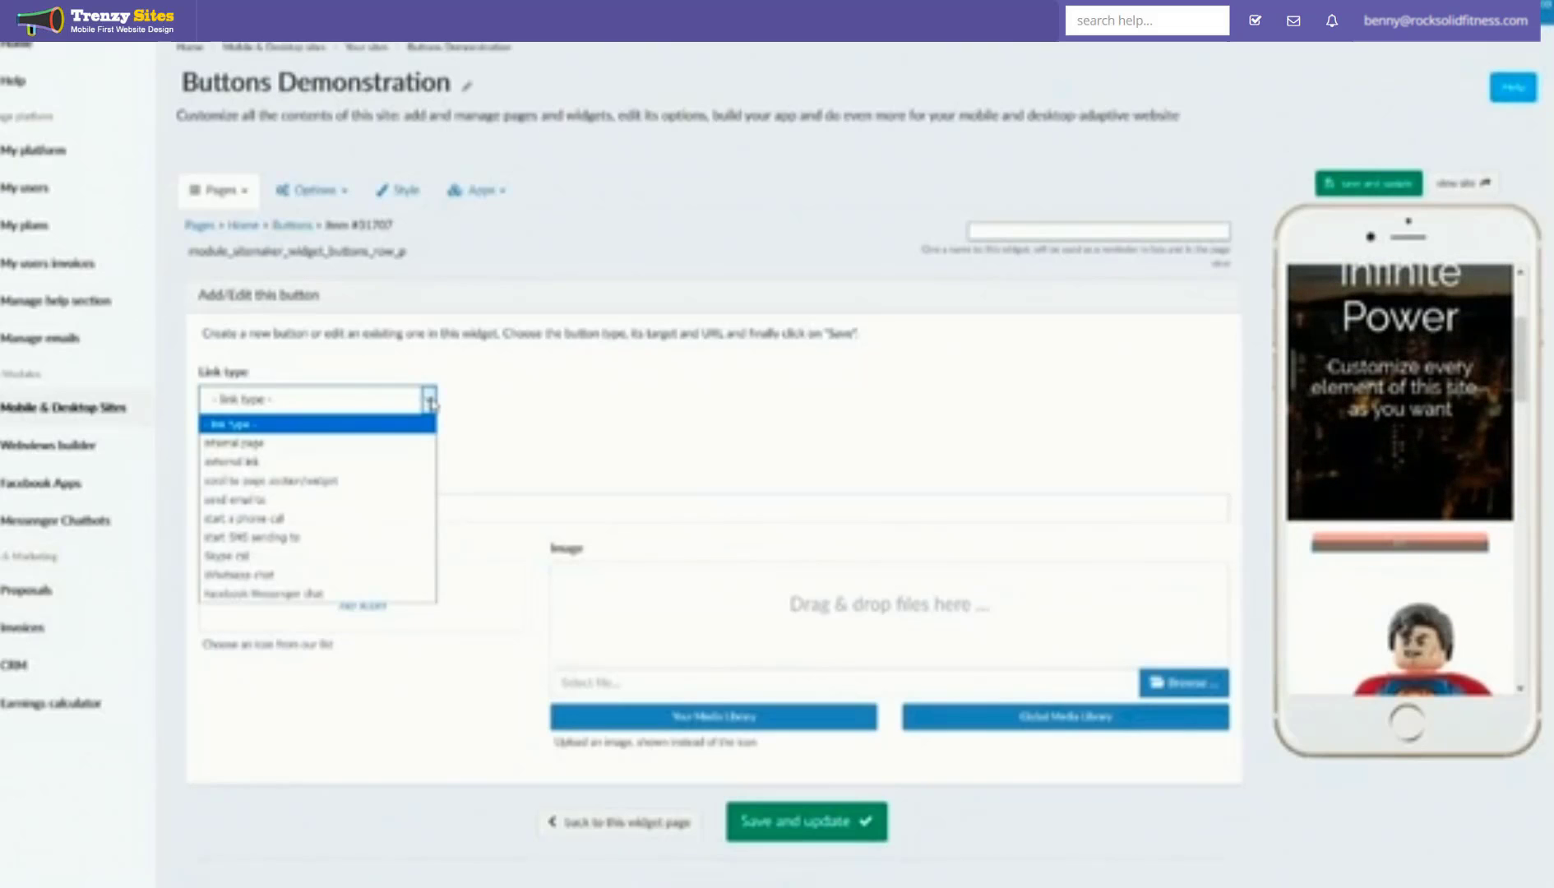
Step: Point the new button at the internal page Second Page
click(393, 448)
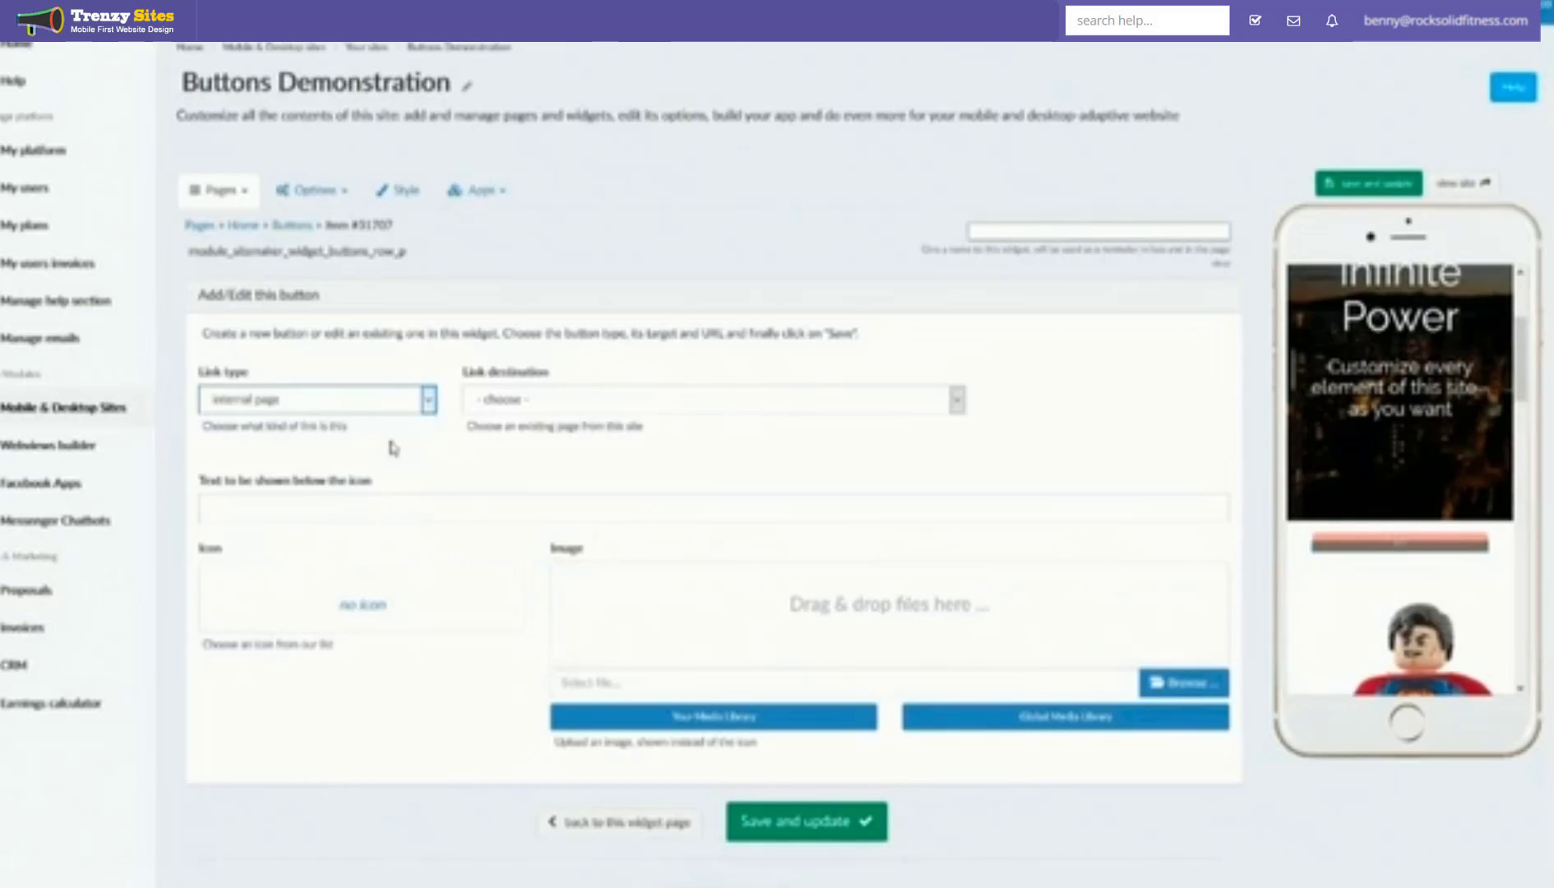
click(533, 403)
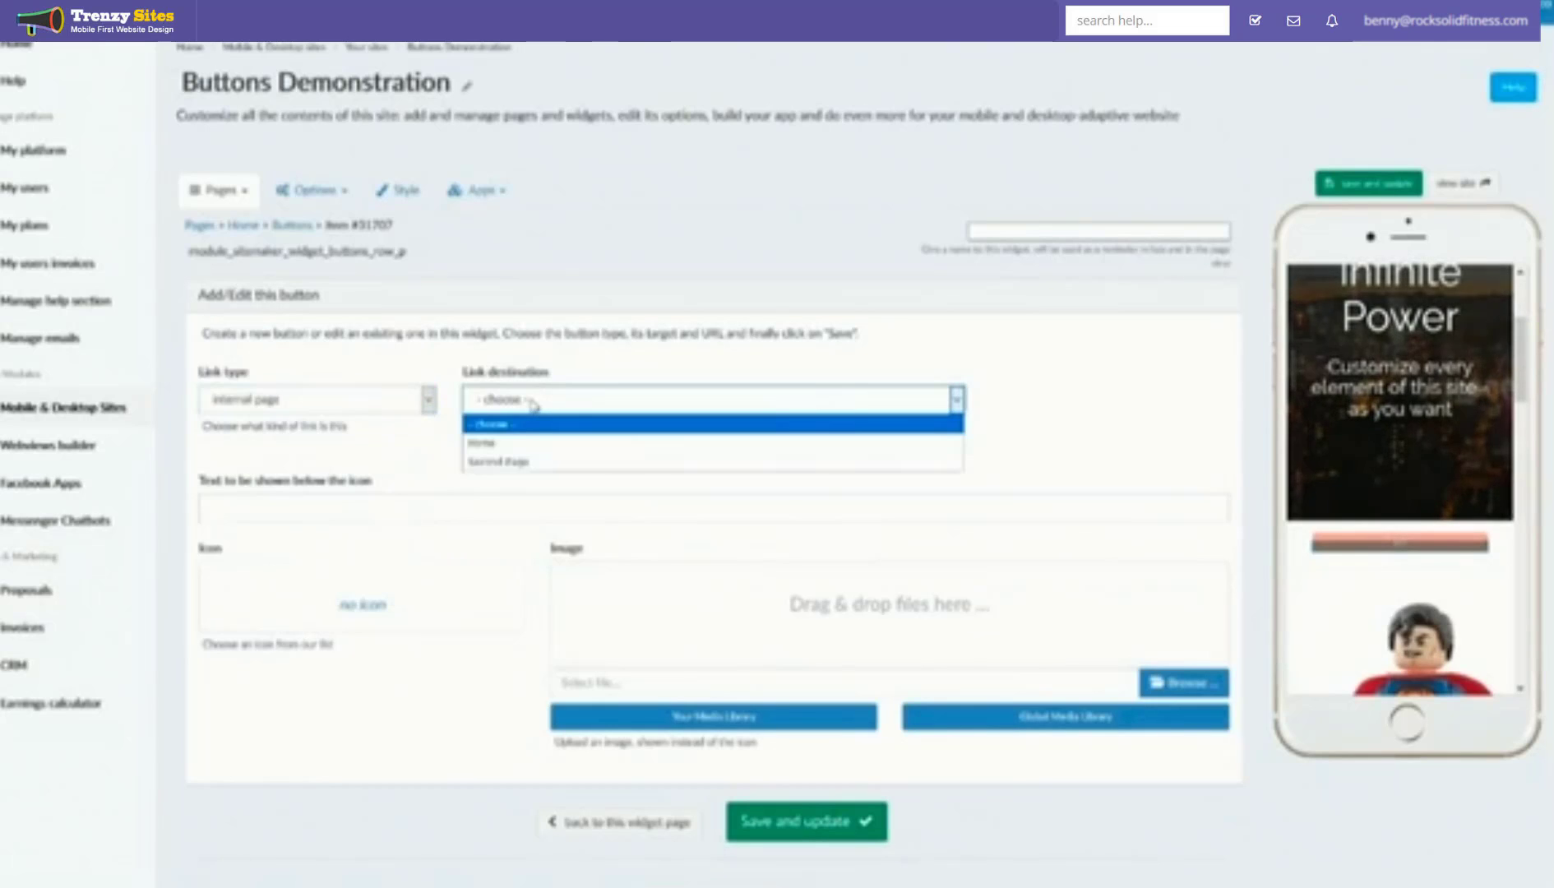
click(523, 463)
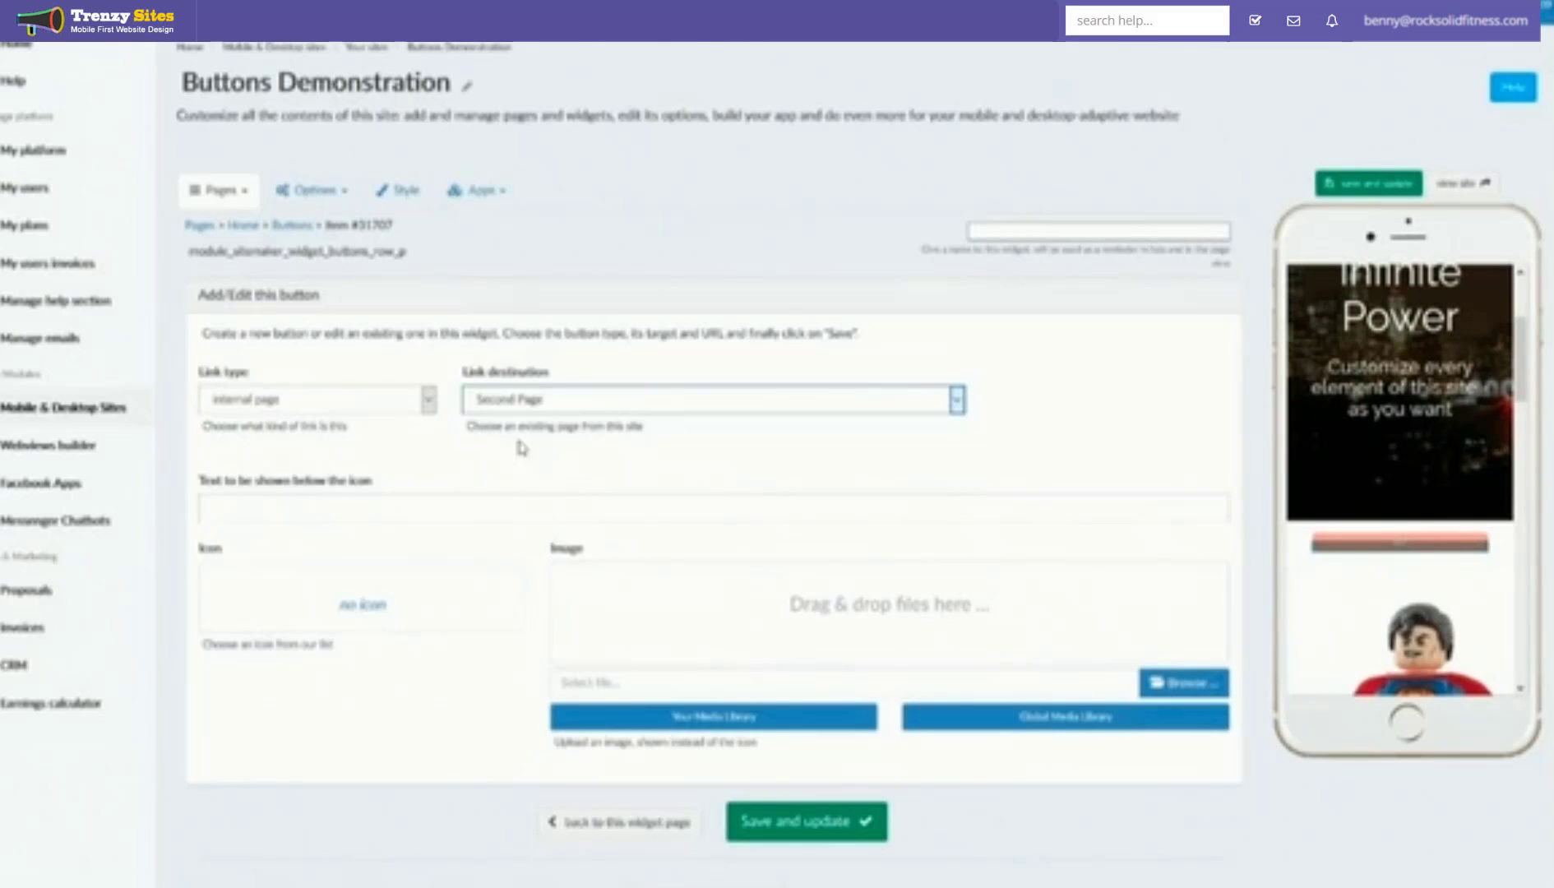
Step: Change the button's link type to external link, leaving the URL empty
click(418, 403)
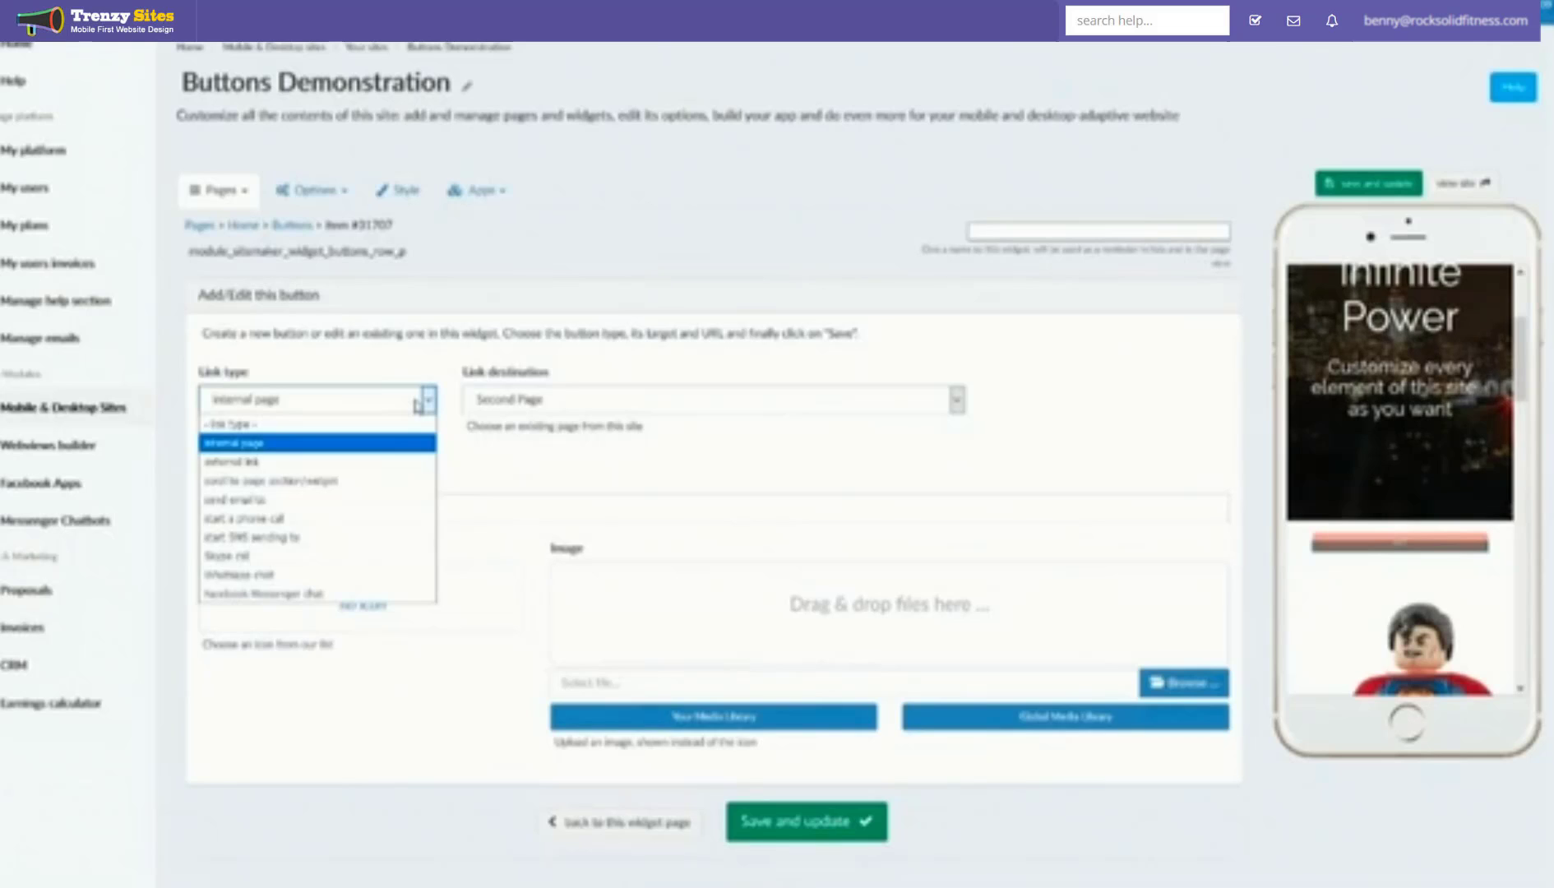
click(349, 462)
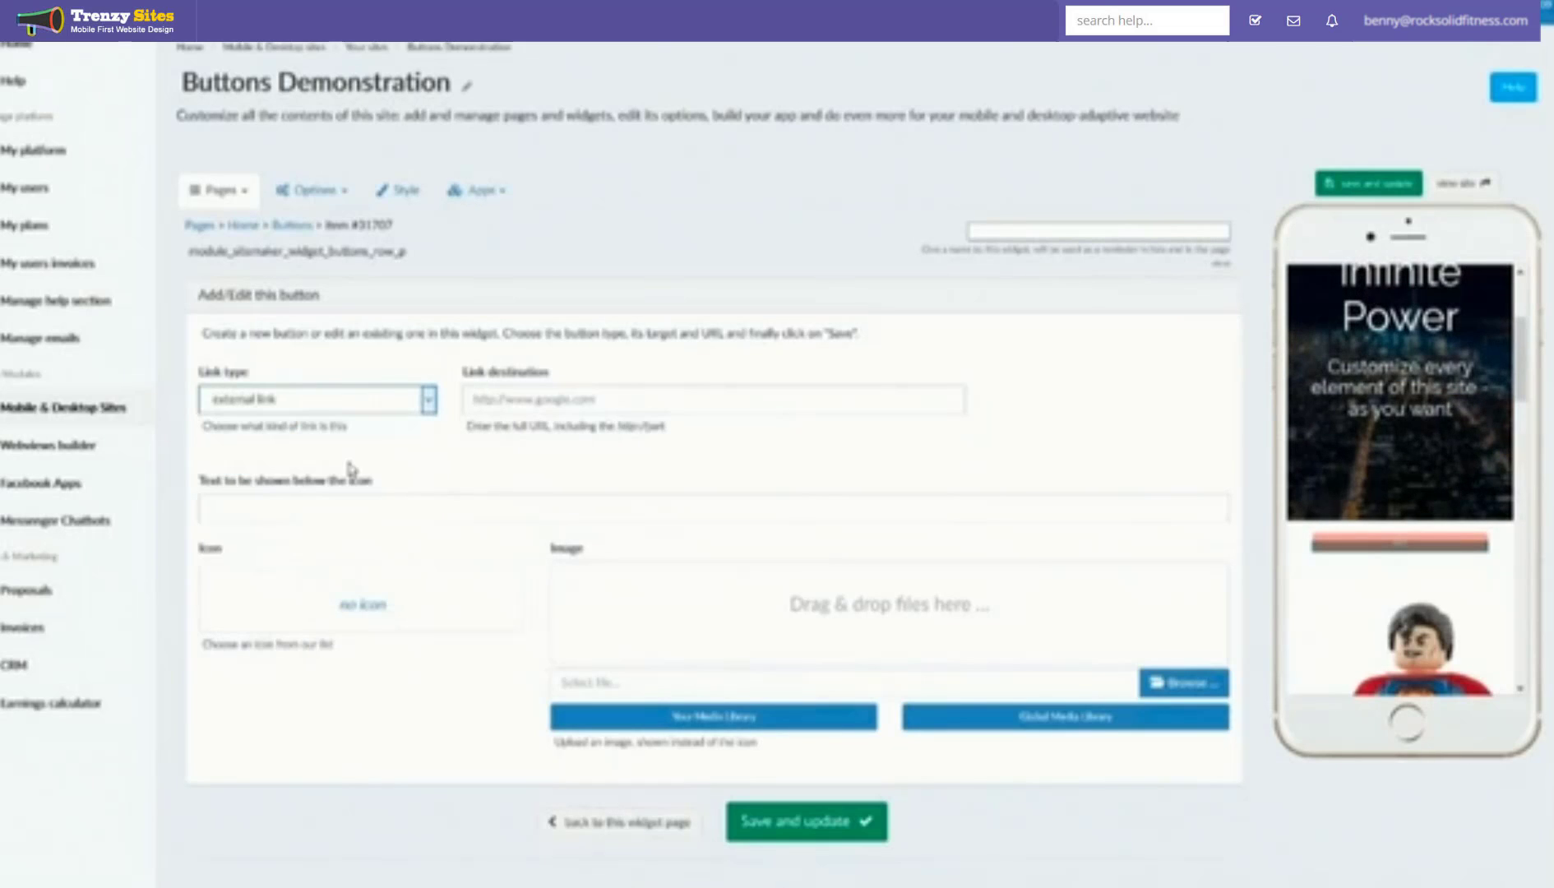
click(617, 403)
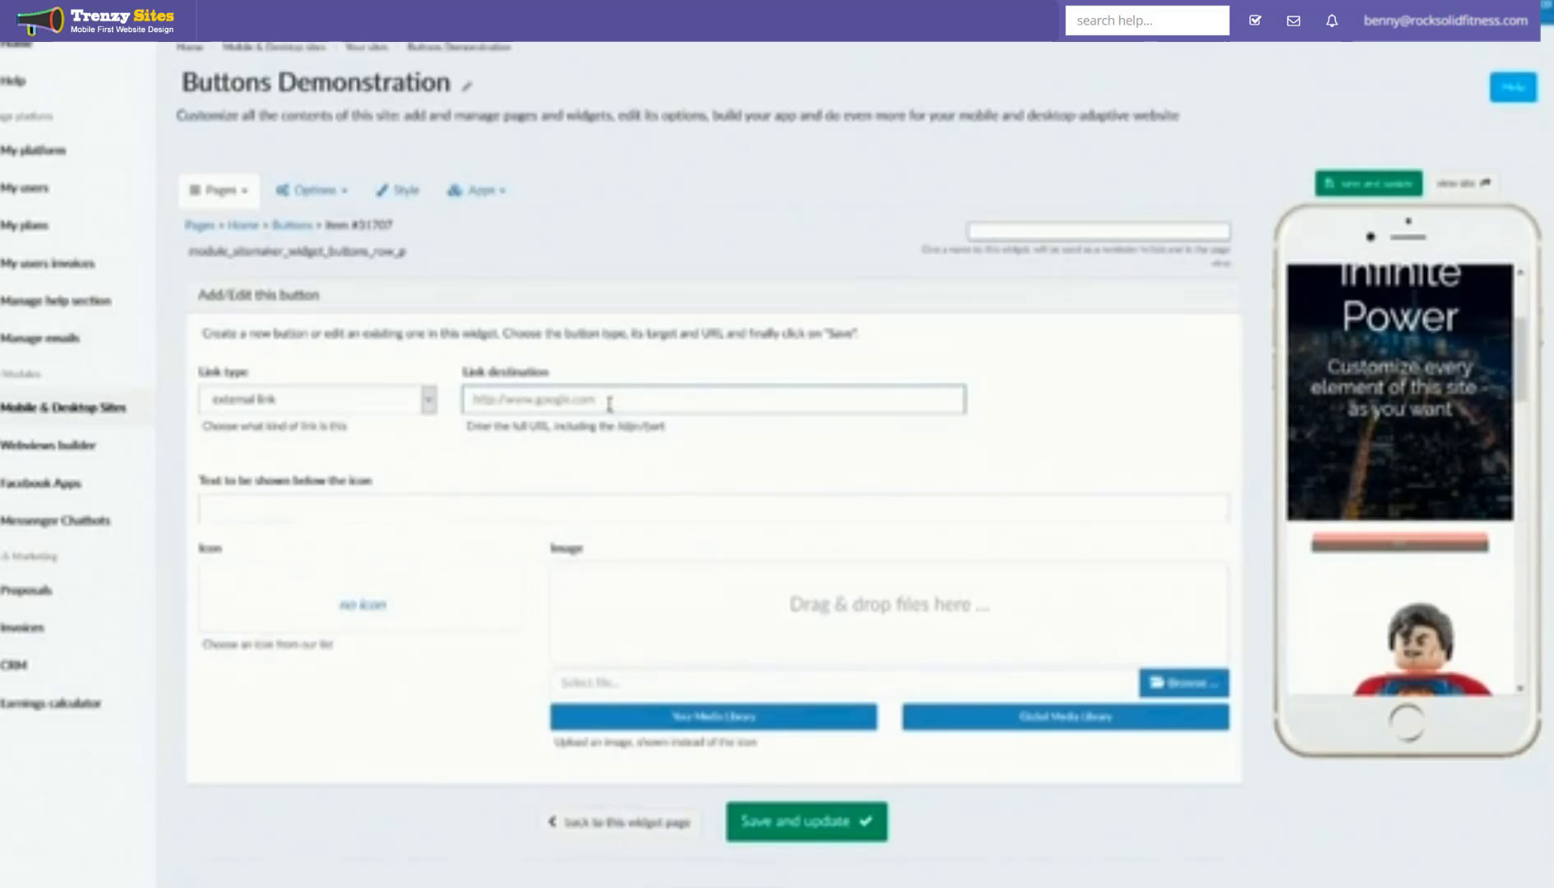
click(361, 406)
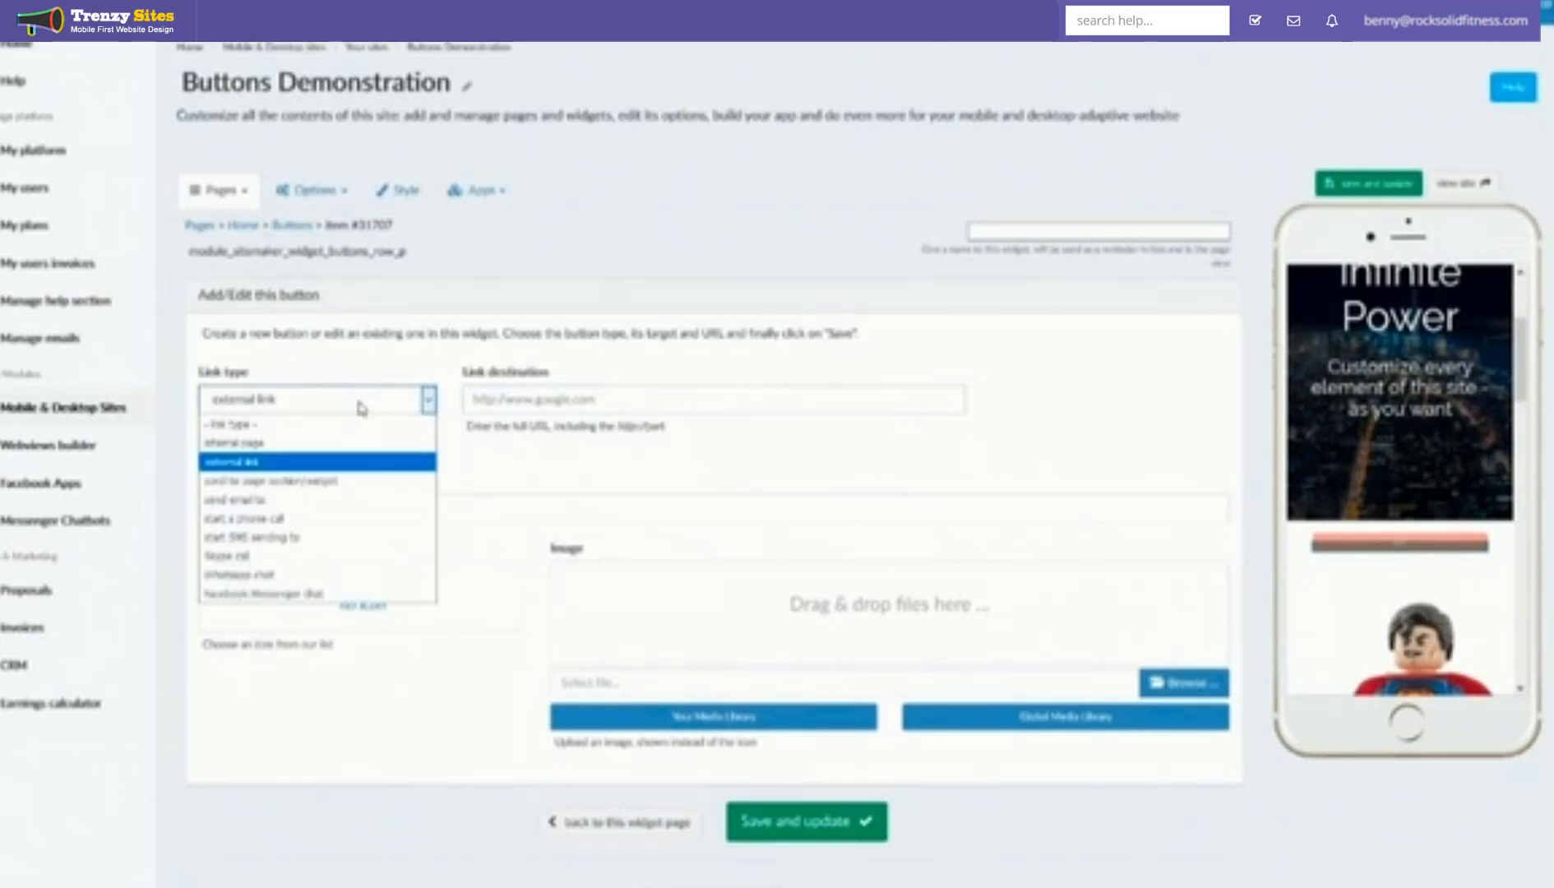
Step: Make the button scroll to the Free forms widget and caption it 'Scroll to Bottom'
click(339, 489)
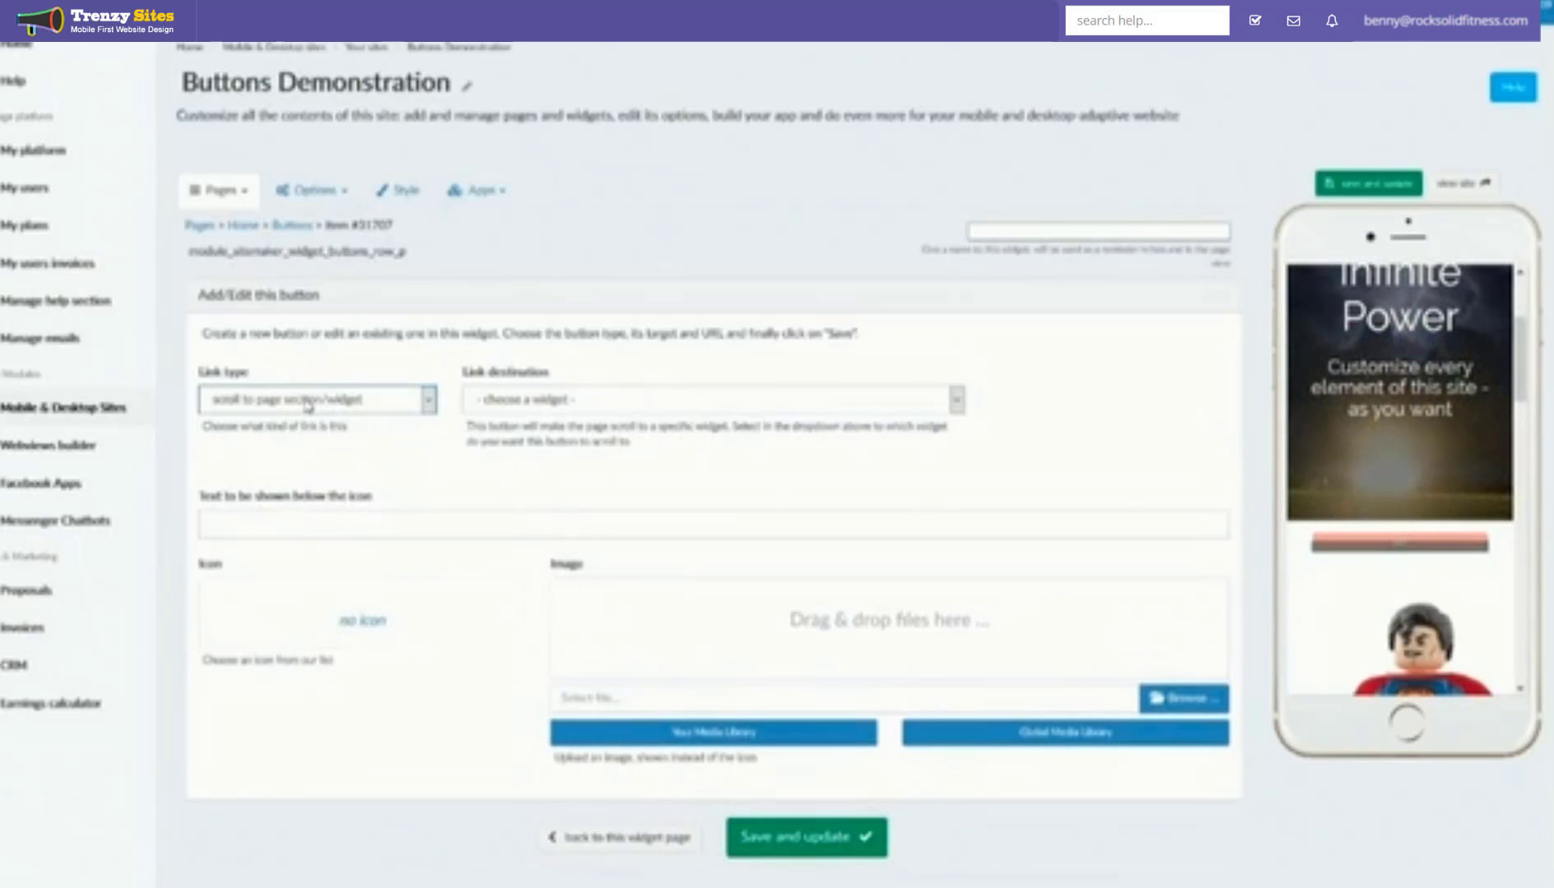
click(562, 400)
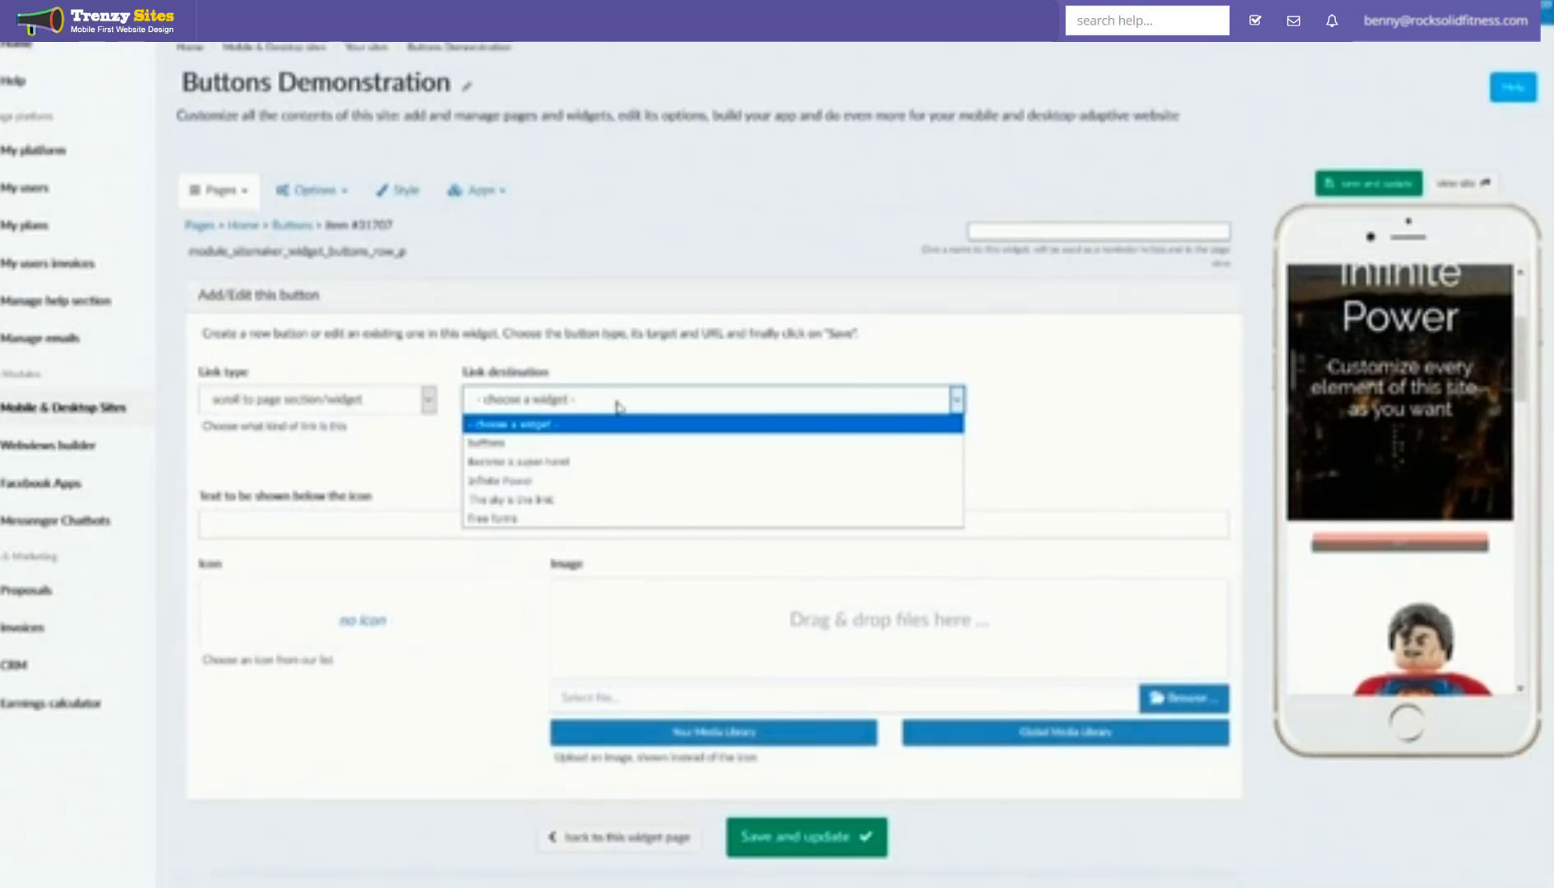
click(561, 519)
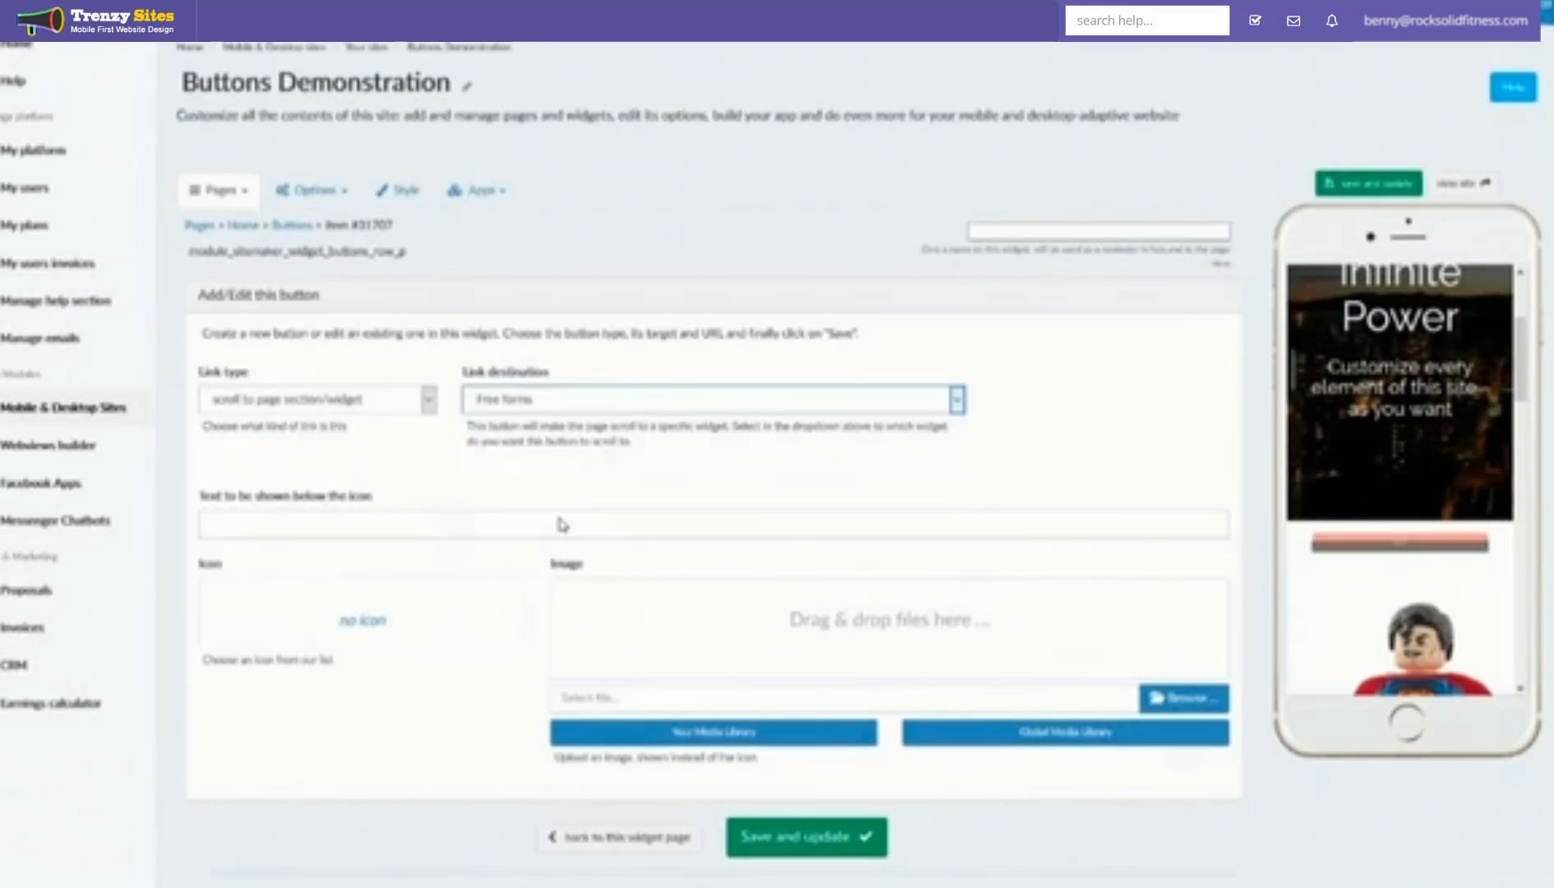
click(560, 521)
text(Scroll to Bottom)
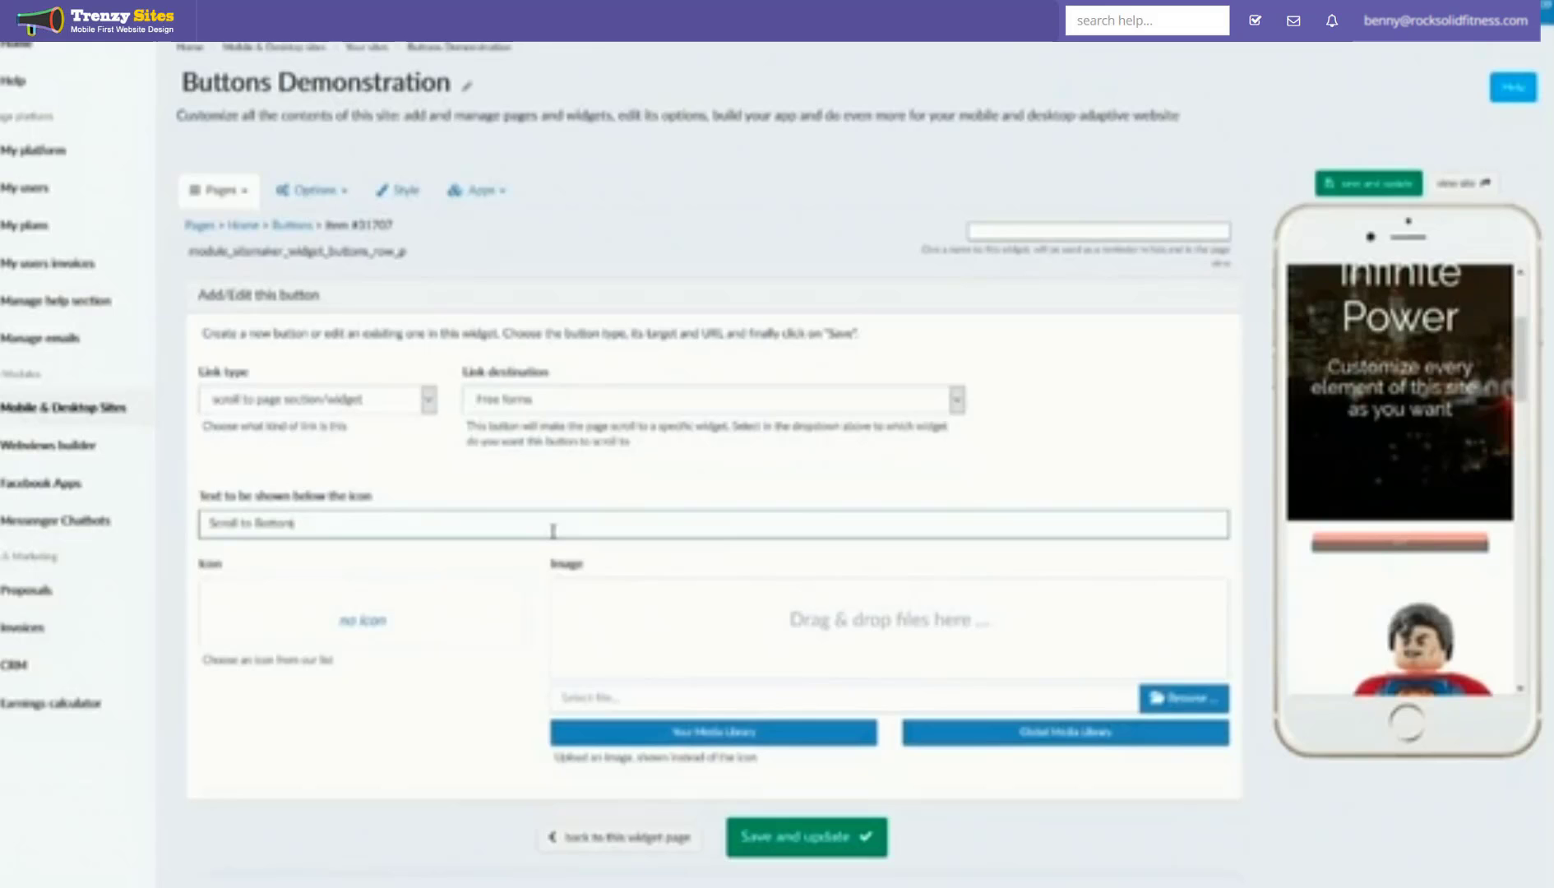
Step: Give the Scroll to Bottom button the downward-arrow icon from the free icon library
click(1004, 740)
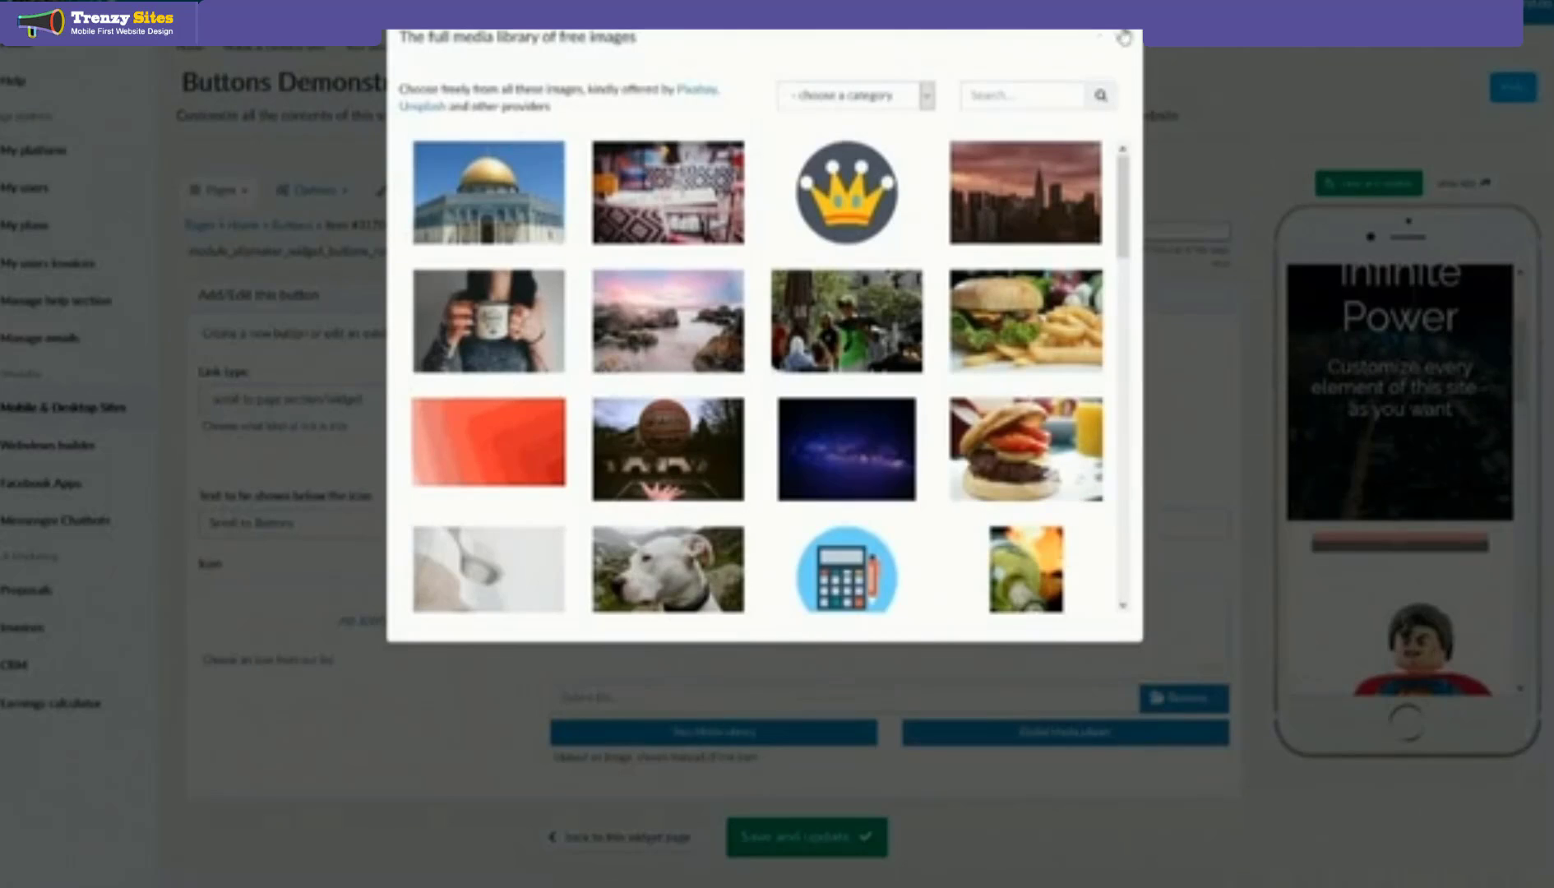
click(1124, 39)
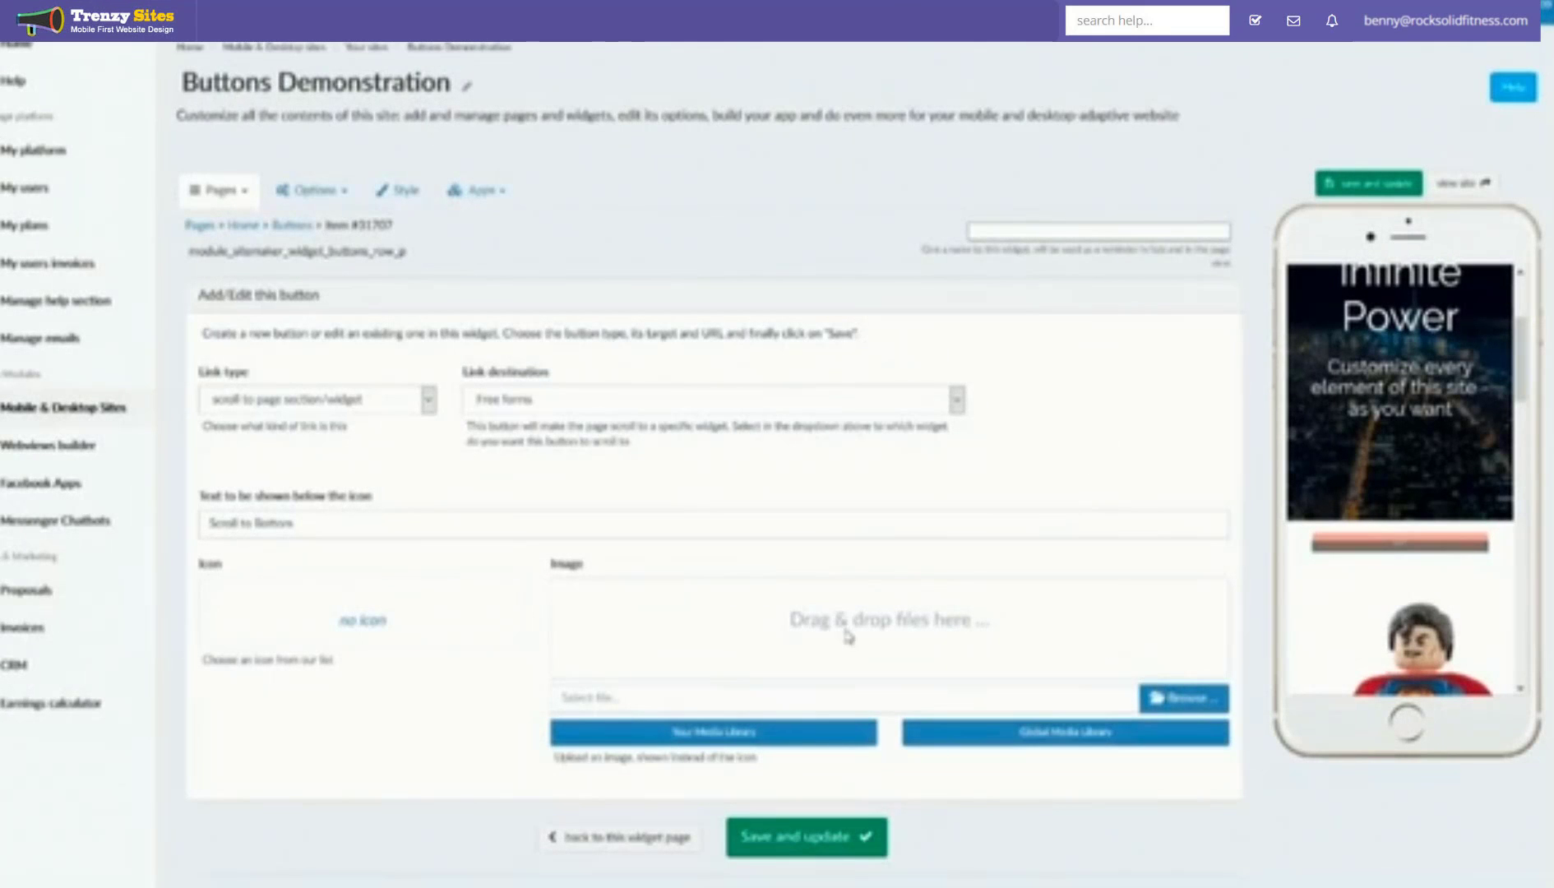
click(356, 629)
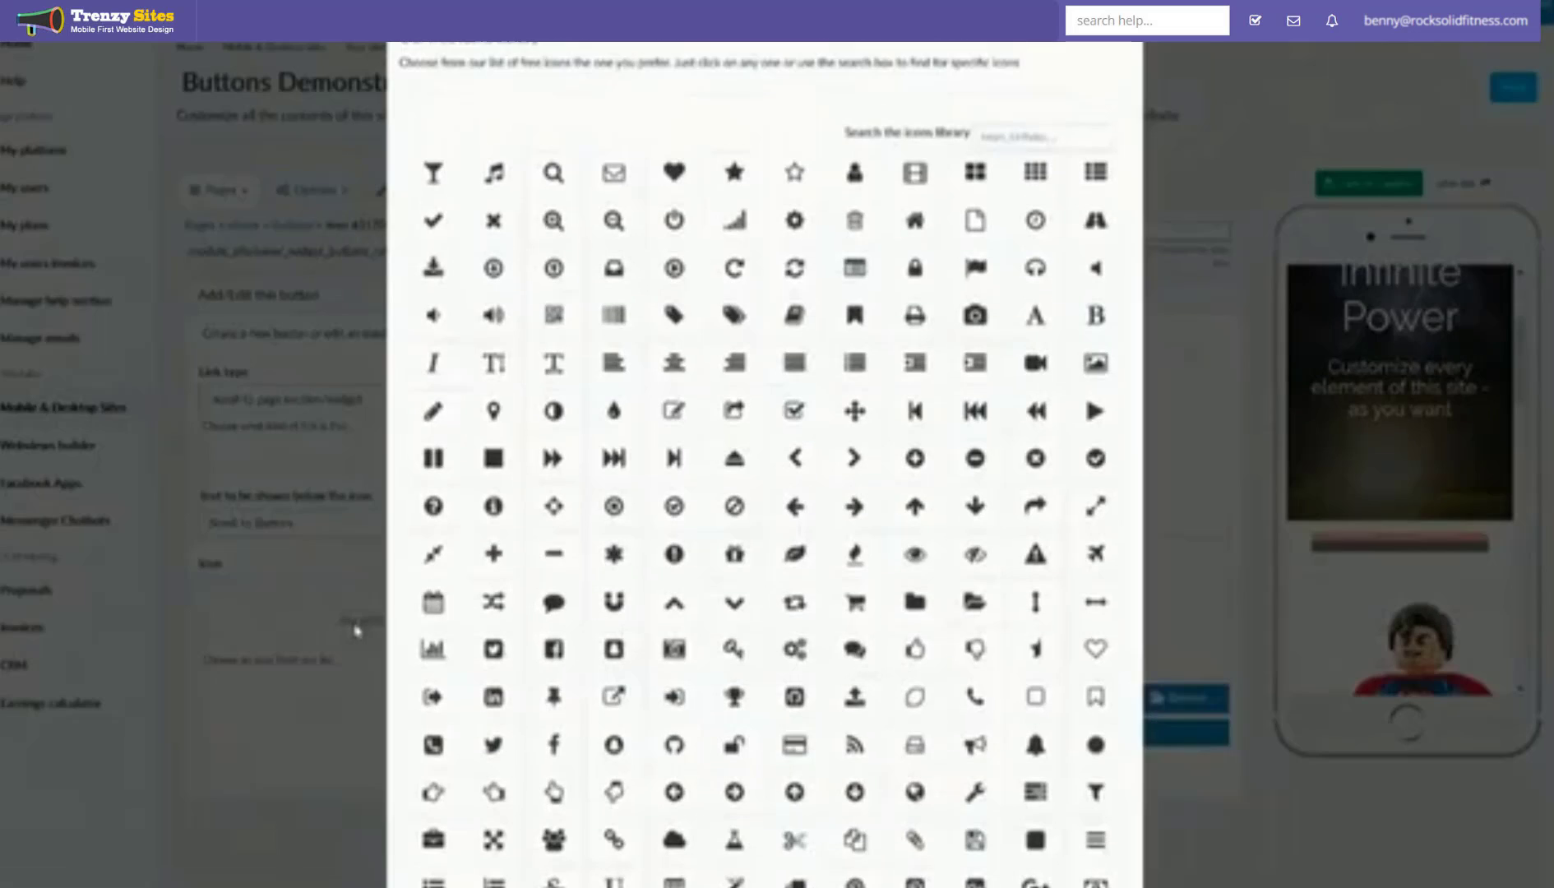
scroll(613, 498, down, 15)
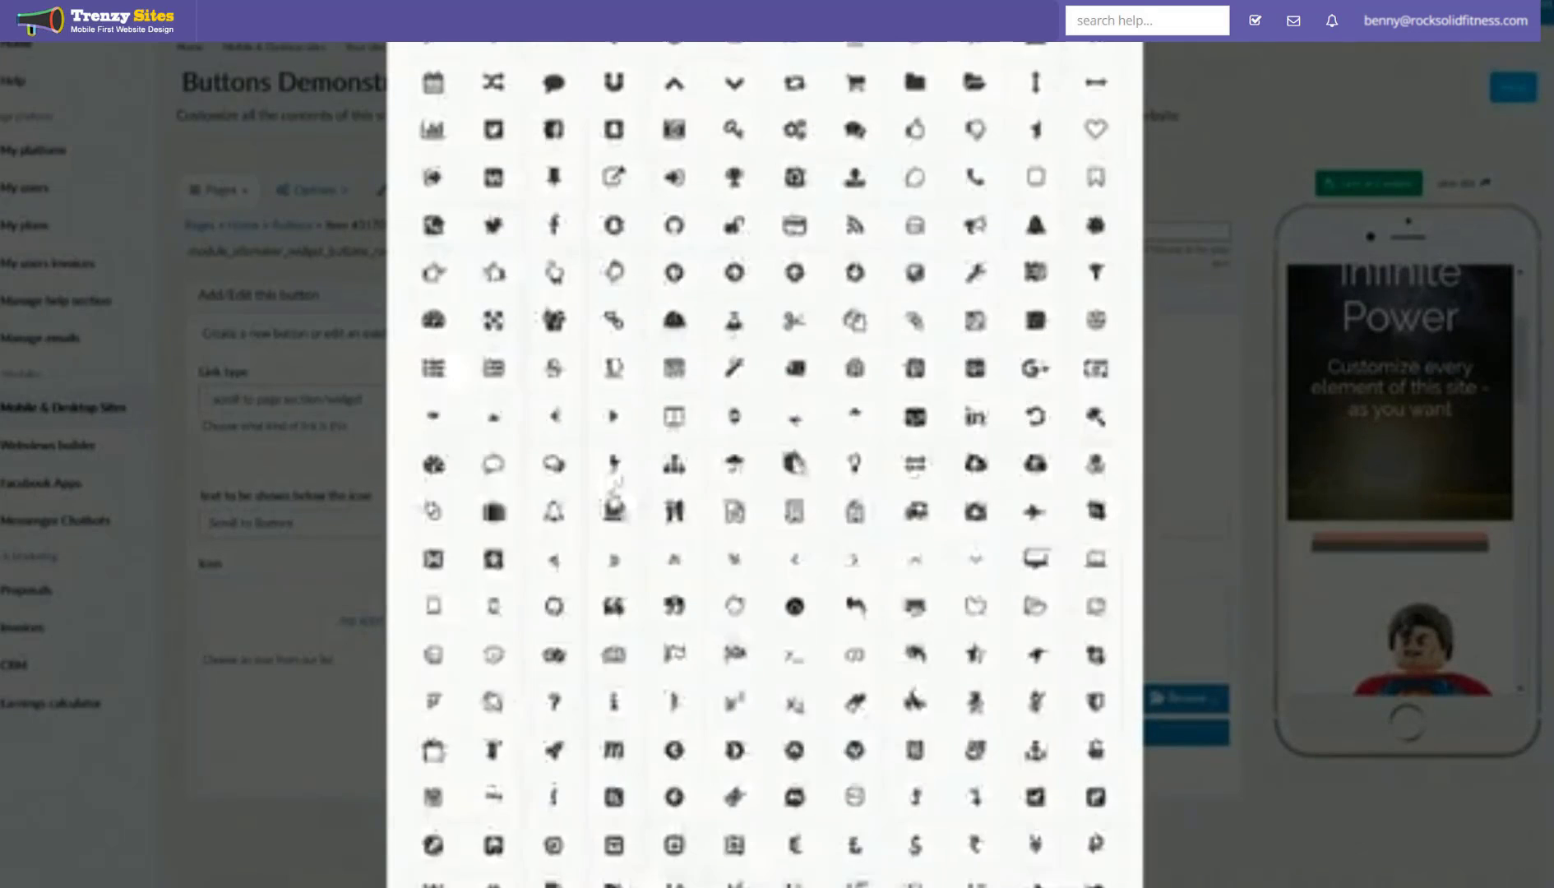
scroll(613, 497, up, 15)
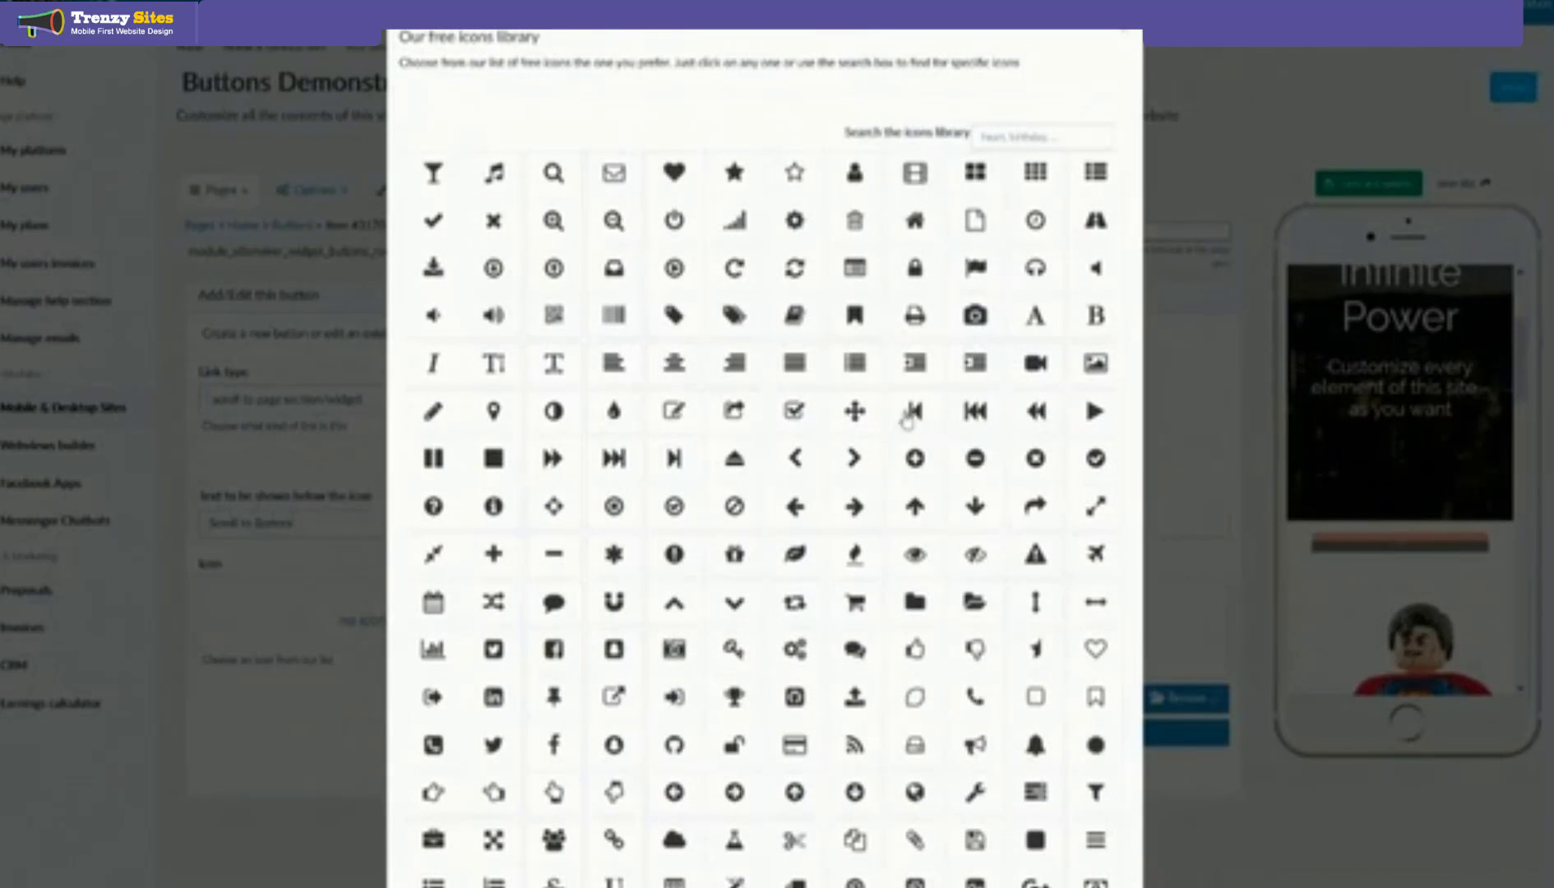
click(974, 508)
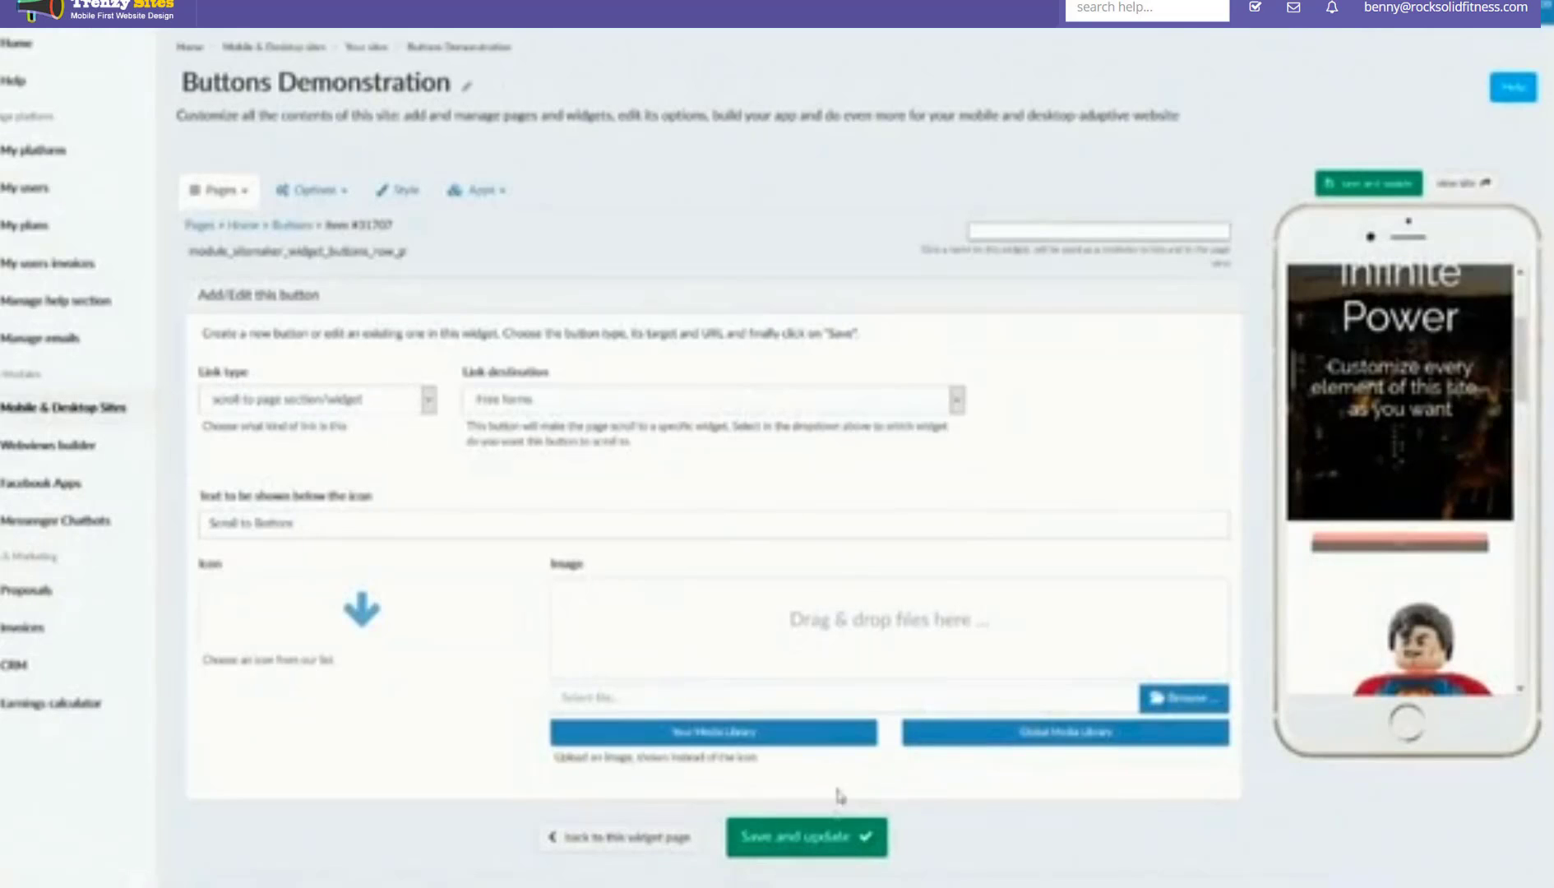
Step: Save the Scroll to Bottom button's settings
click(817, 842)
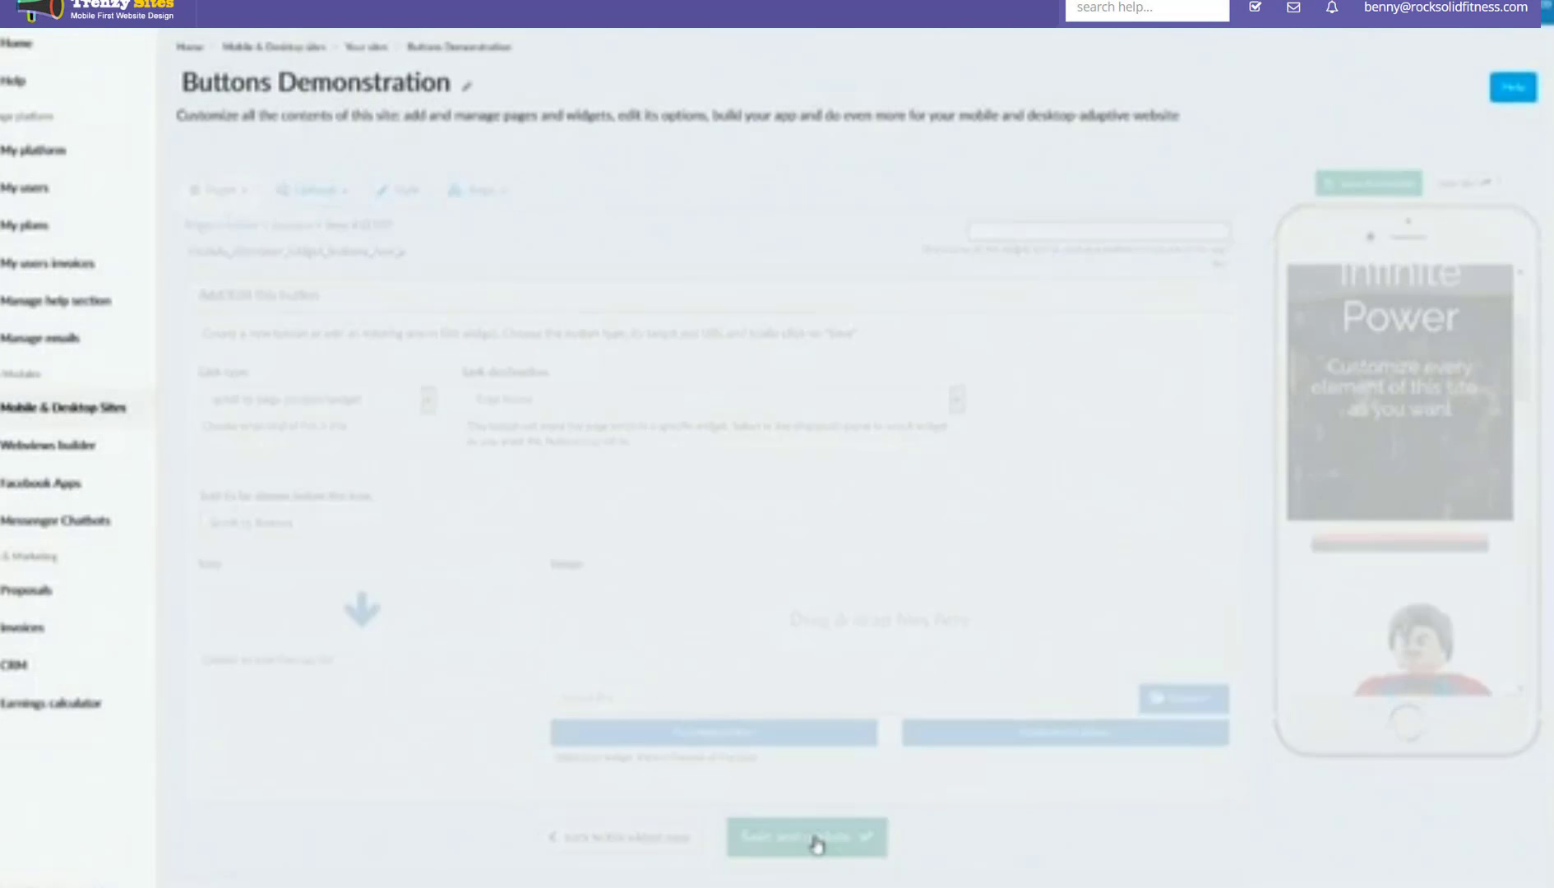
scroll(1069, 459, down, 1)
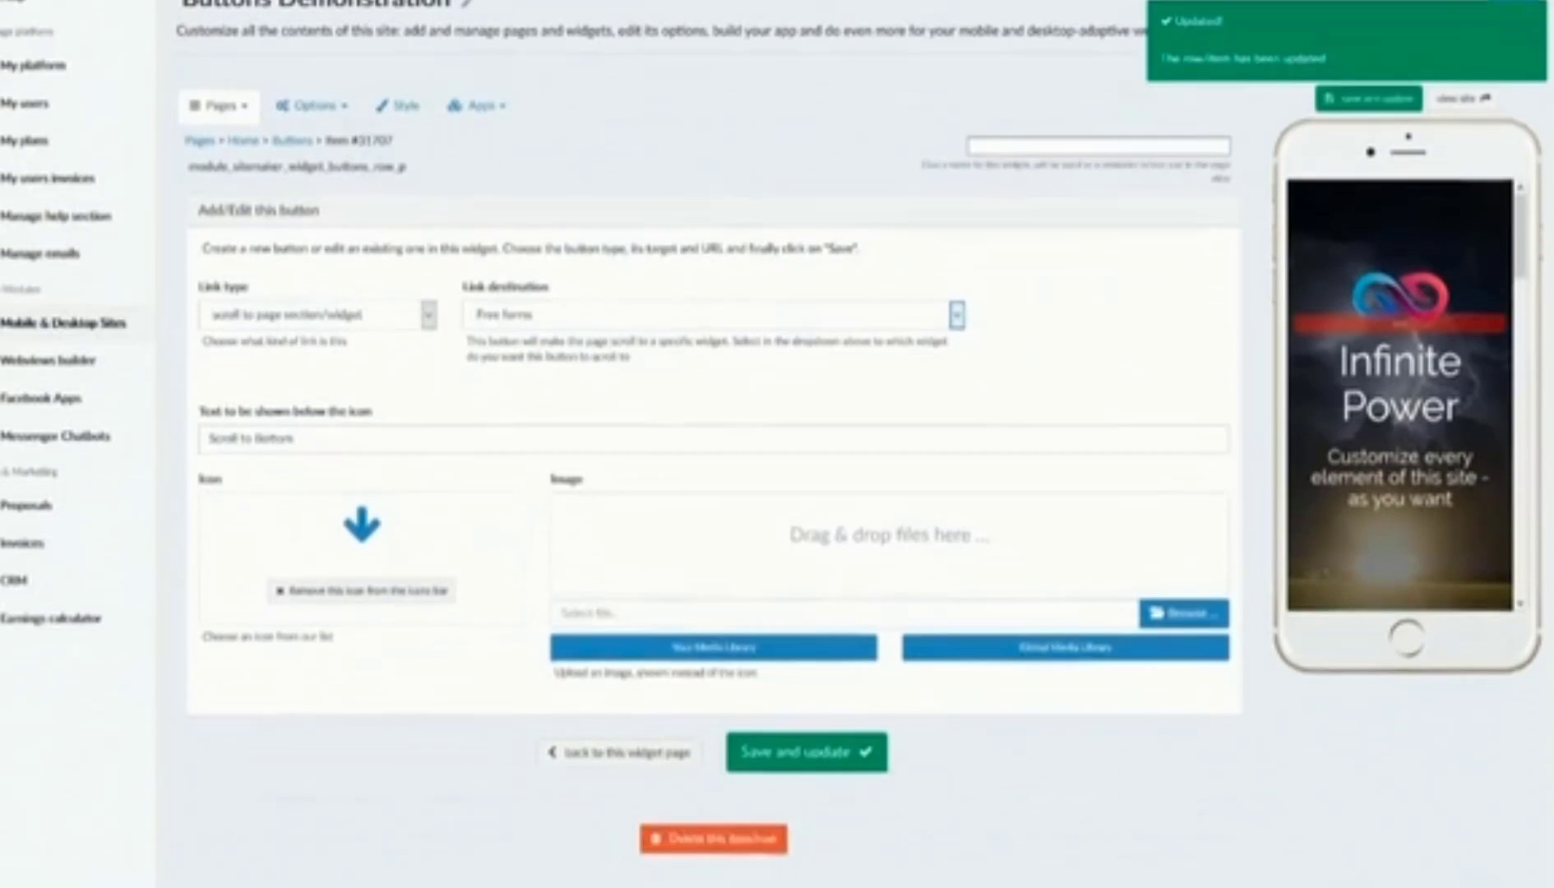
scroll(1425, 488, down, 3)
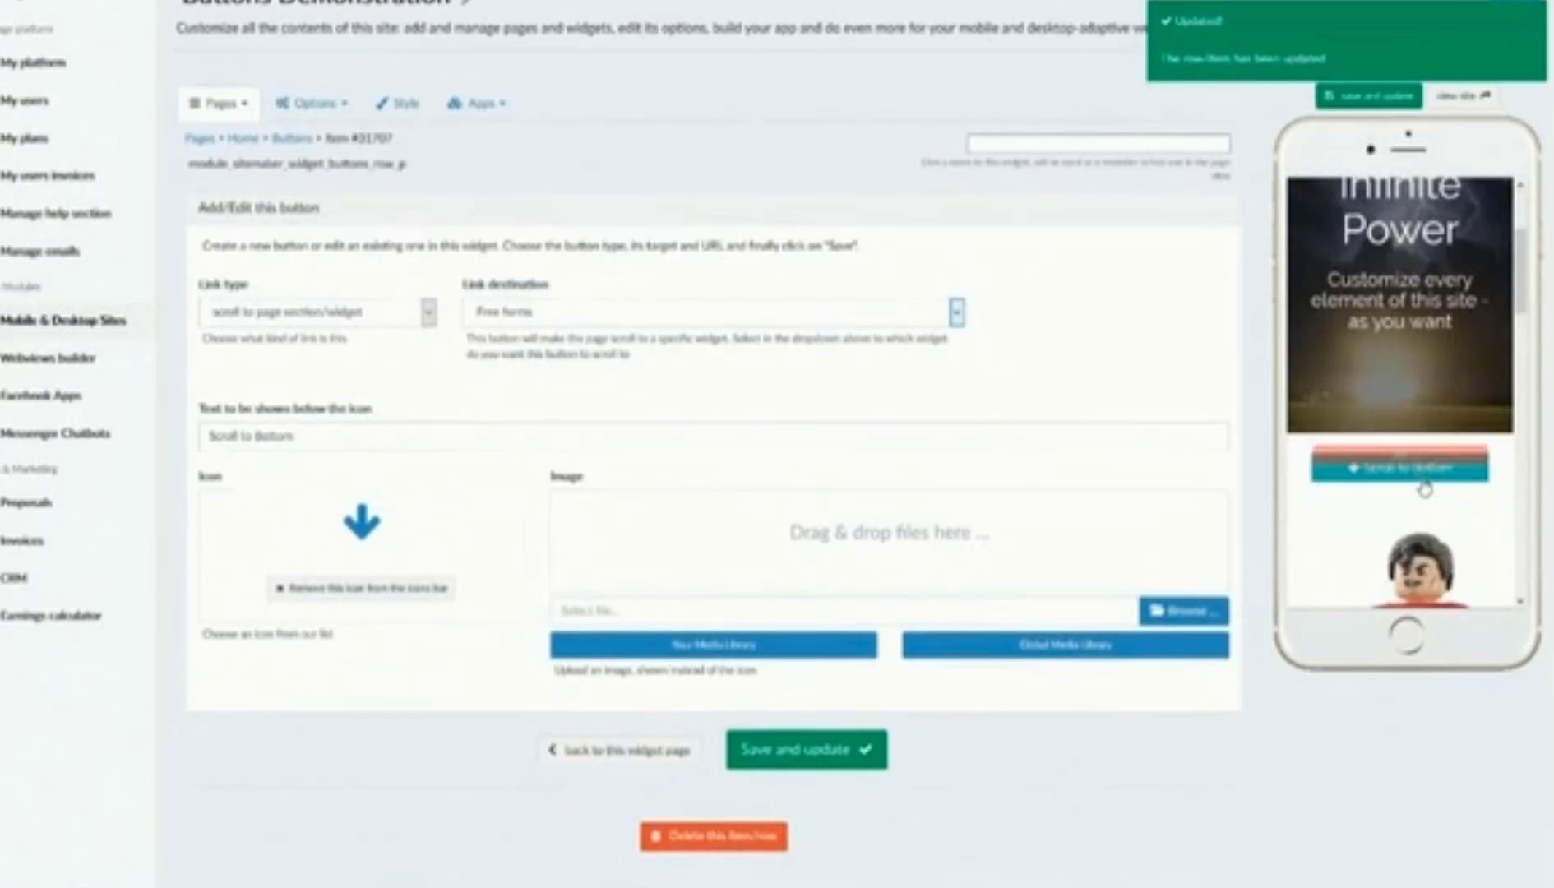
Step: Test Scroll to Bottom in the phone preview, confirming it reaches the Free forms widget
click(1371, 478)
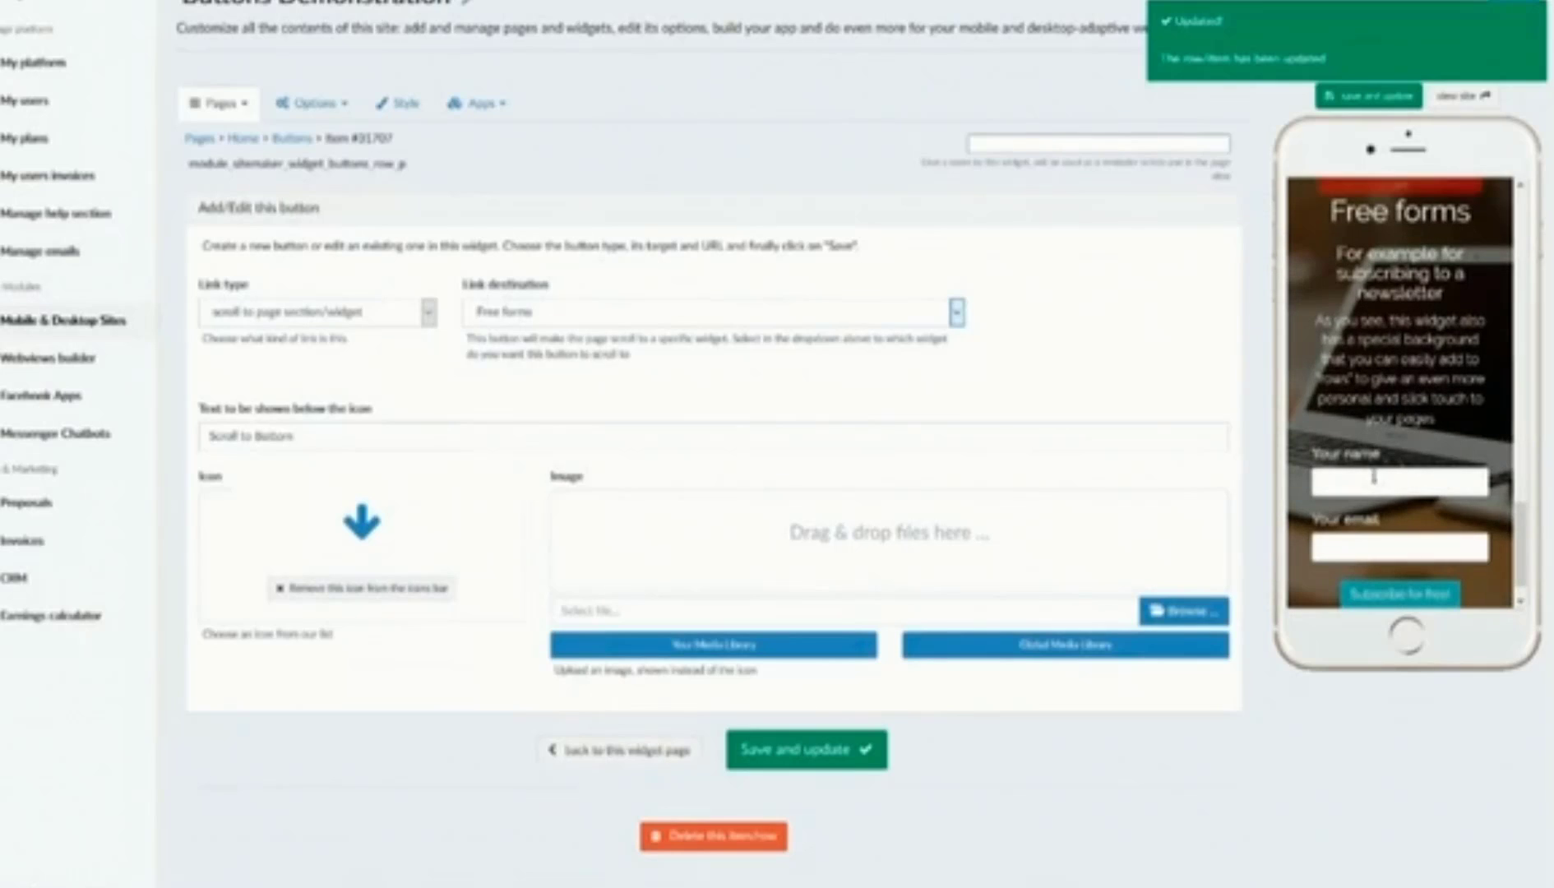
scroll(1390, 493, up, 3)
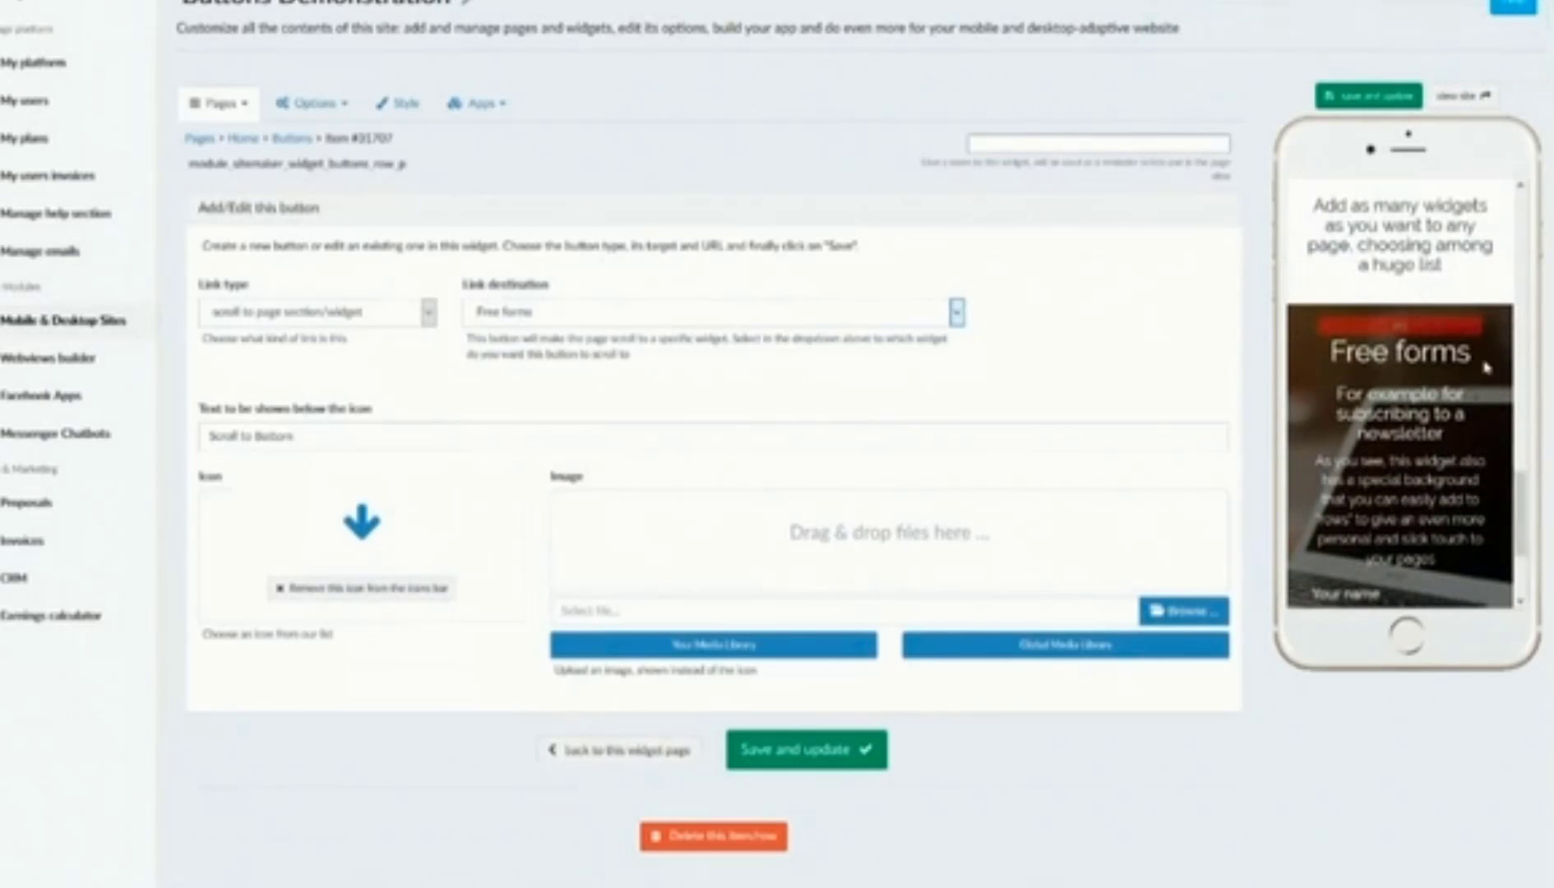
scroll(1425, 378, down, 3)
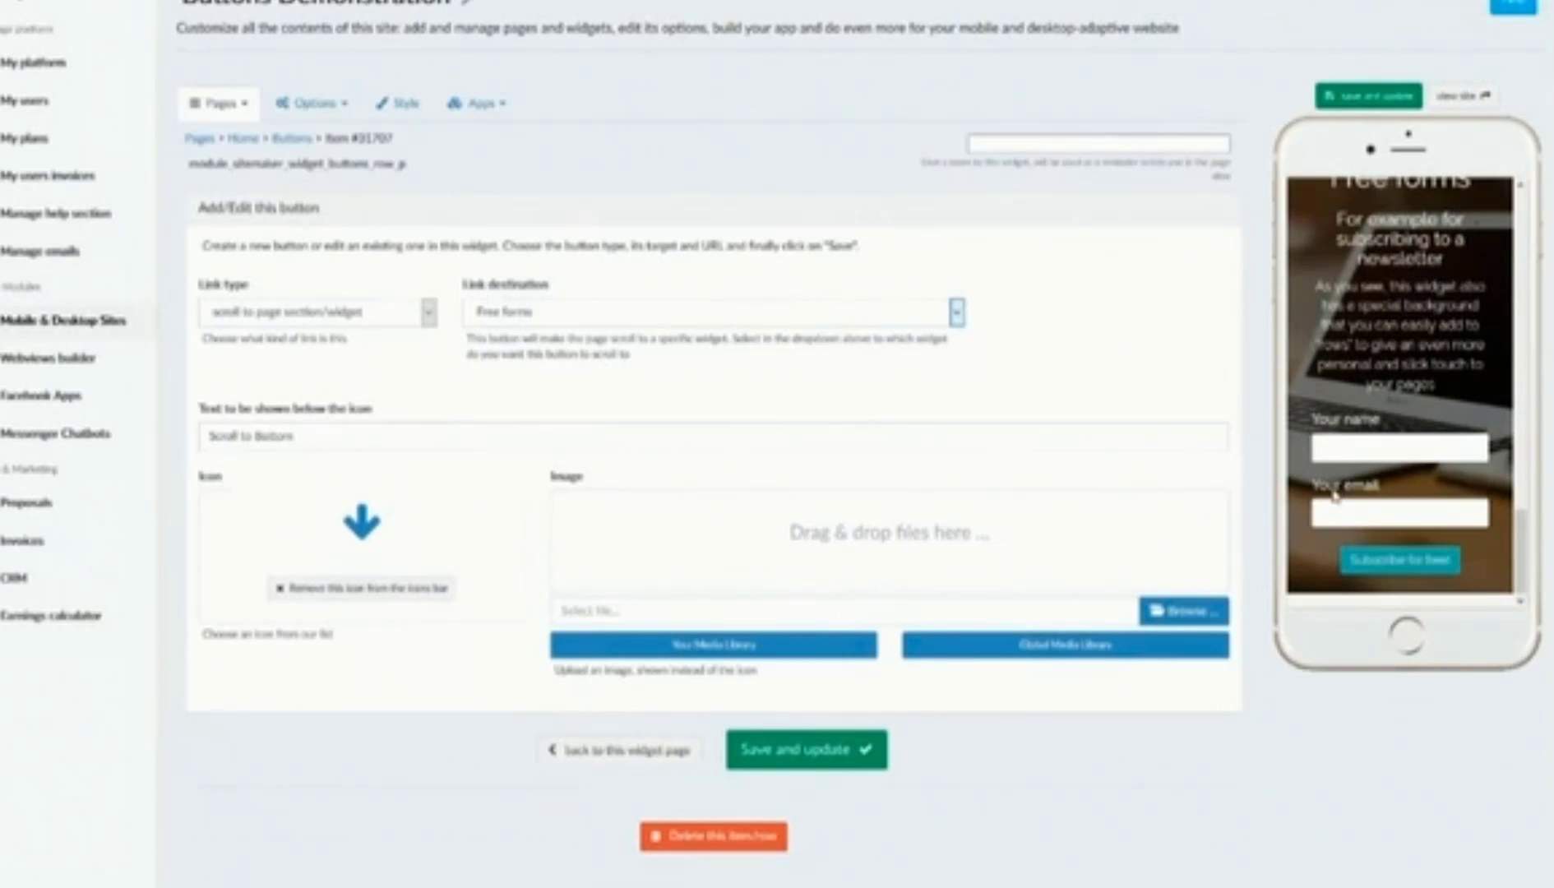
scroll(1335, 496, down, 1)
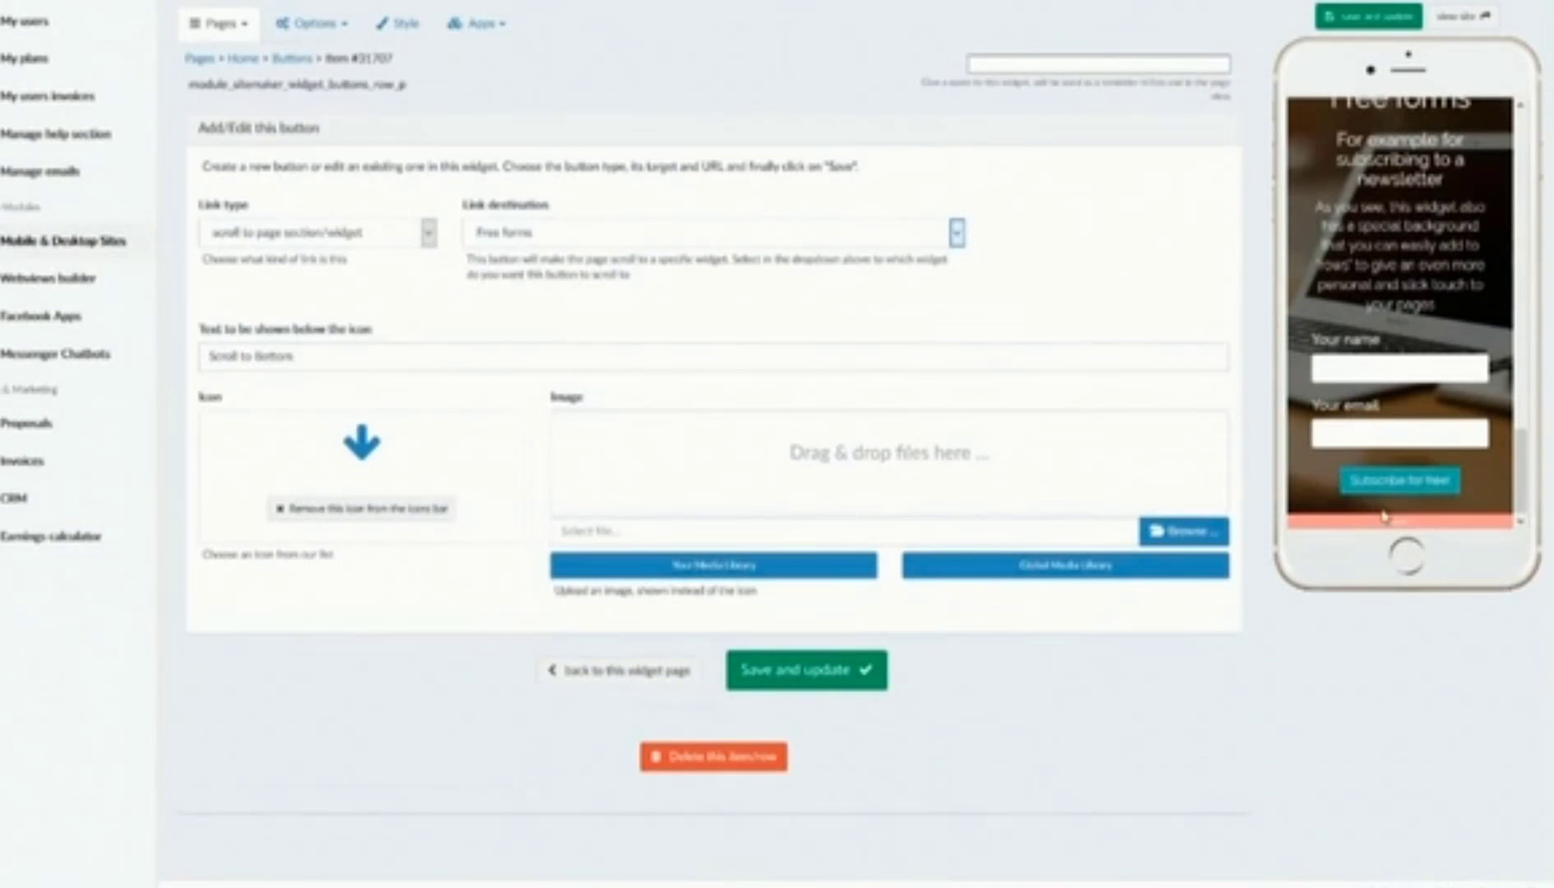
click(723, 233)
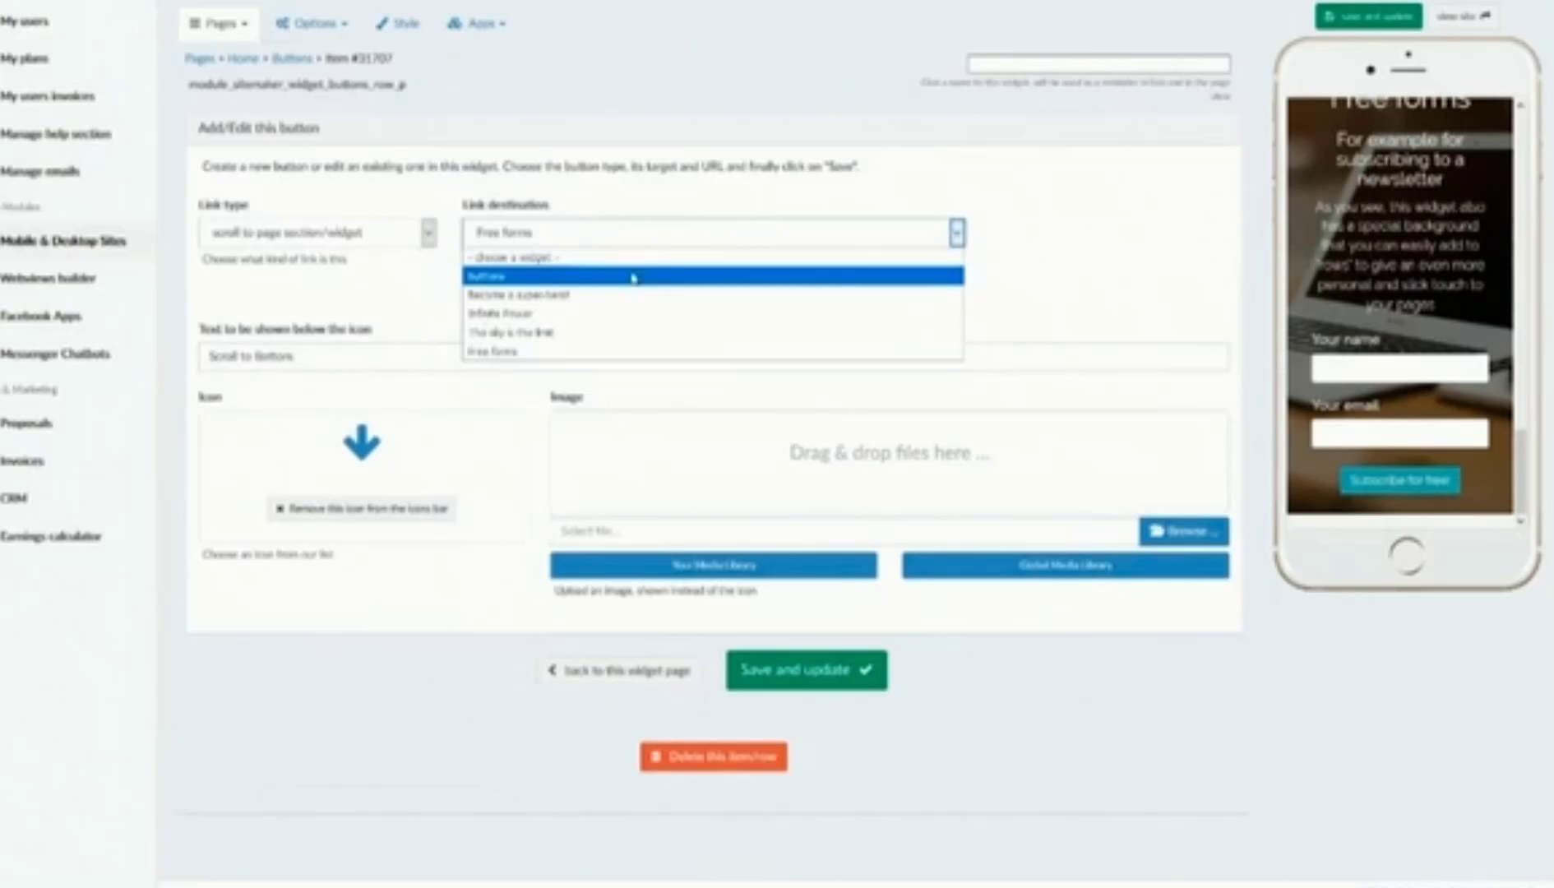
click(556, 237)
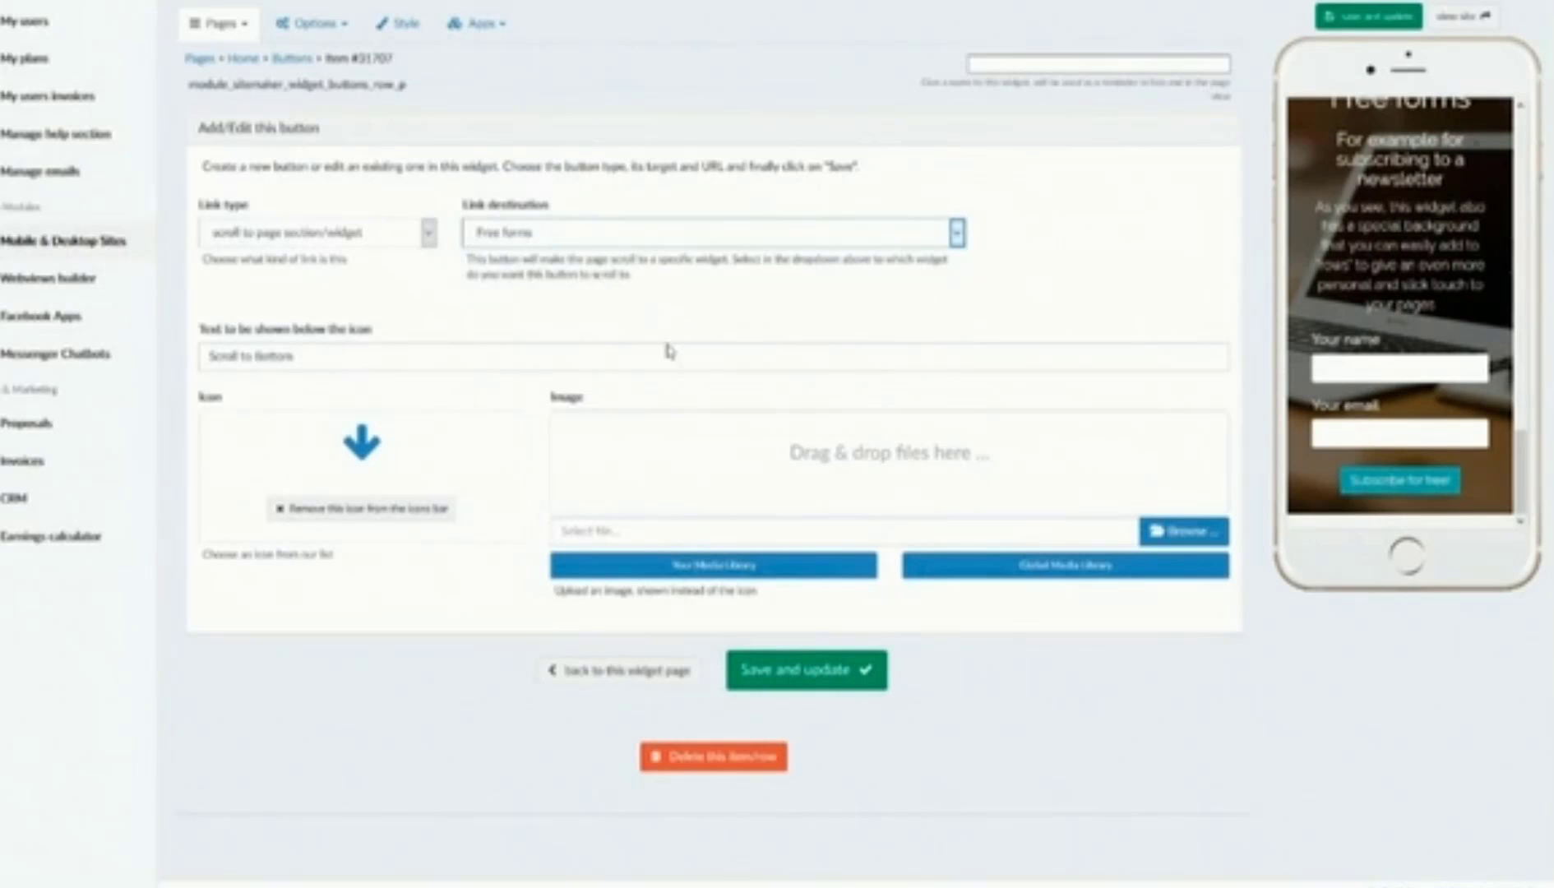
click(369, 233)
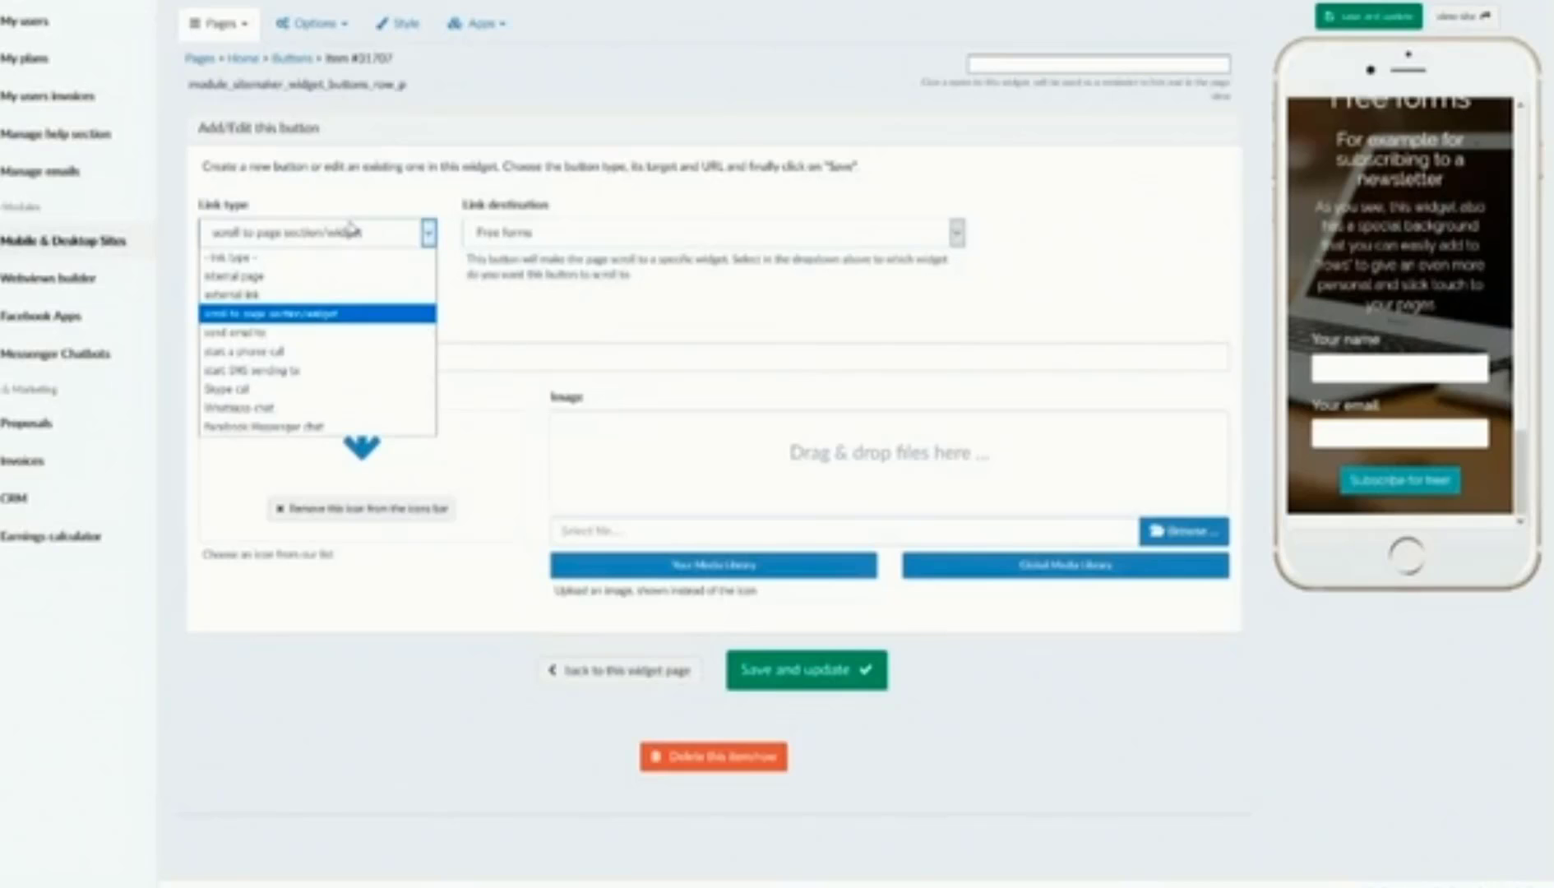
click(328, 333)
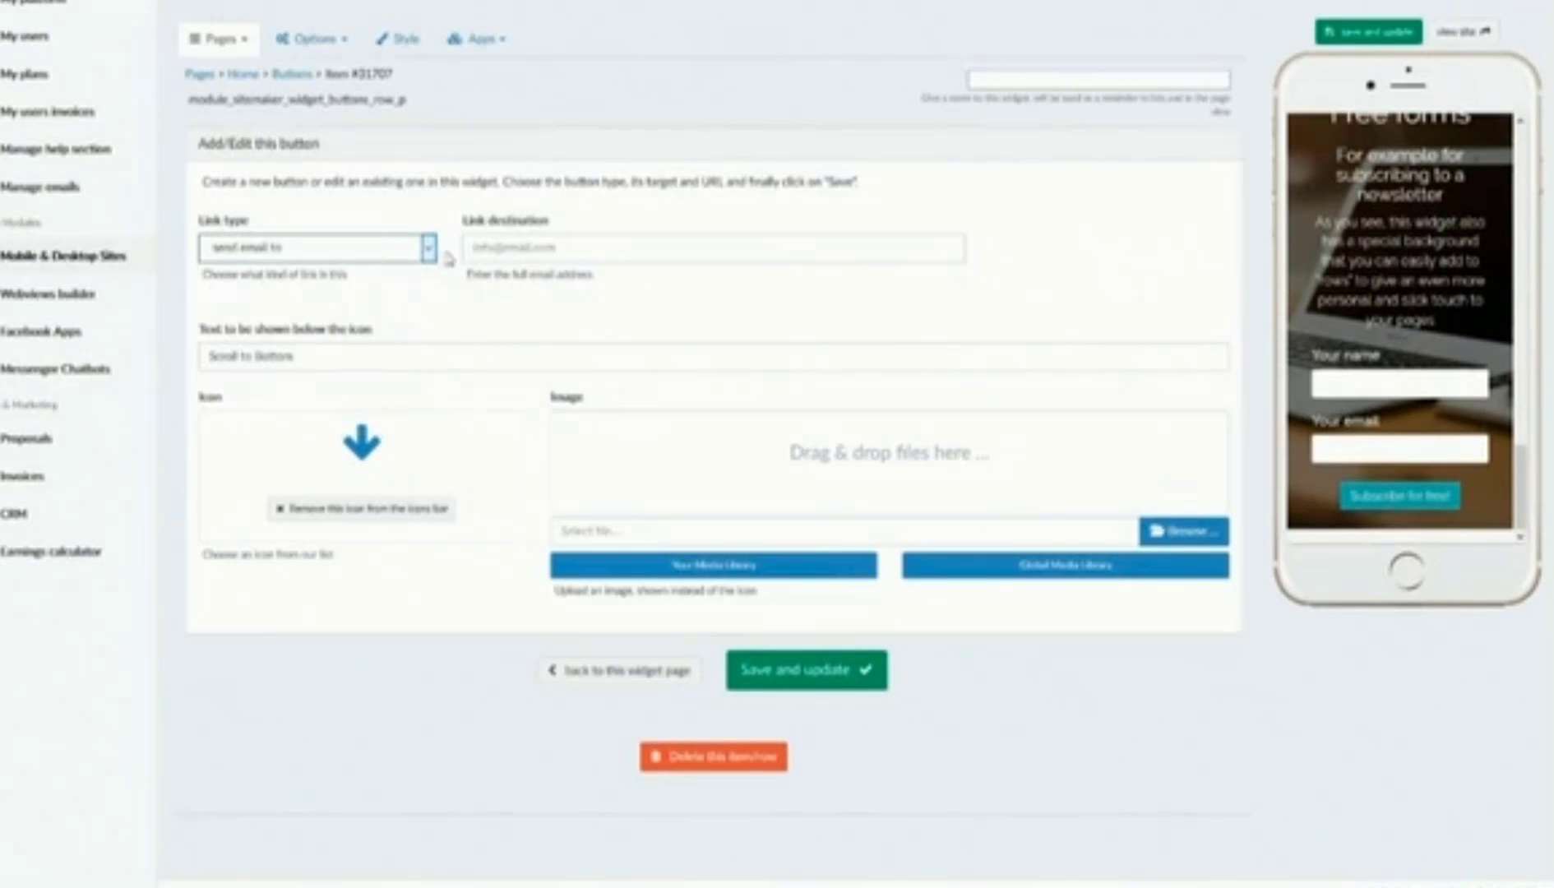
click(489, 241)
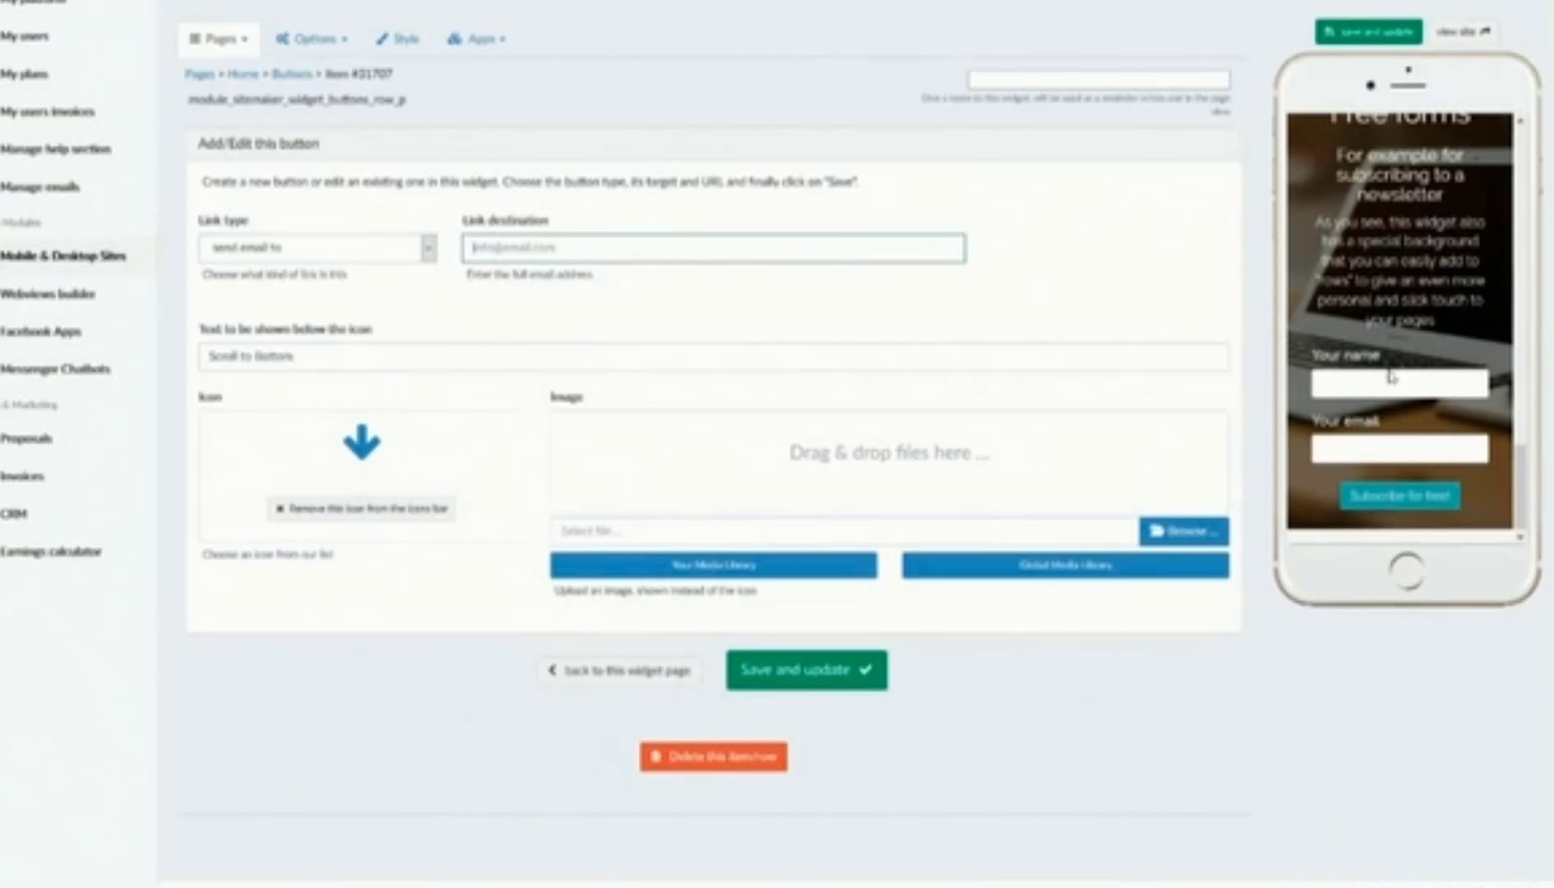
scroll(1390, 376, up, 20)
scroll(1374, 349, down, 3)
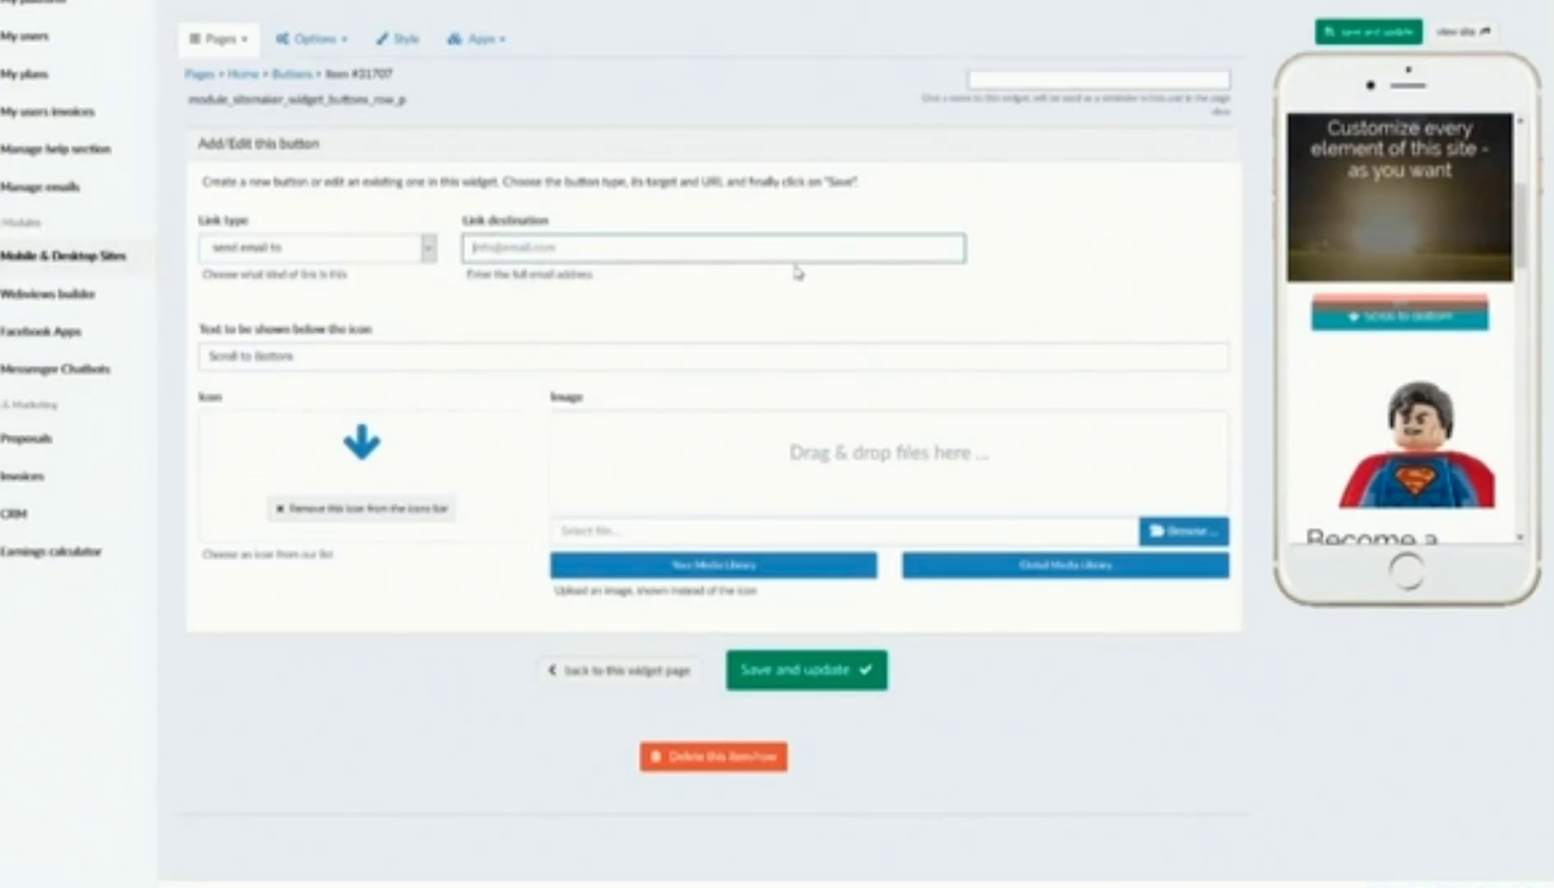
click(390, 249)
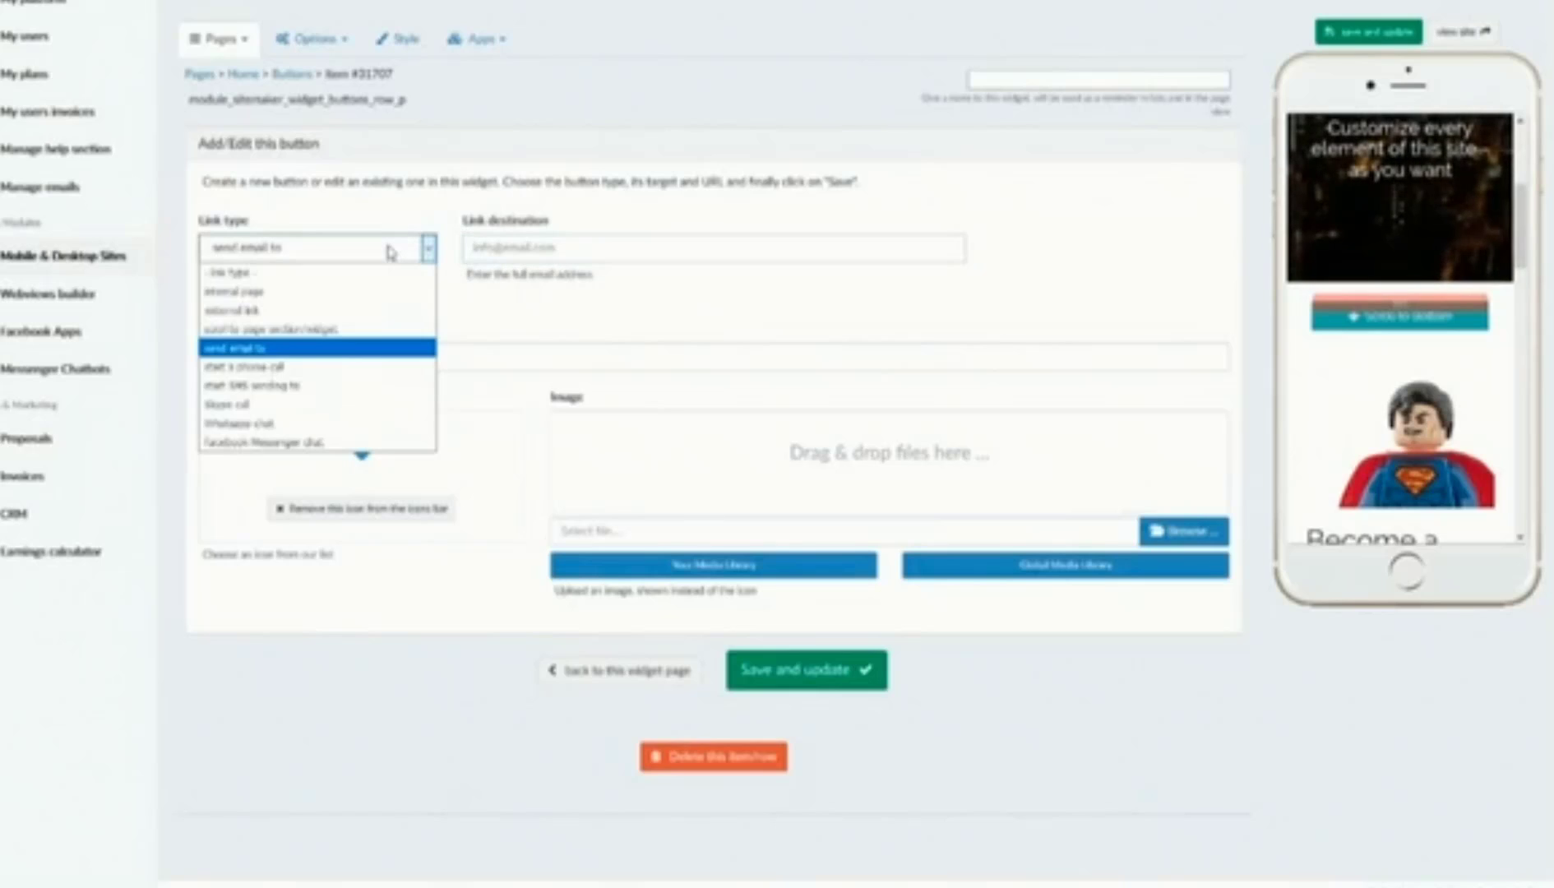
click(346, 367)
click(528, 247)
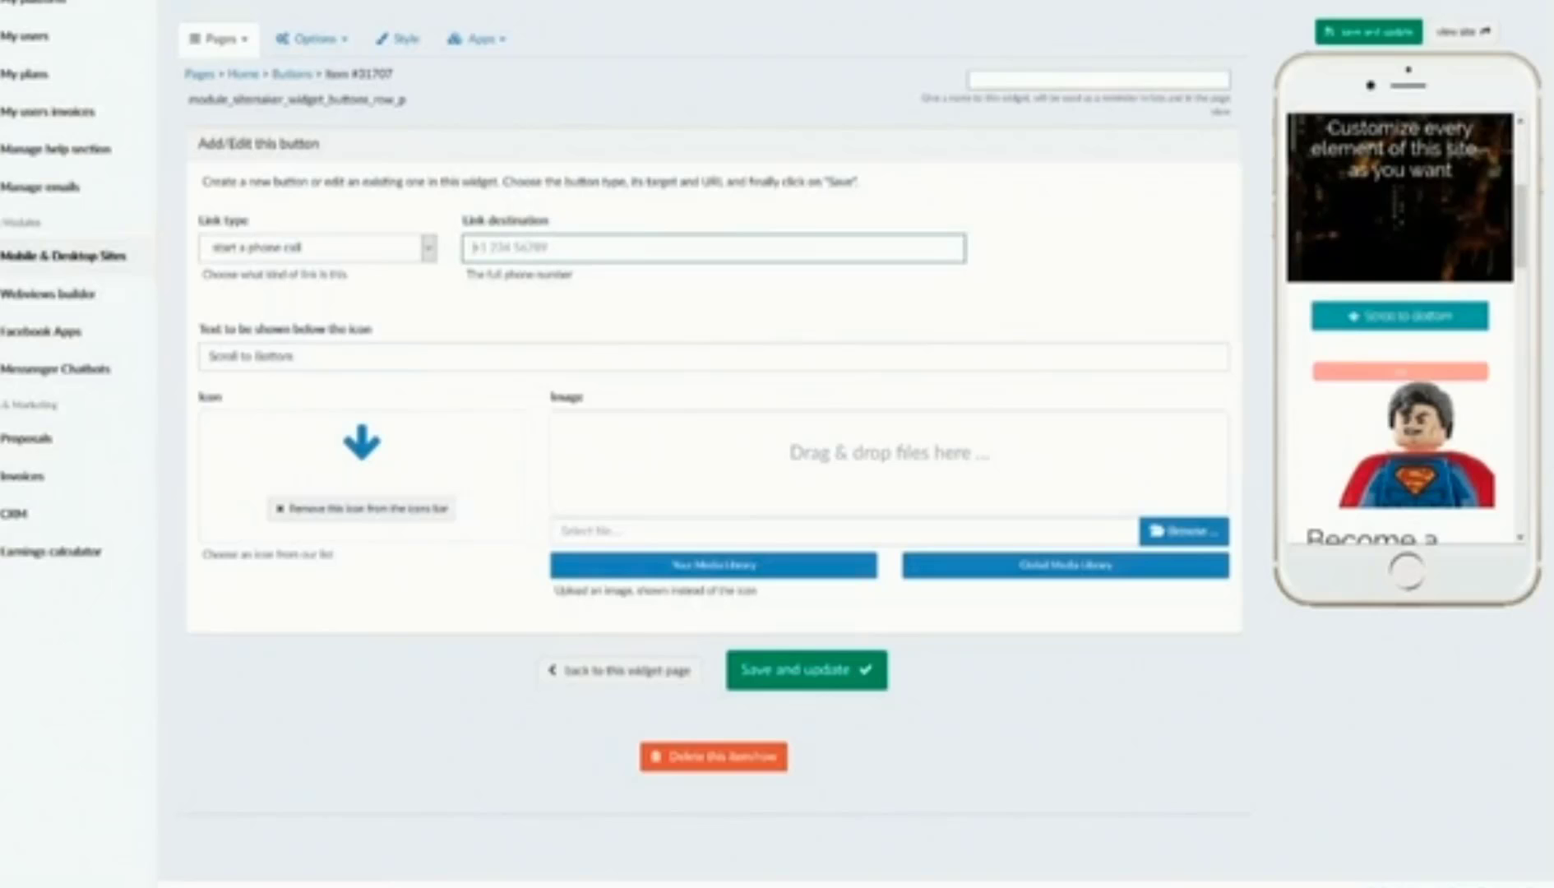
click(427, 248)
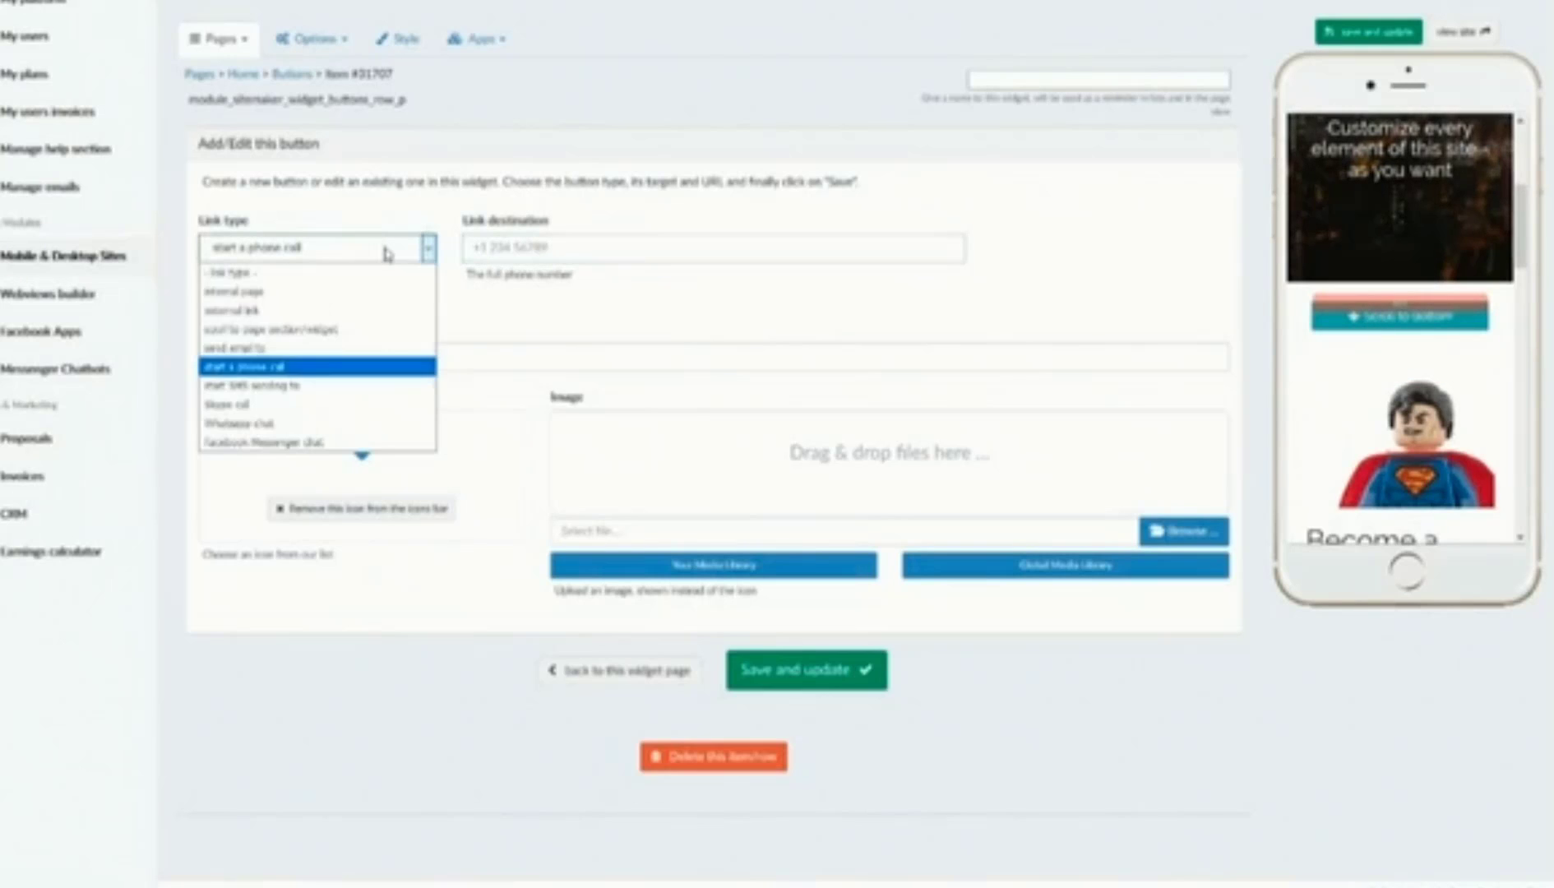
click(313, 386)
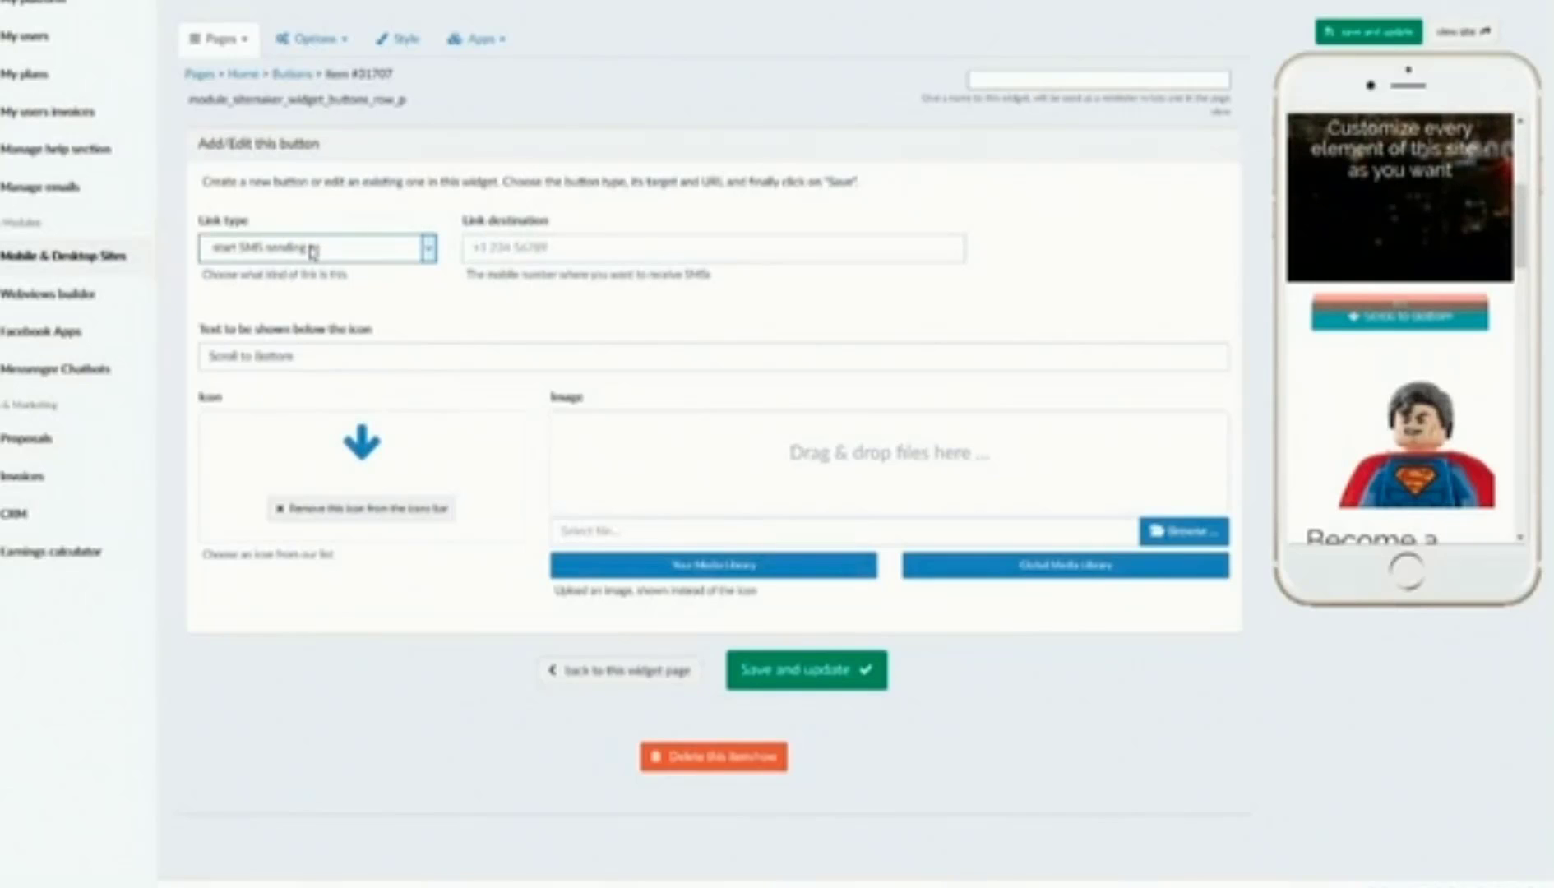
click(499, 245)
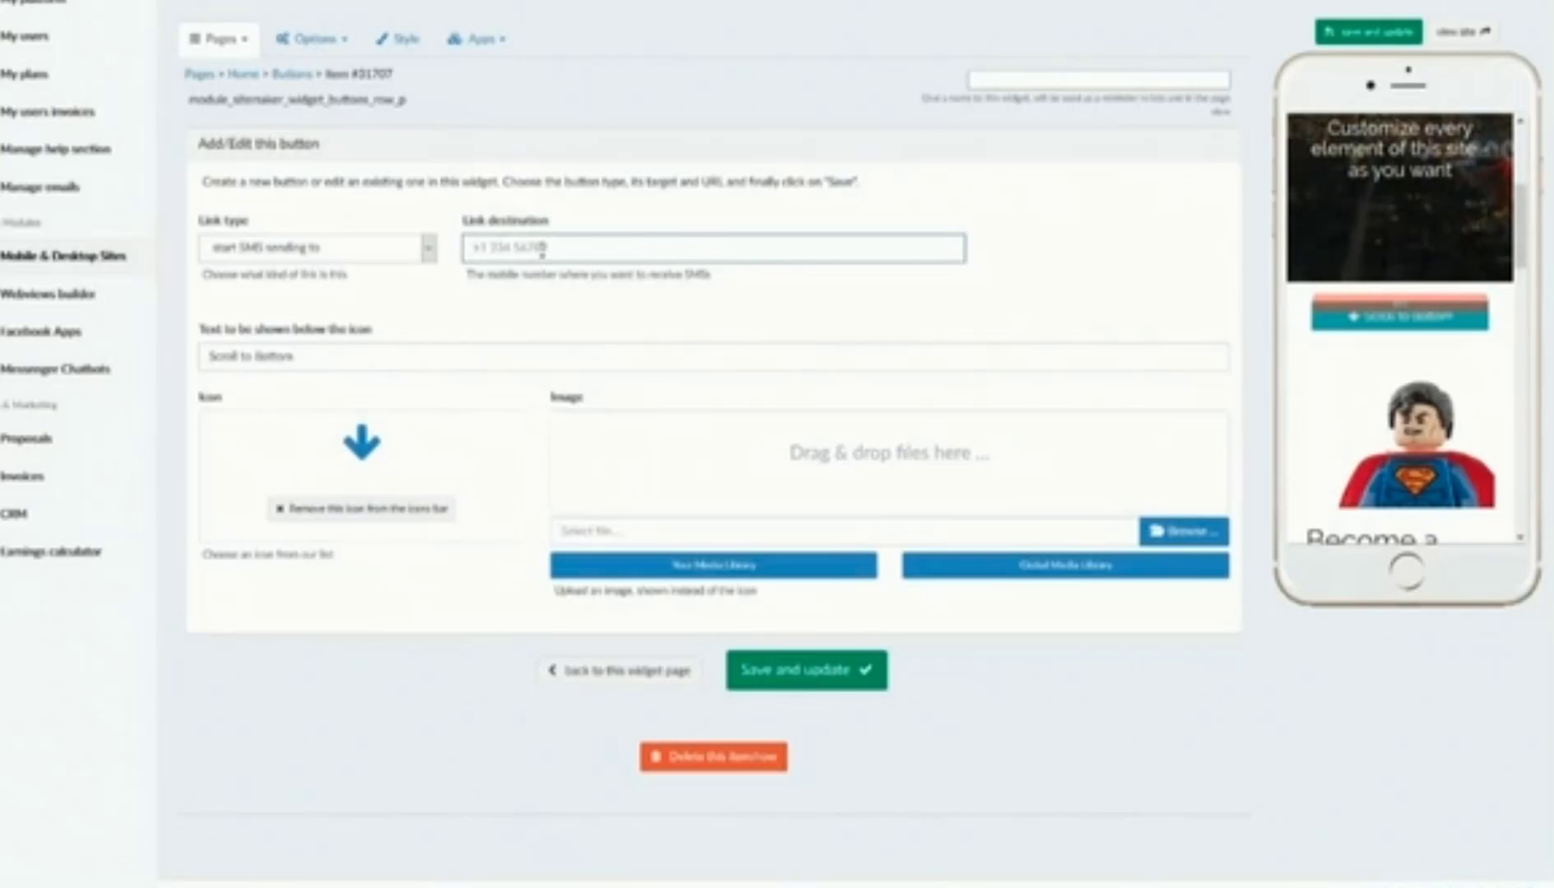
click(394, 249)
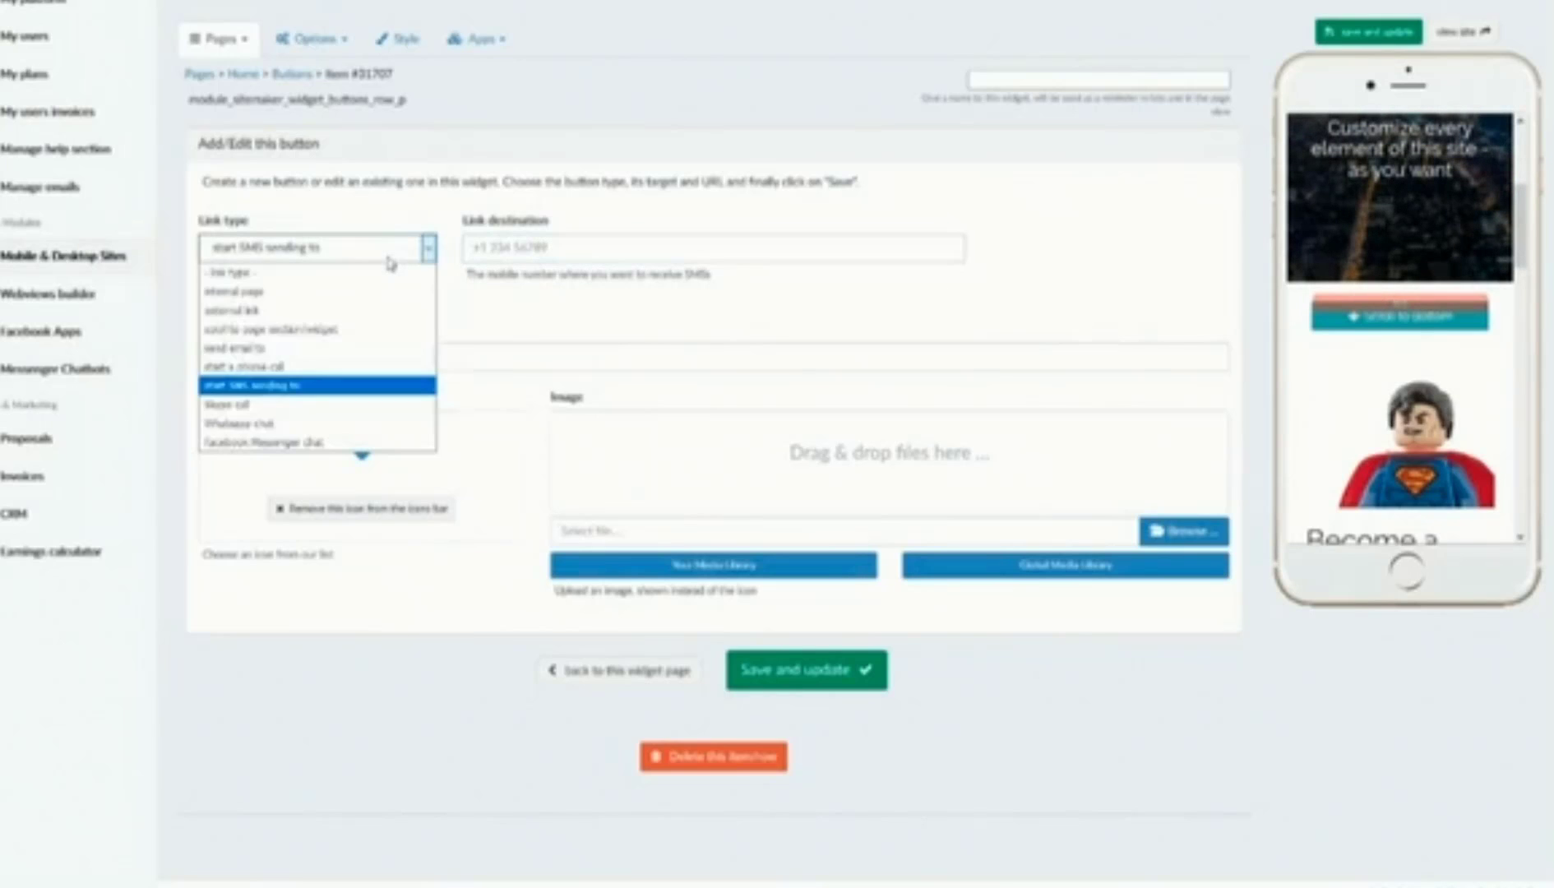
click(305, 405)
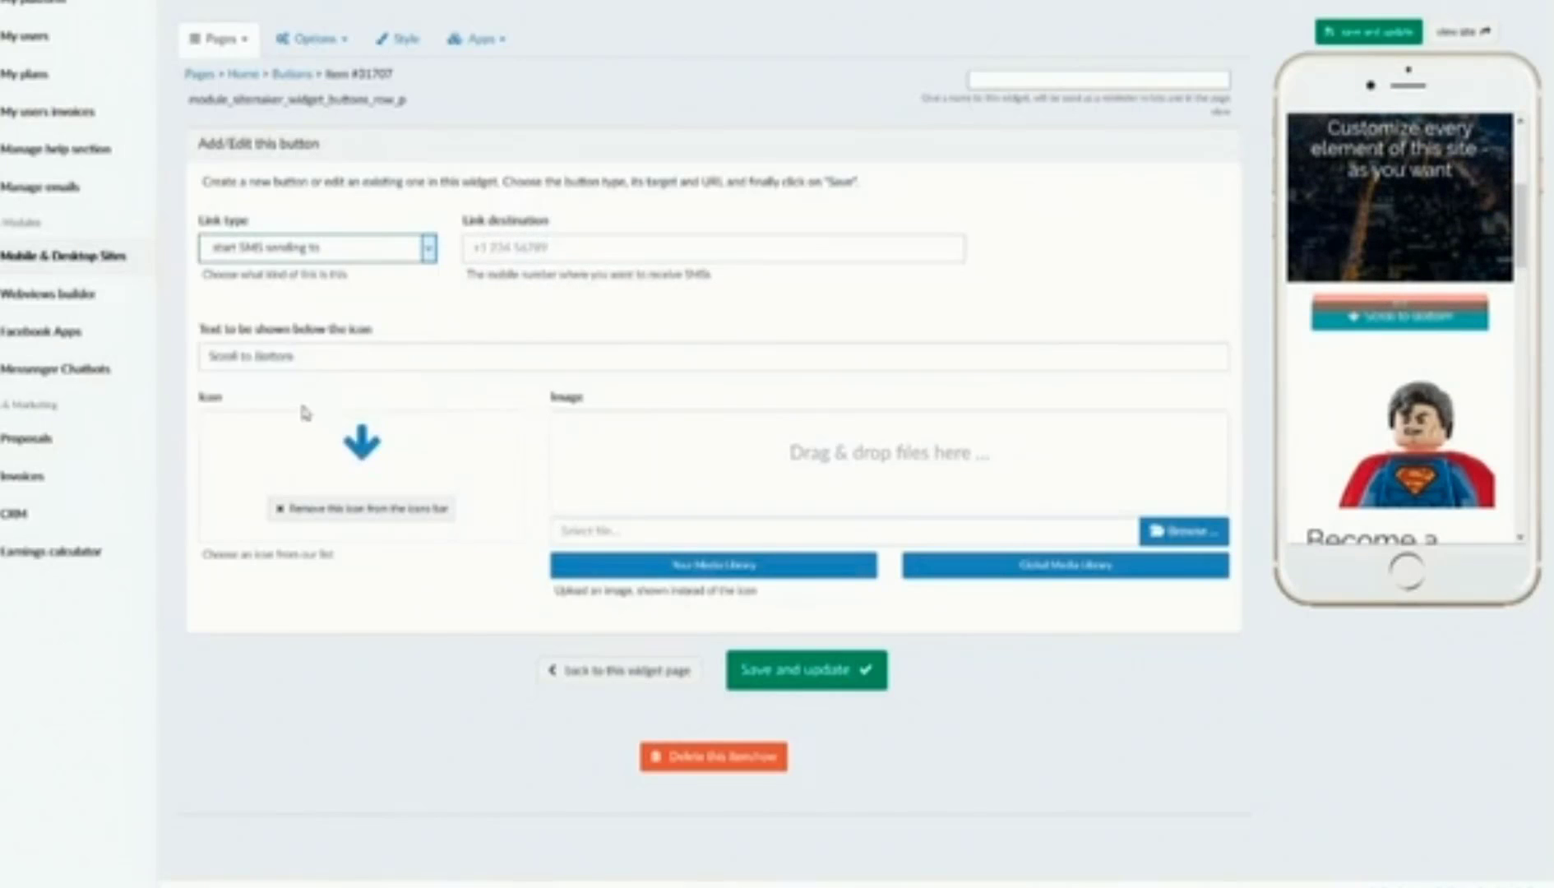
click(506, 244)
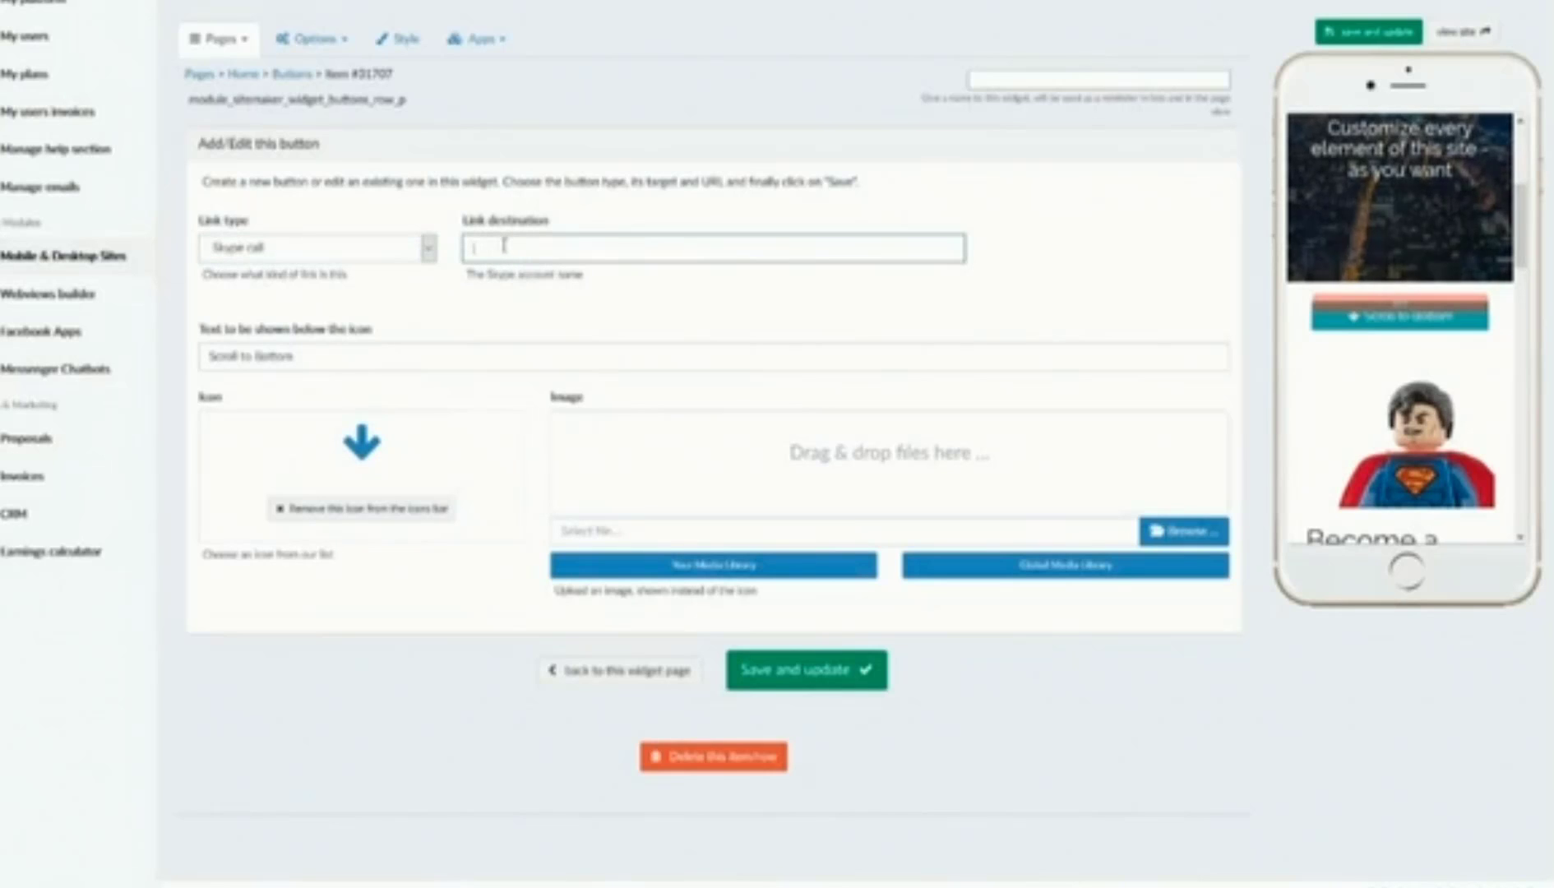
click(393, 254)
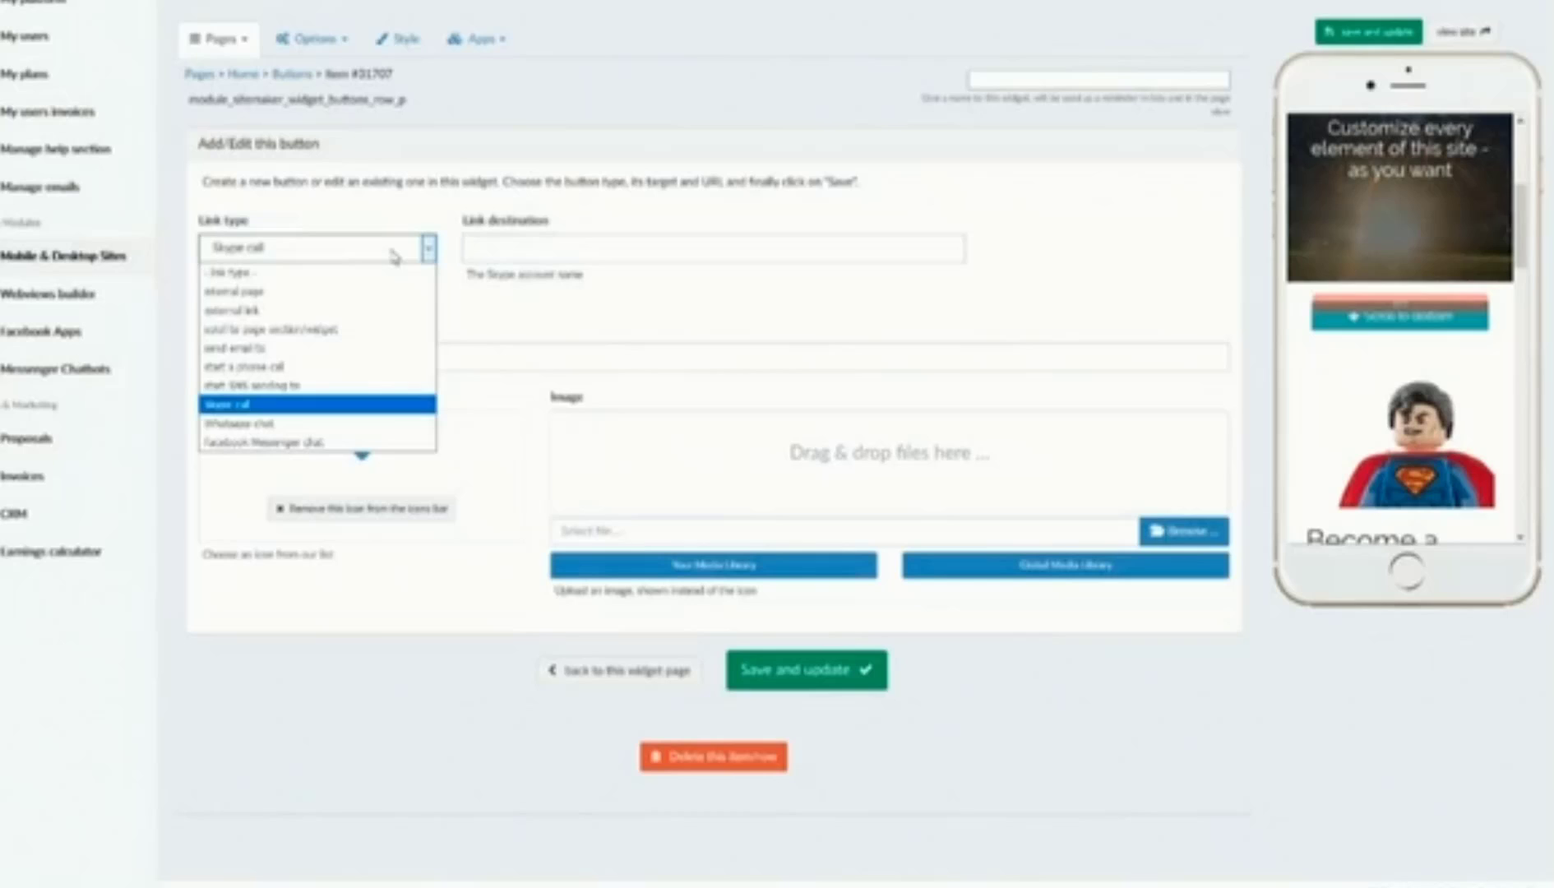
click(352, 423)
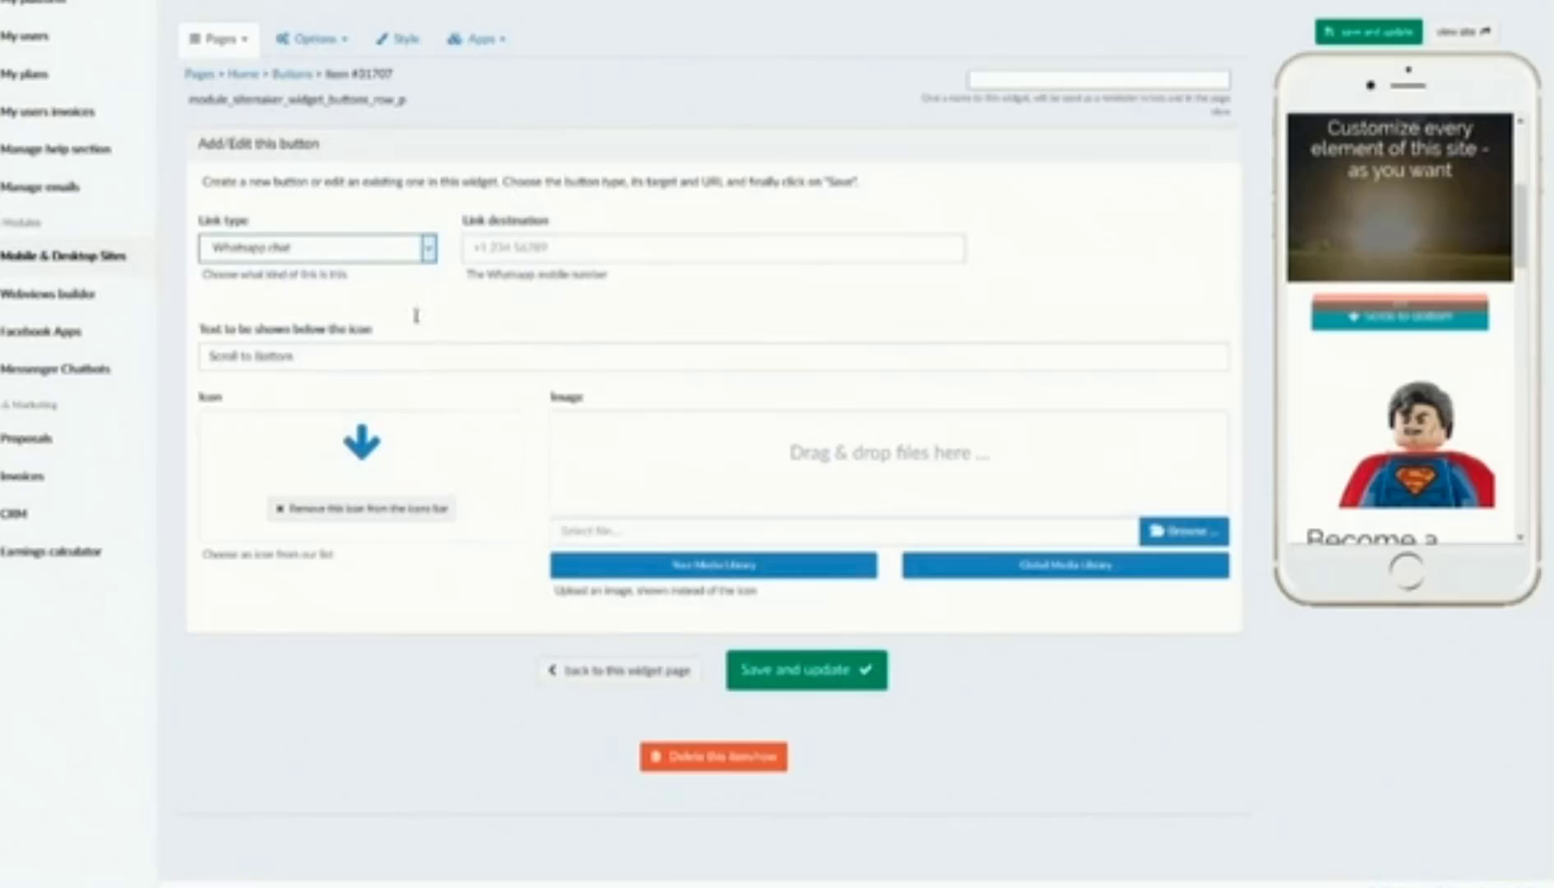
click(471, 245)
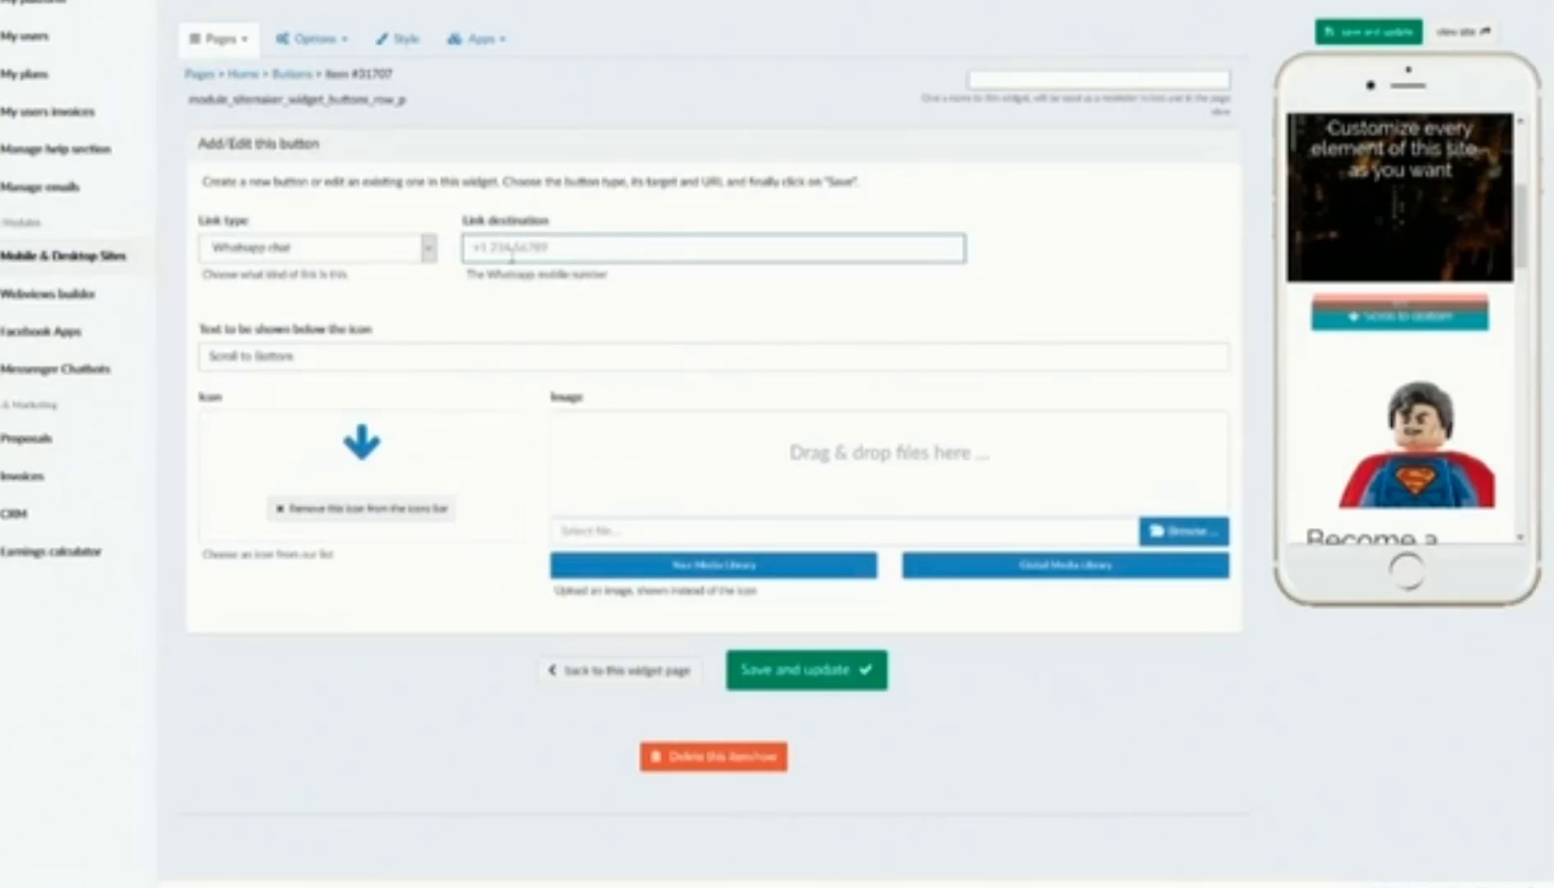
click(416, 248)
click(407, 444)
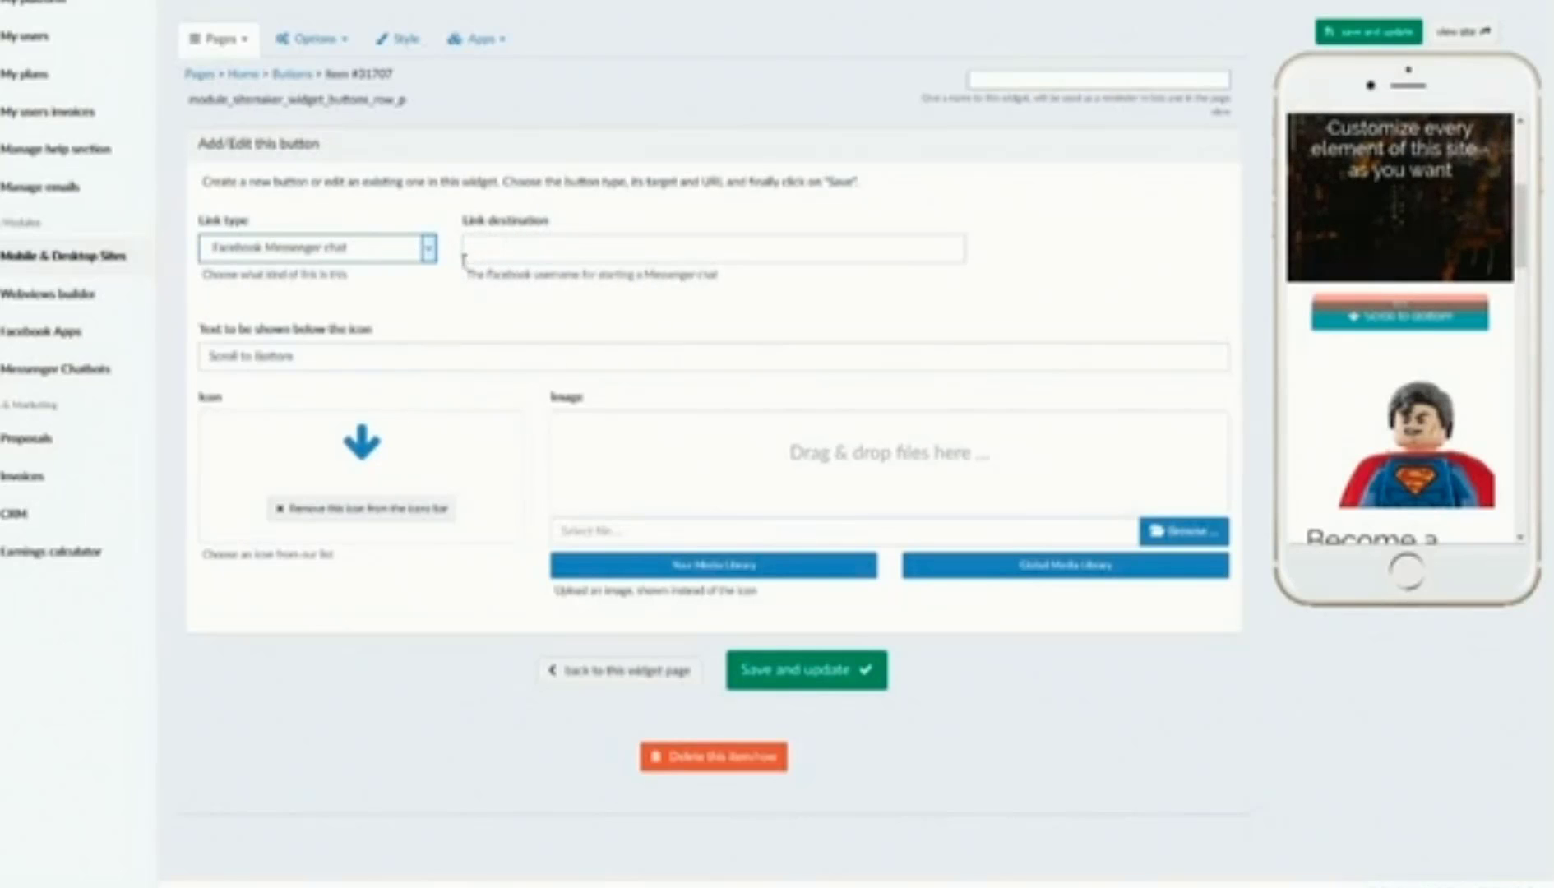
right_click(401, 250)
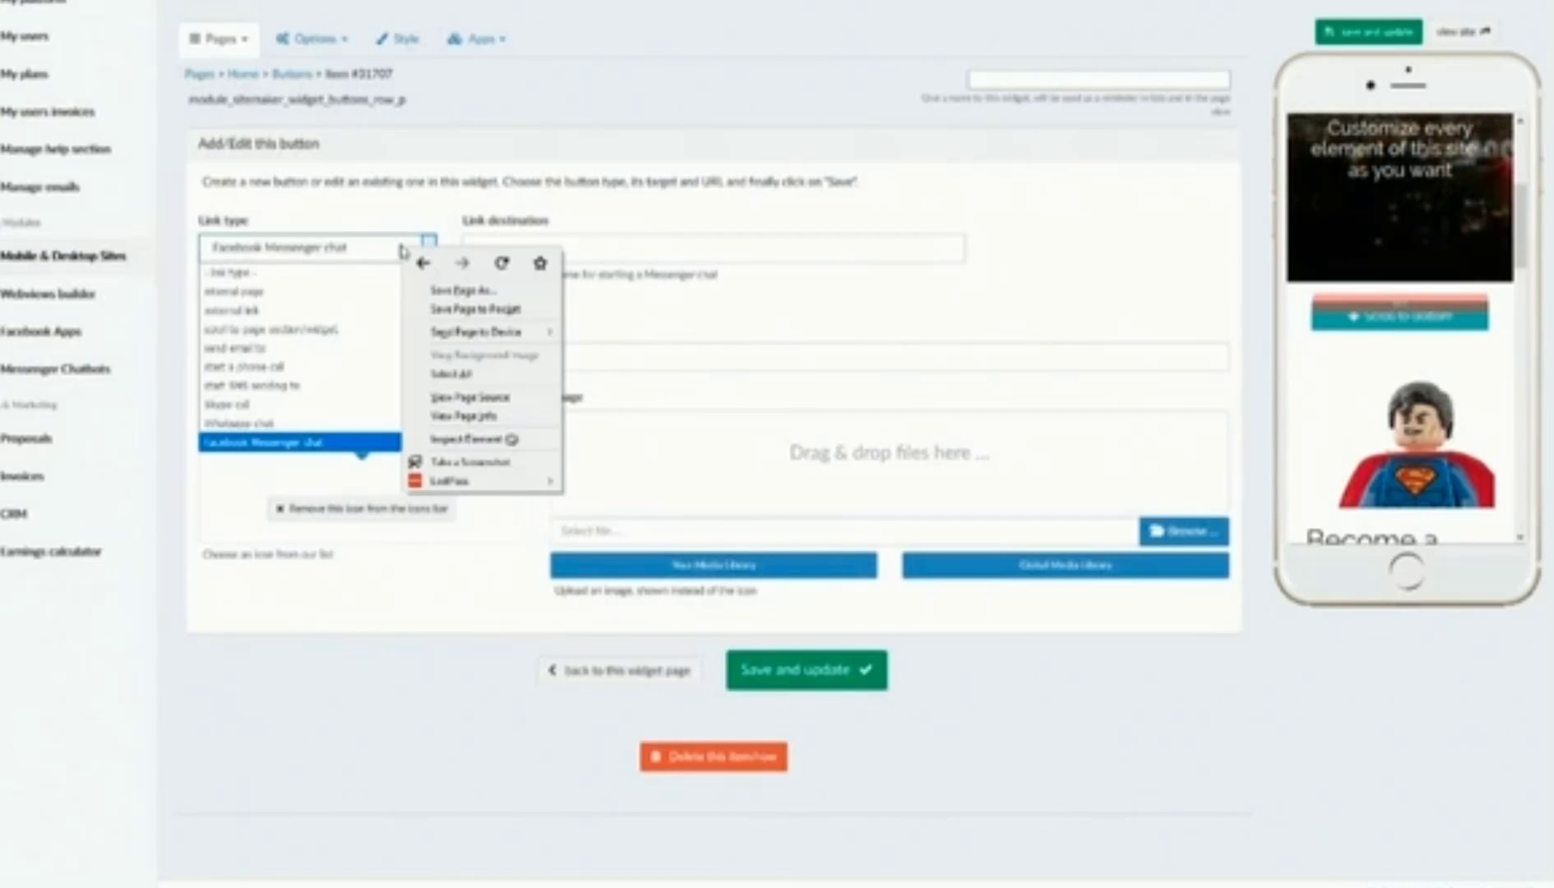
key(Escape)
click(270, 329)
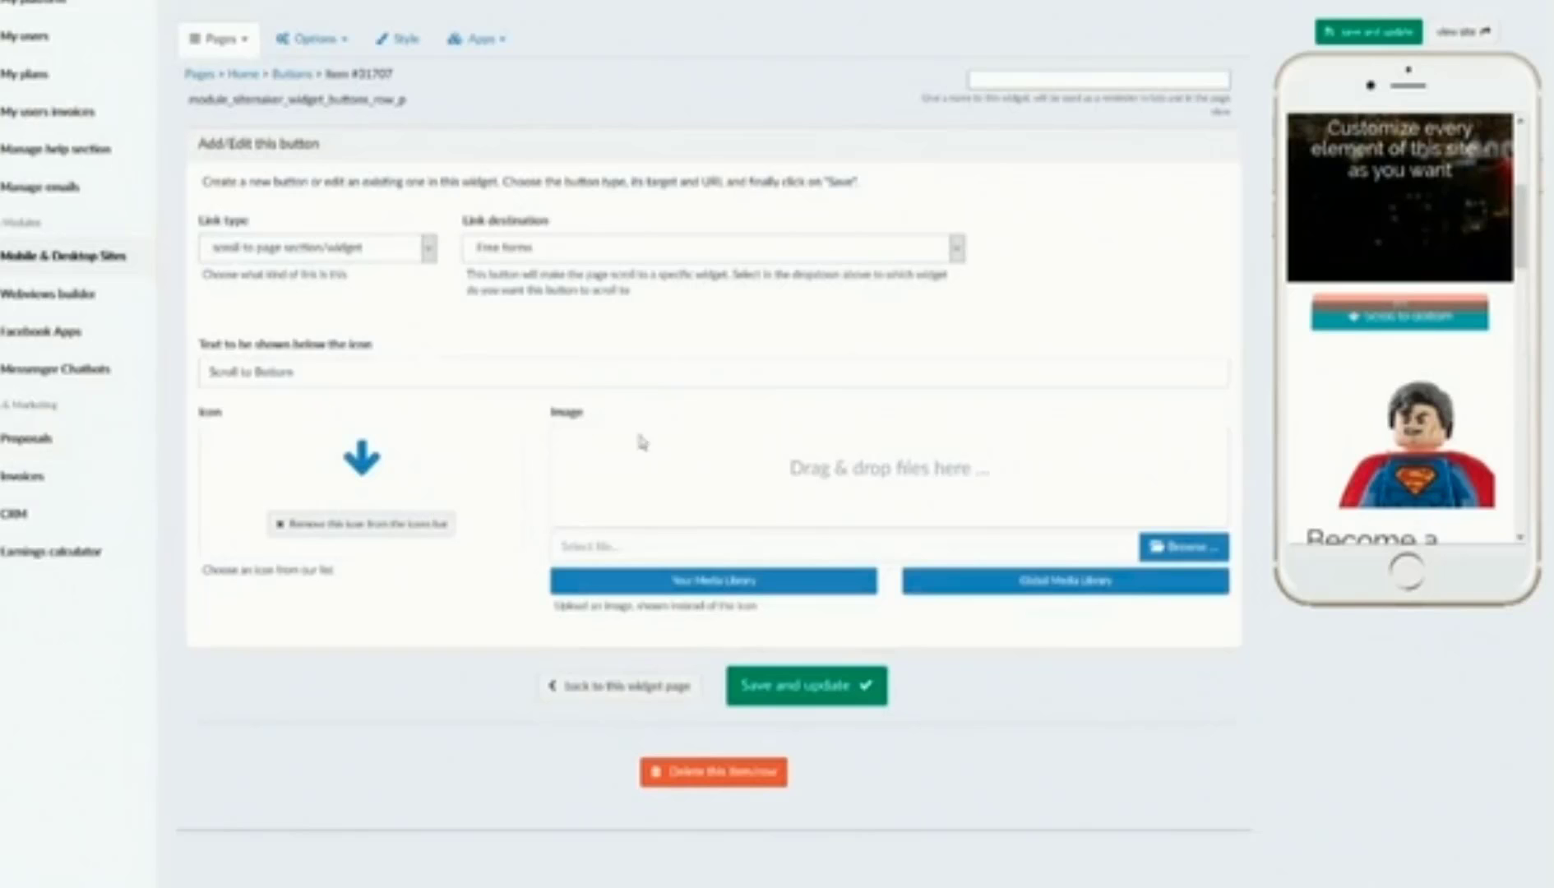
Step: Save the button, return to the Buttons widget's list, and test Scroll to Bottom in the preview
click(857, 689)
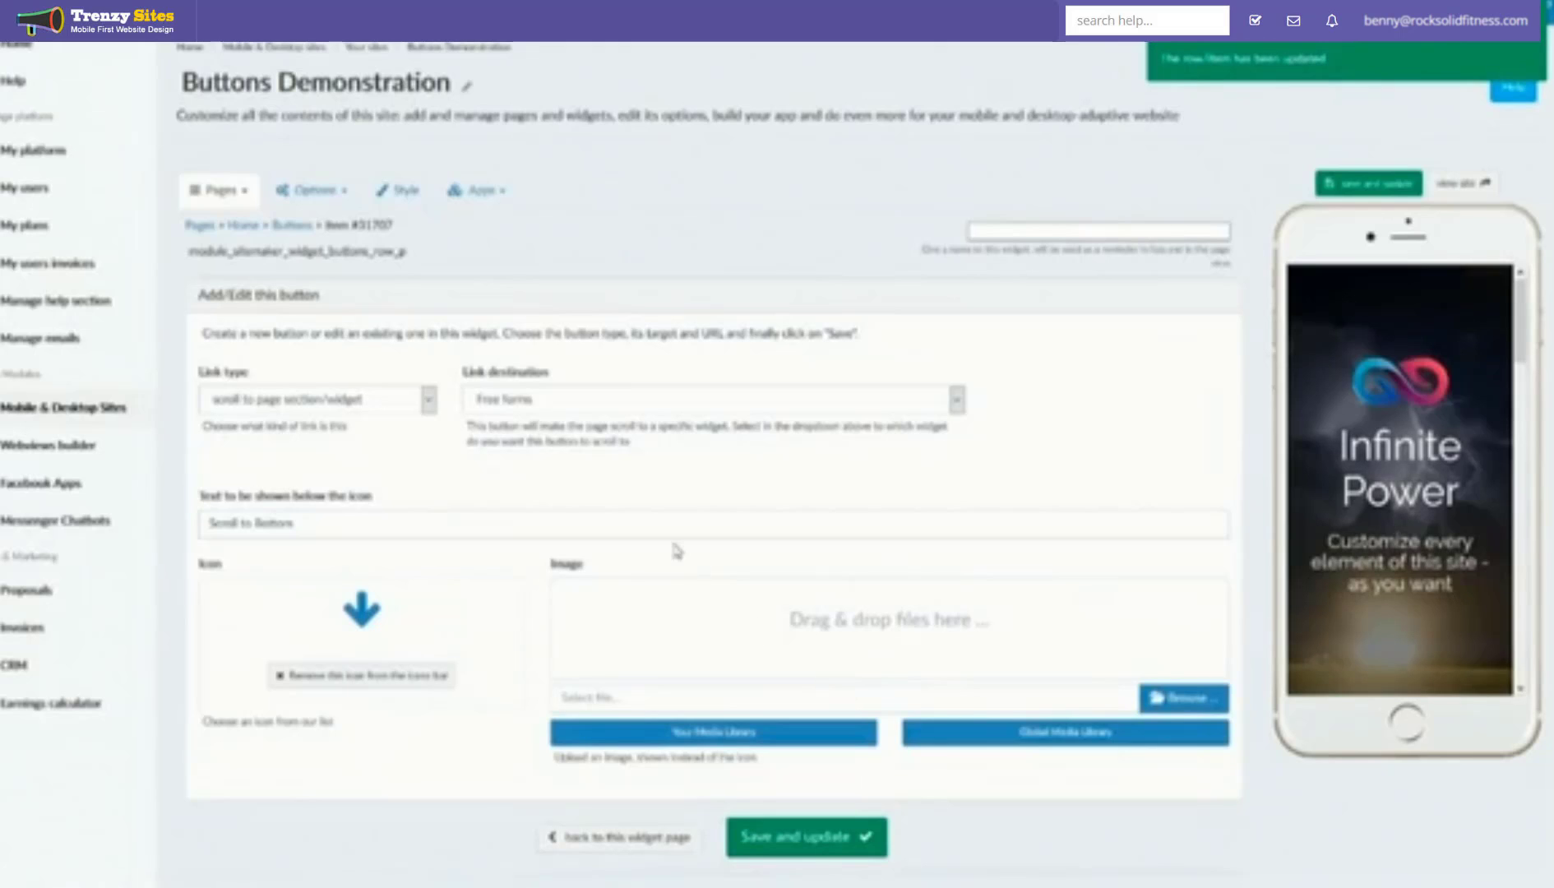
click(305, 234)
click(599, 840)
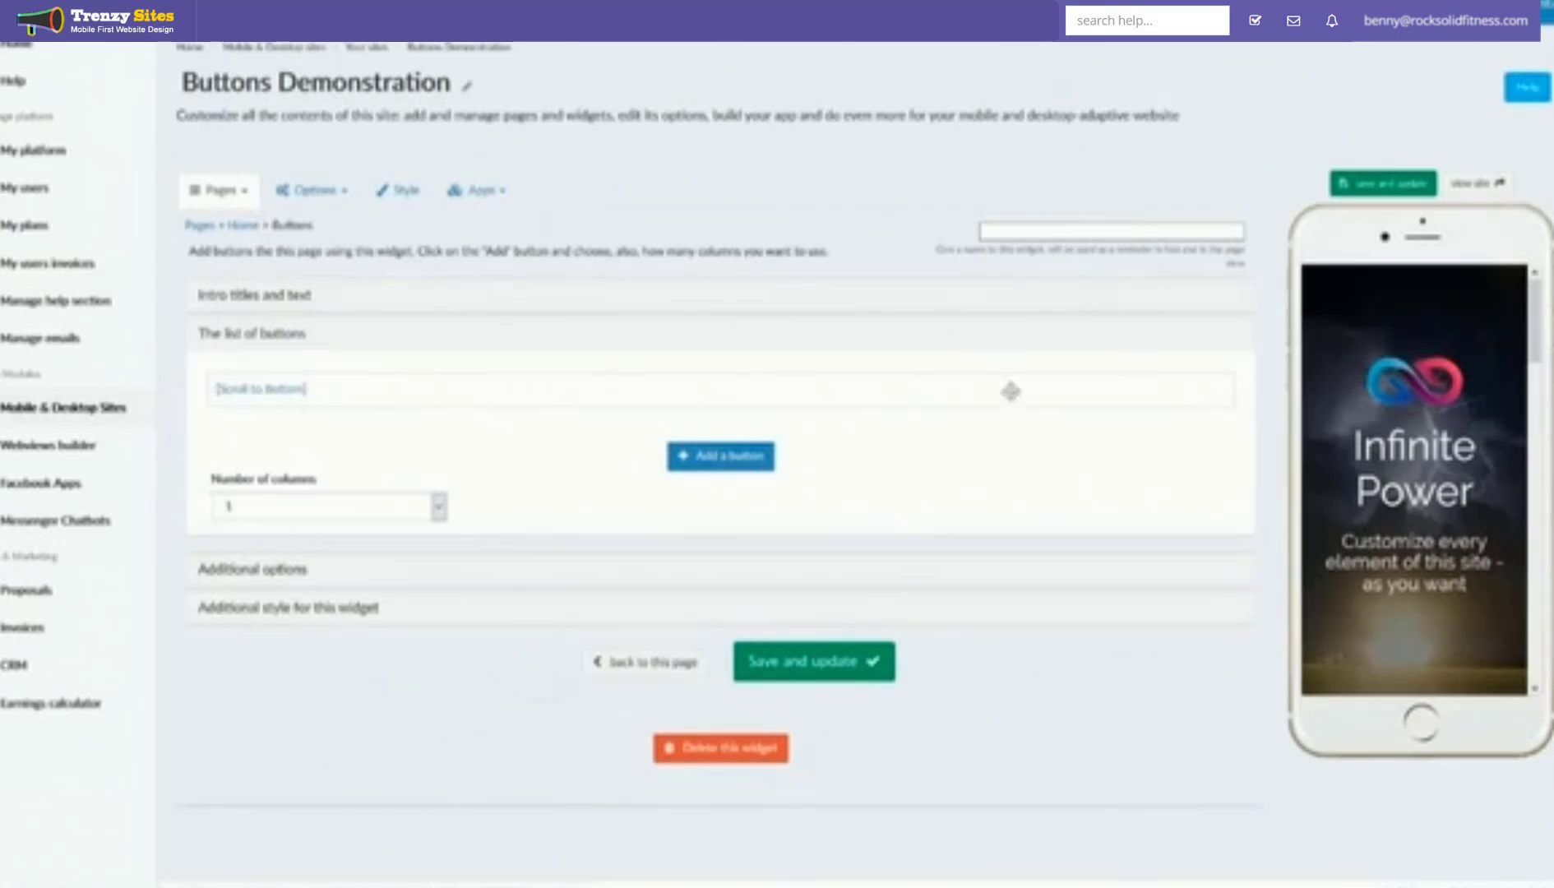
scroll(1489, 436, down, 3)
click(1401, 566)
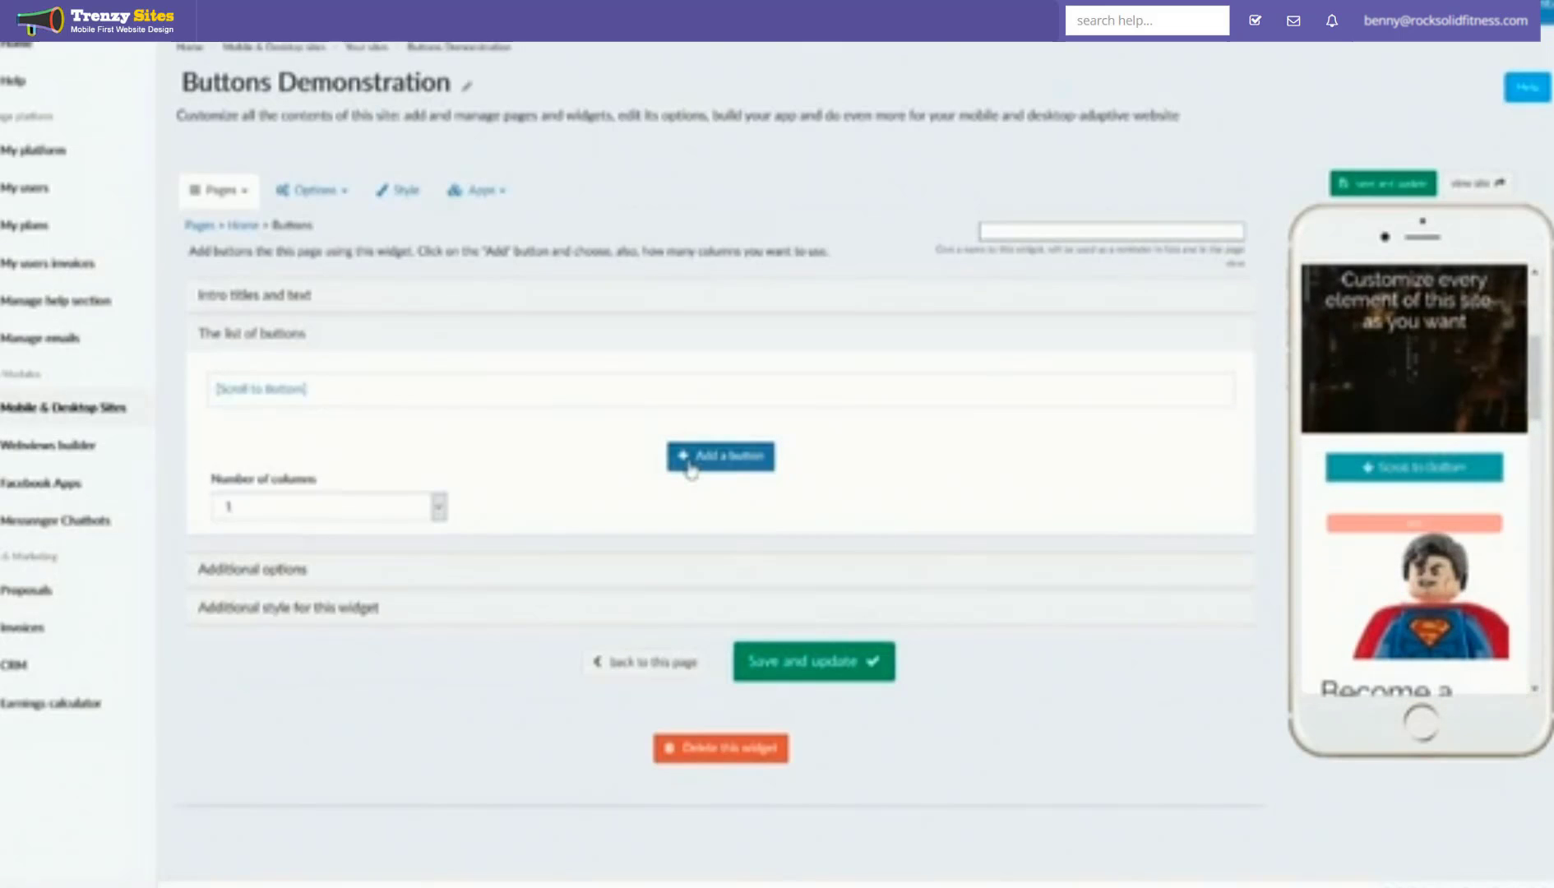
Step: Add a second button whose link sends an email to the entered address
click(690, 470)
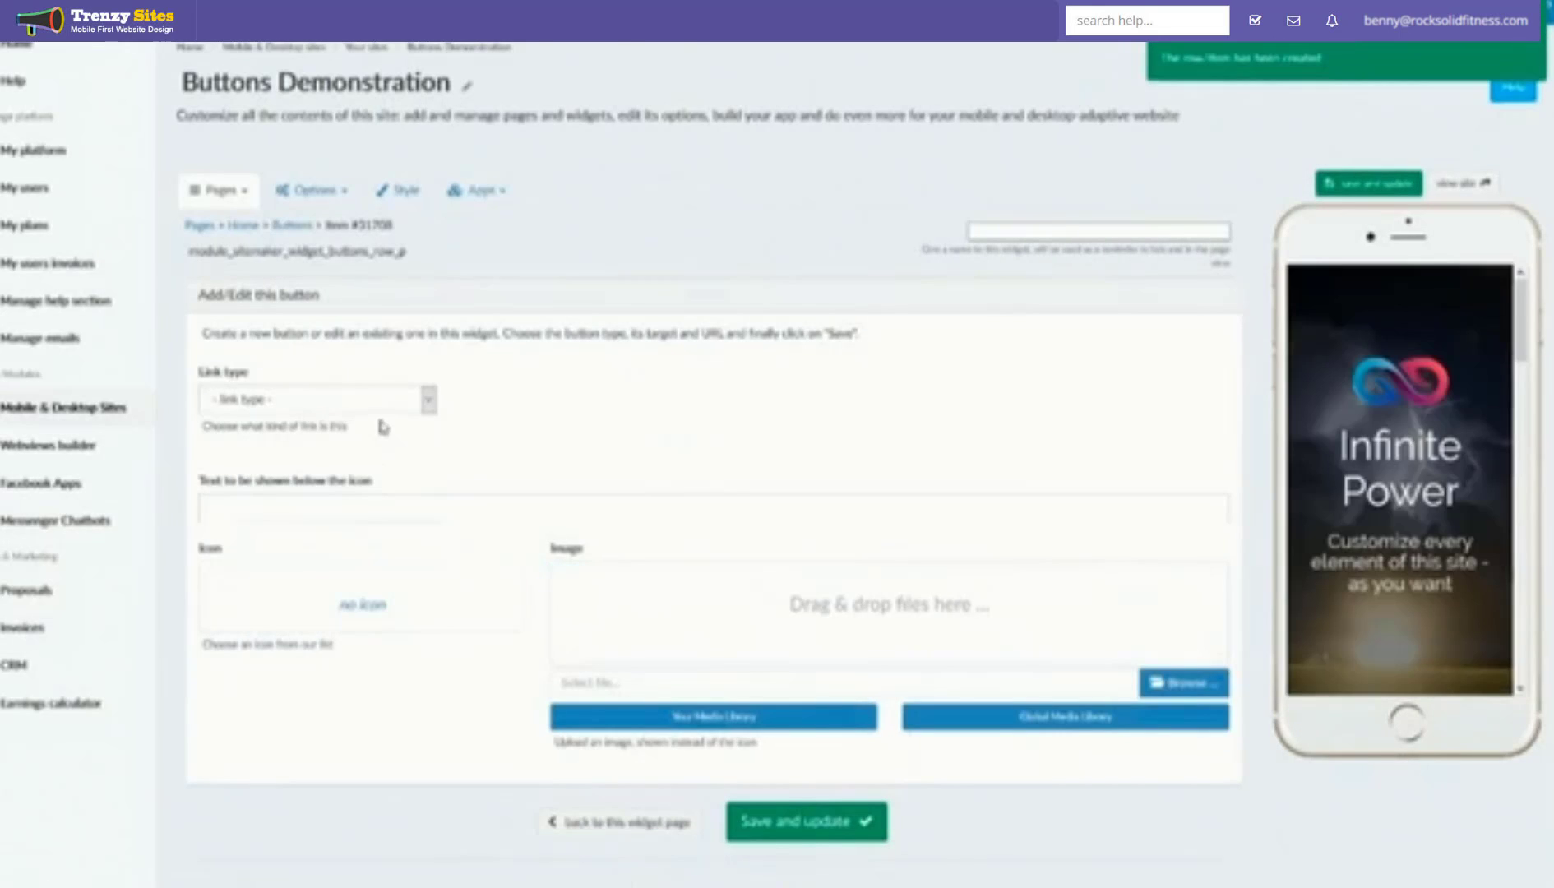
click(389, 408)
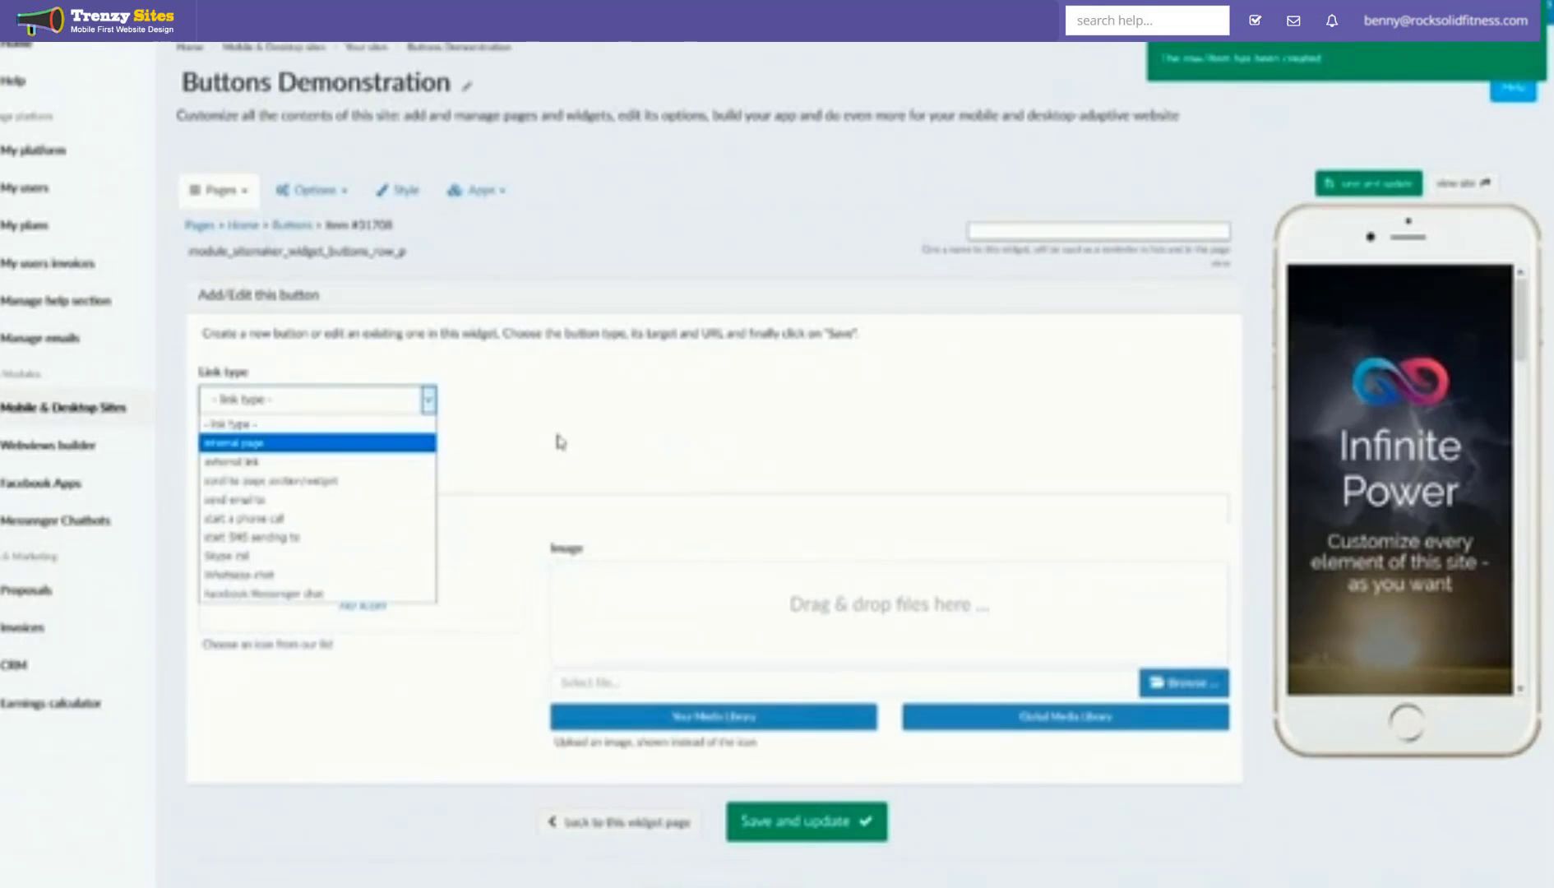
click(247, 499)
click(499, 395)
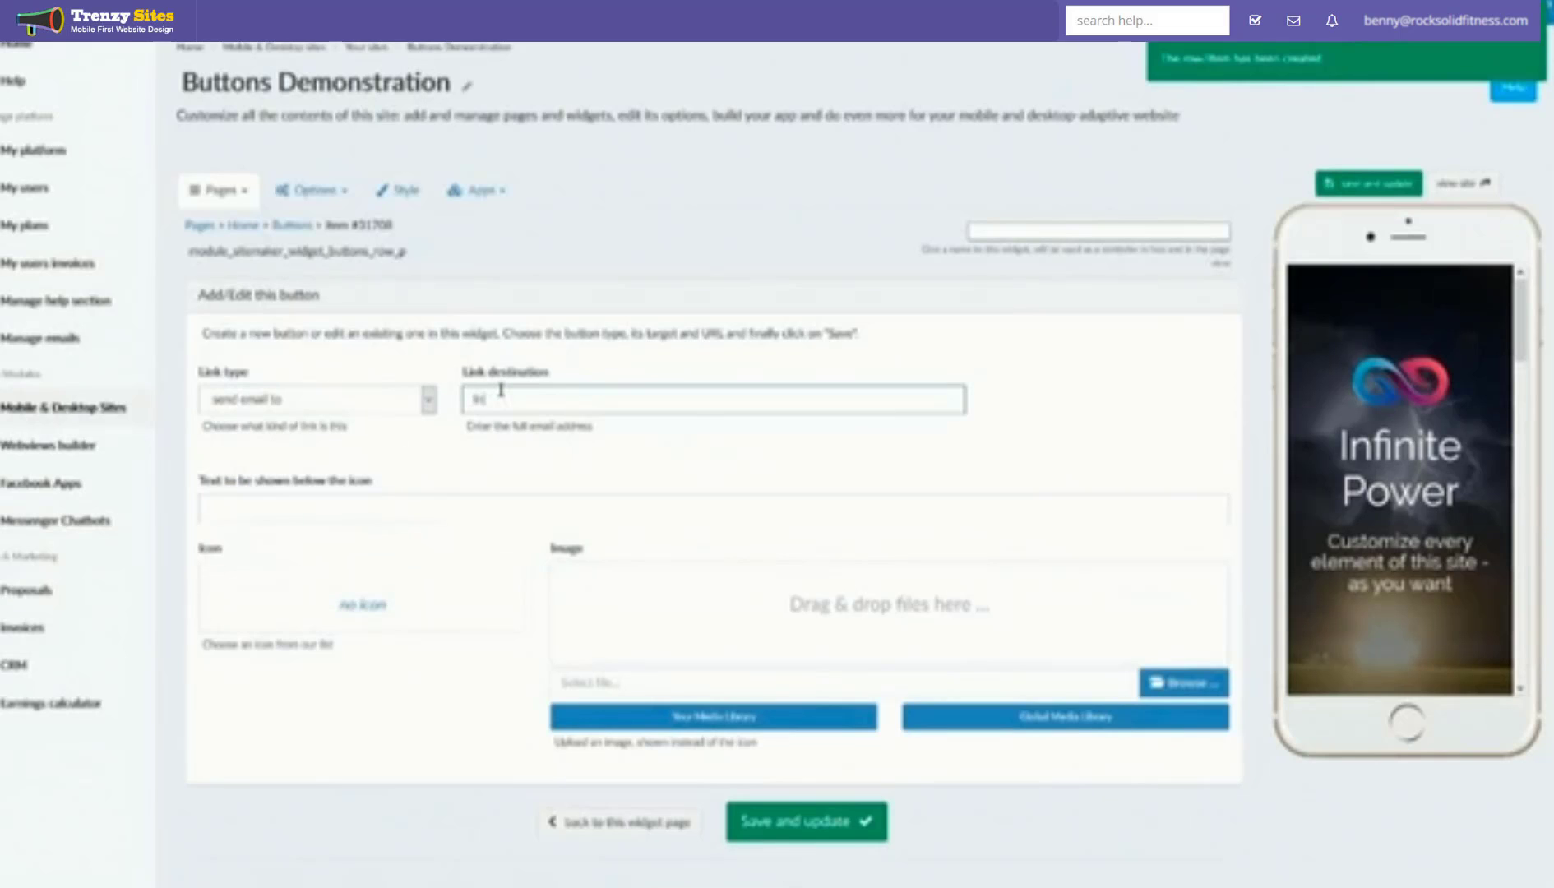
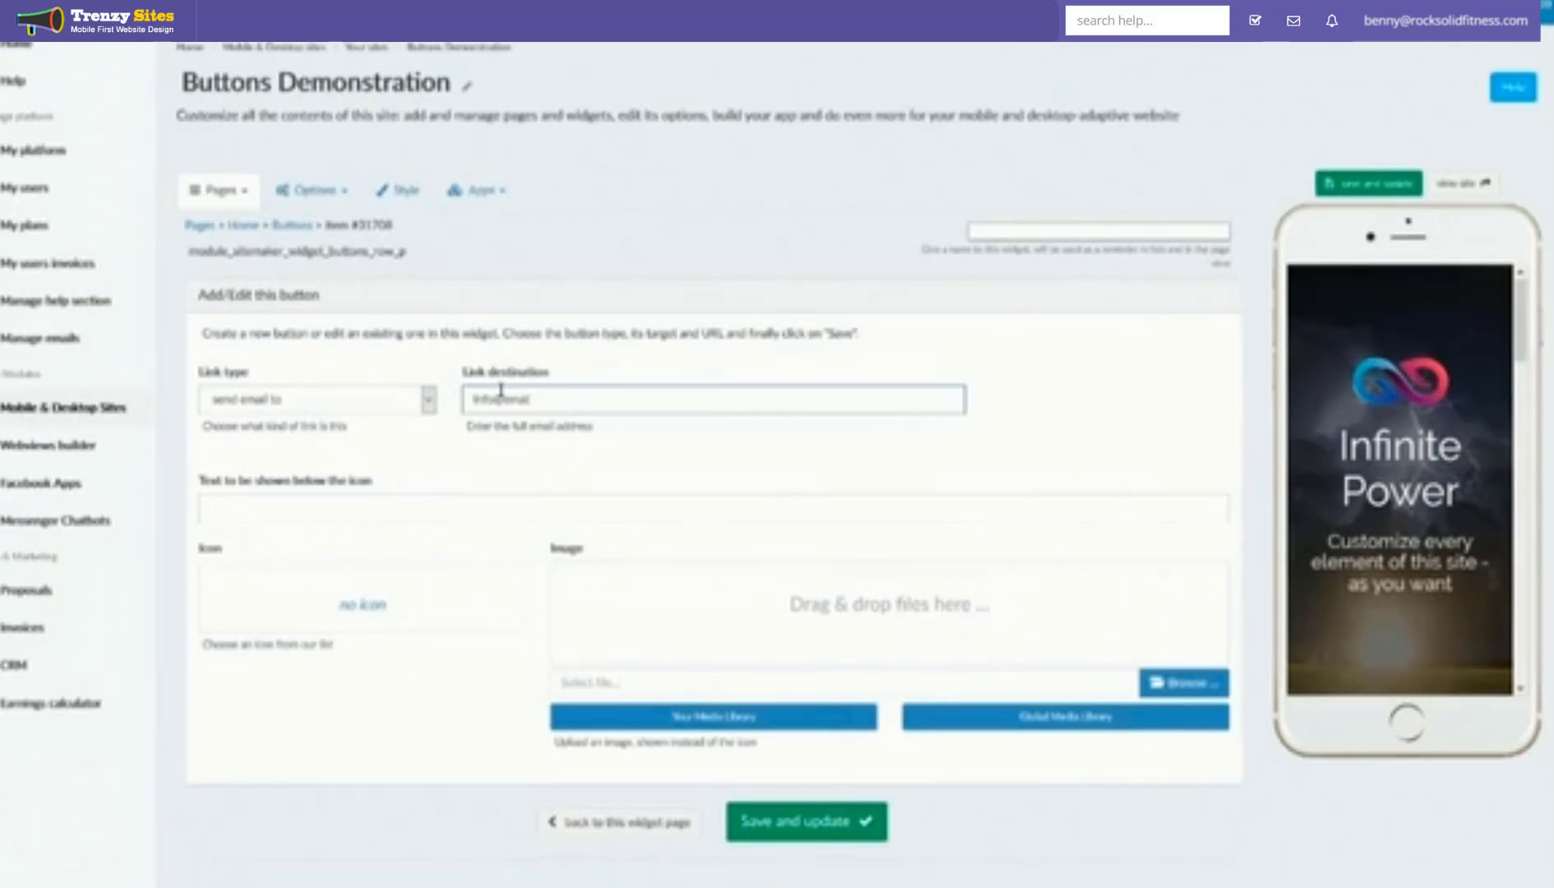
Step: Label the second button 'Email Me', save it, and return to the button list
click(509, 513)
text(Email Me)
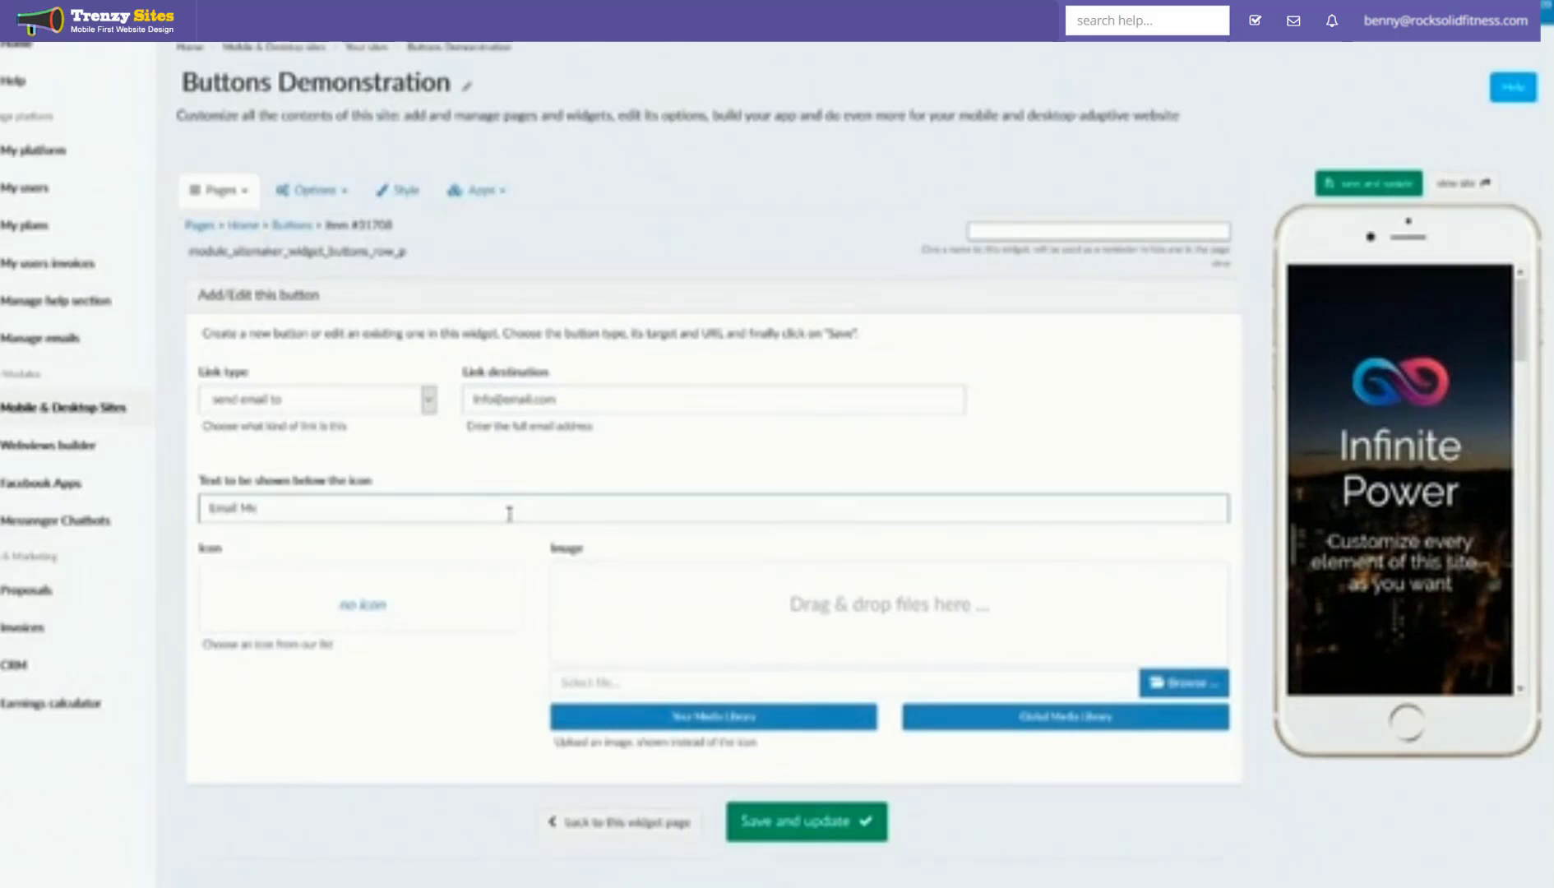
click(747, 837)
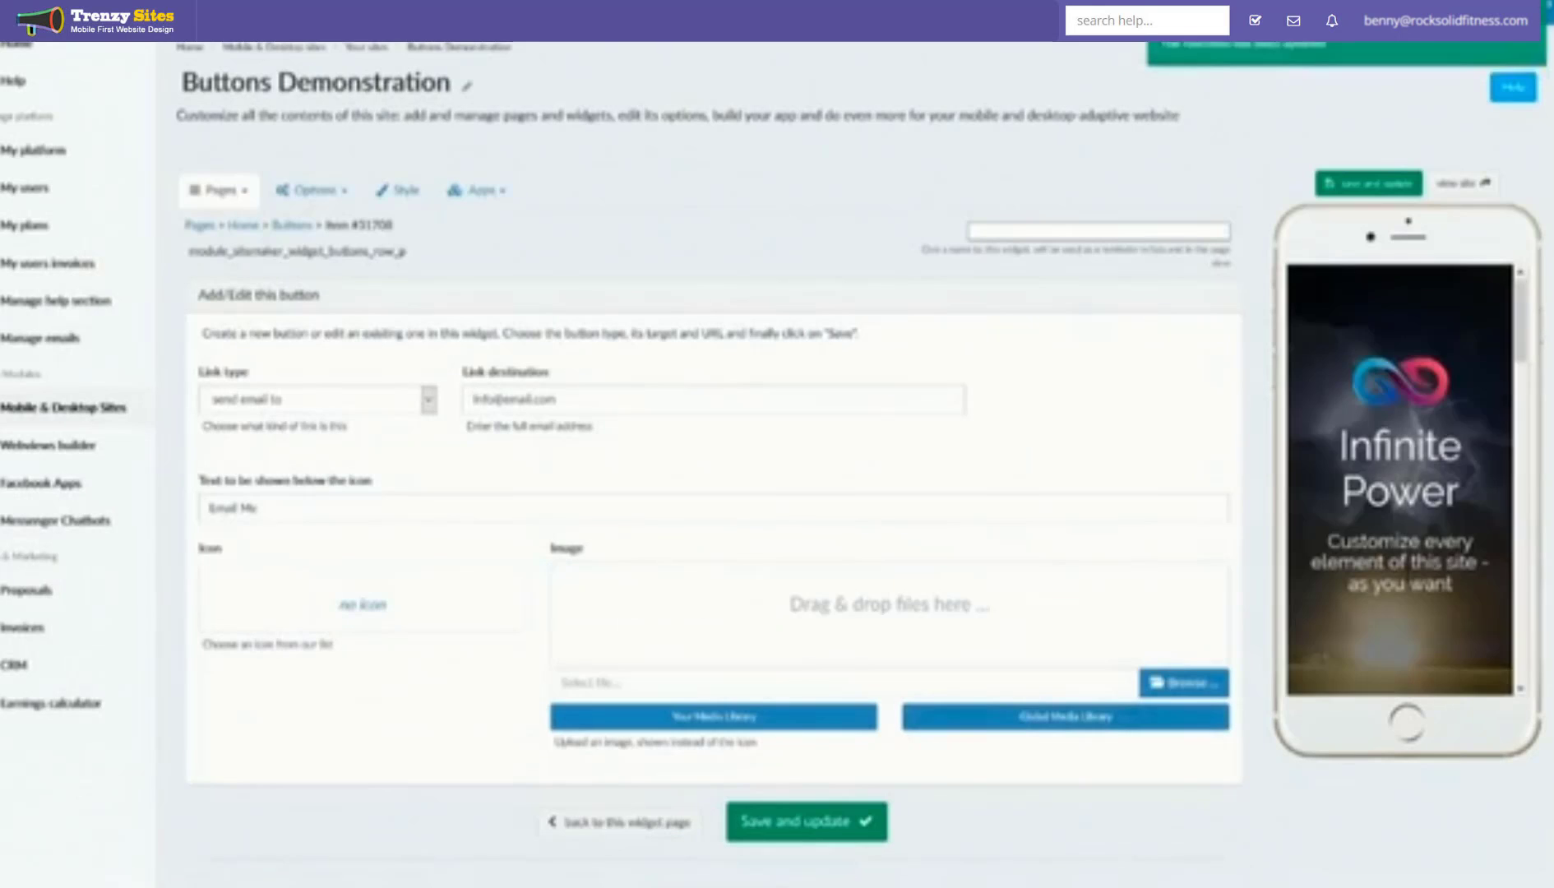
scroll(1410, 493, down, 3)
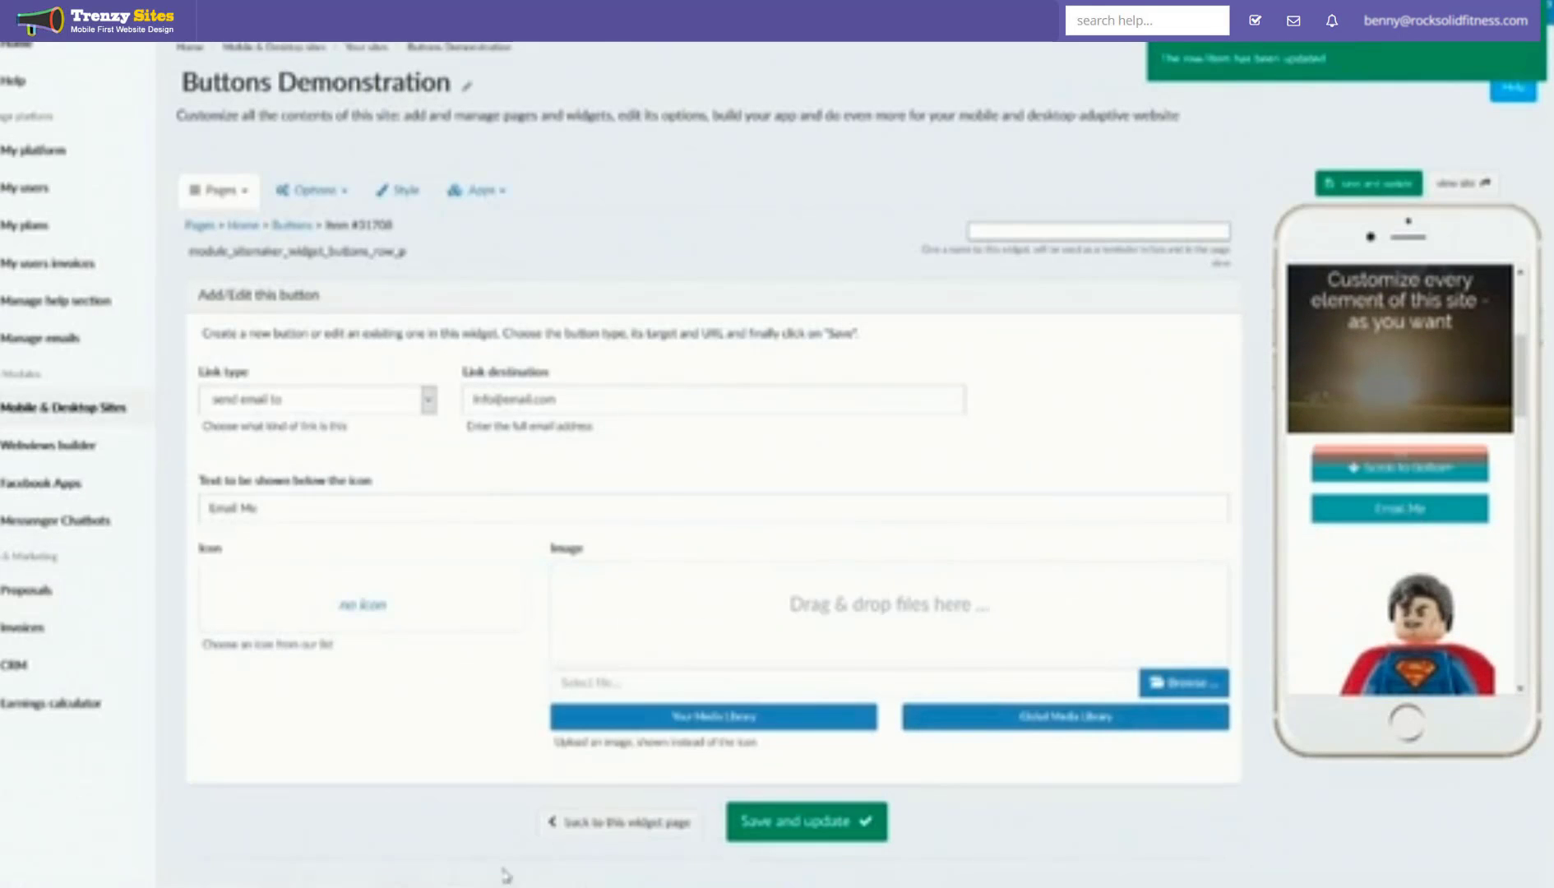
click(612, 824)
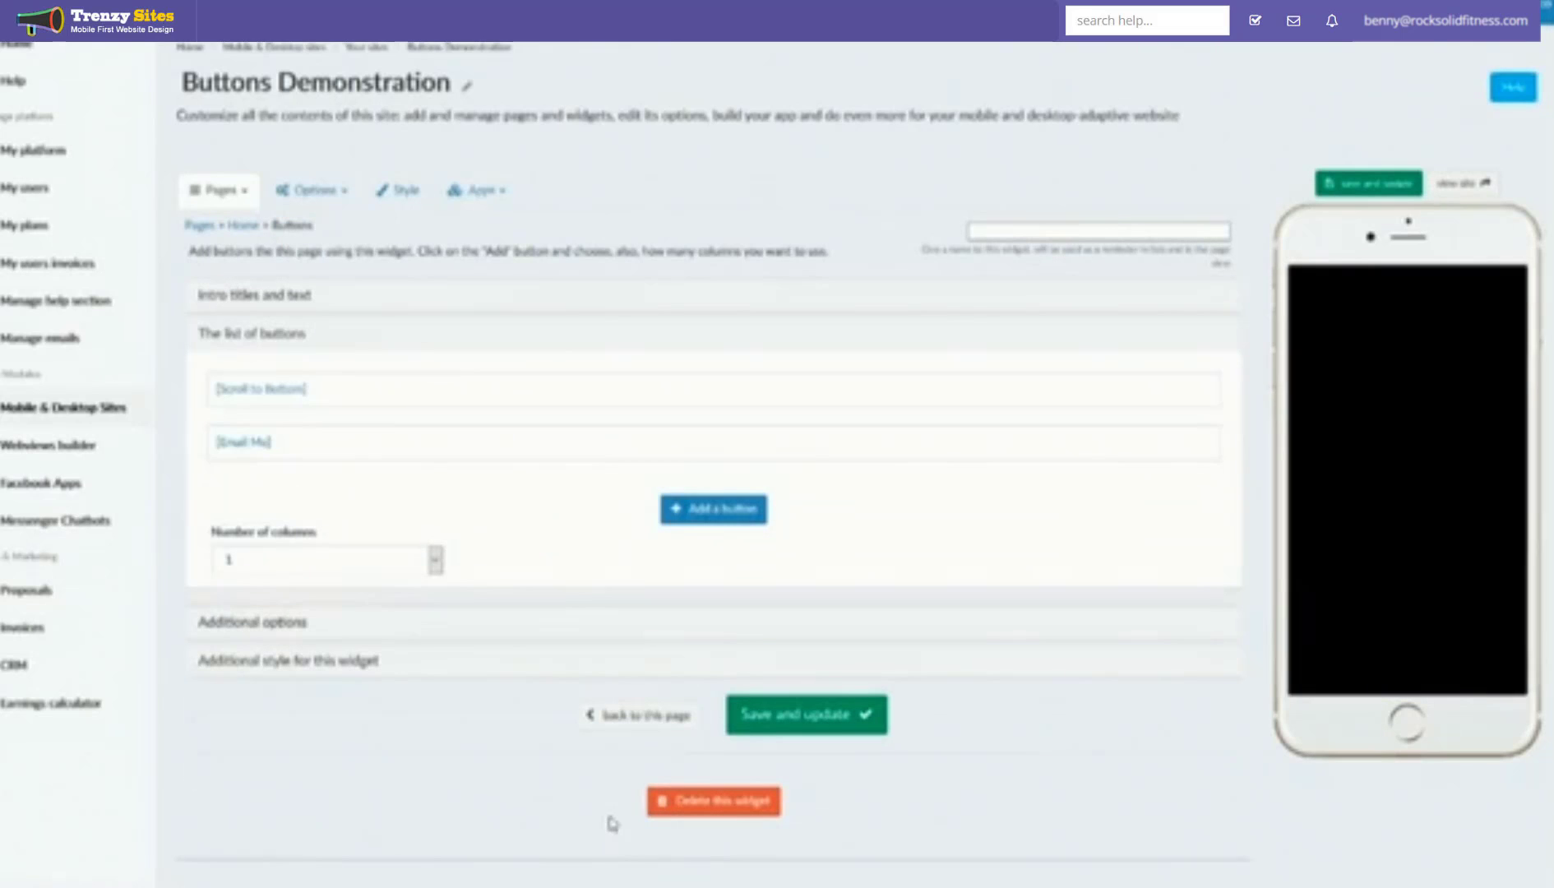
Step: Check the Number of columns option, leaving it at 1
scroll(1446, 523, down, 3)
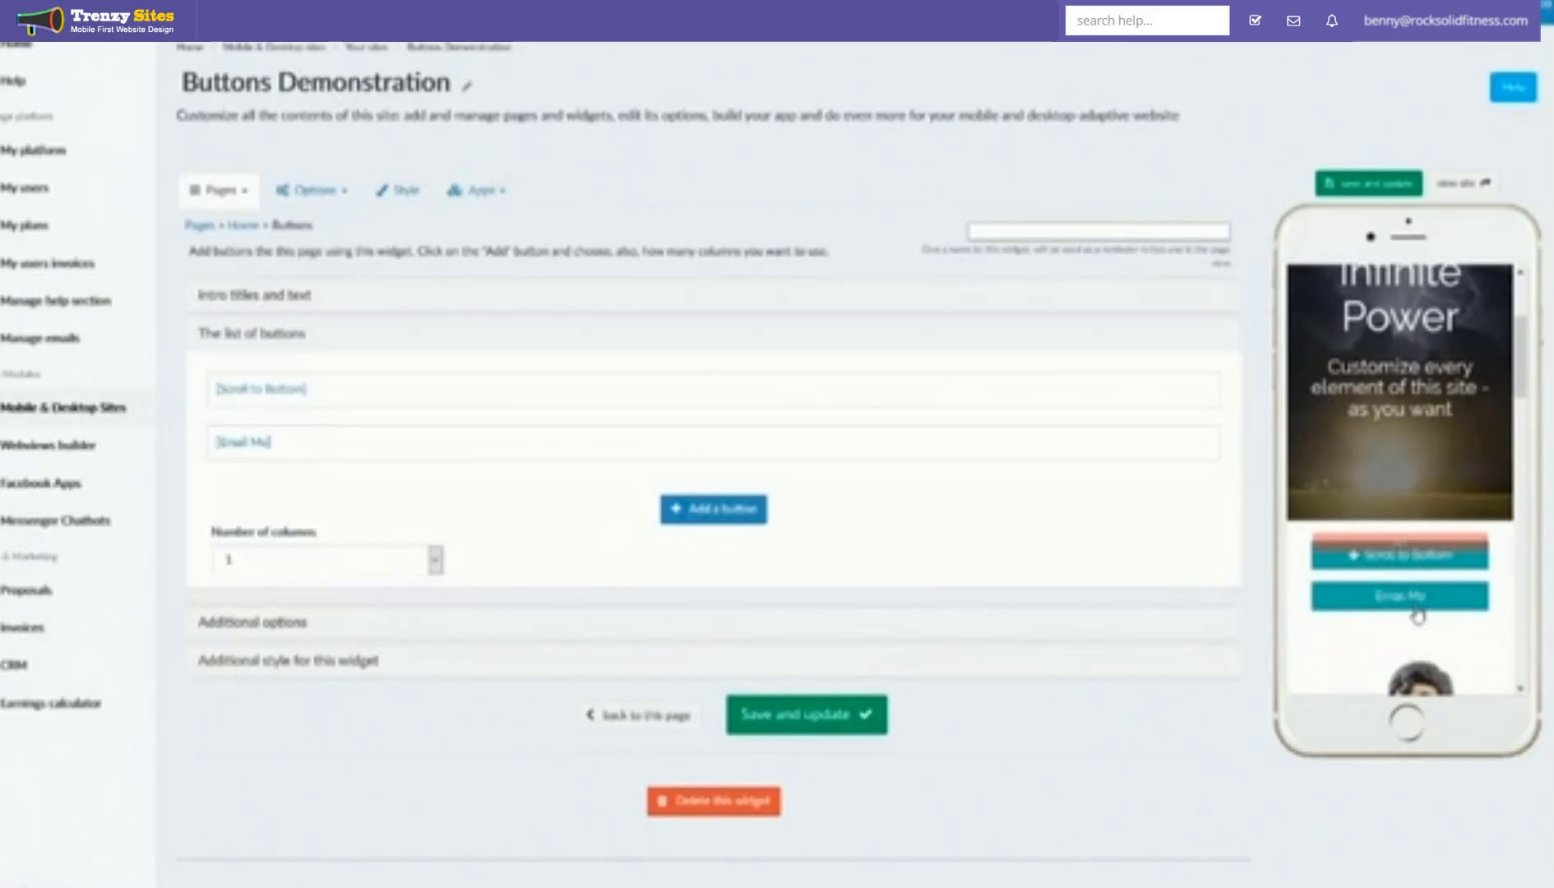
click(318, 567)
click(317, 568)
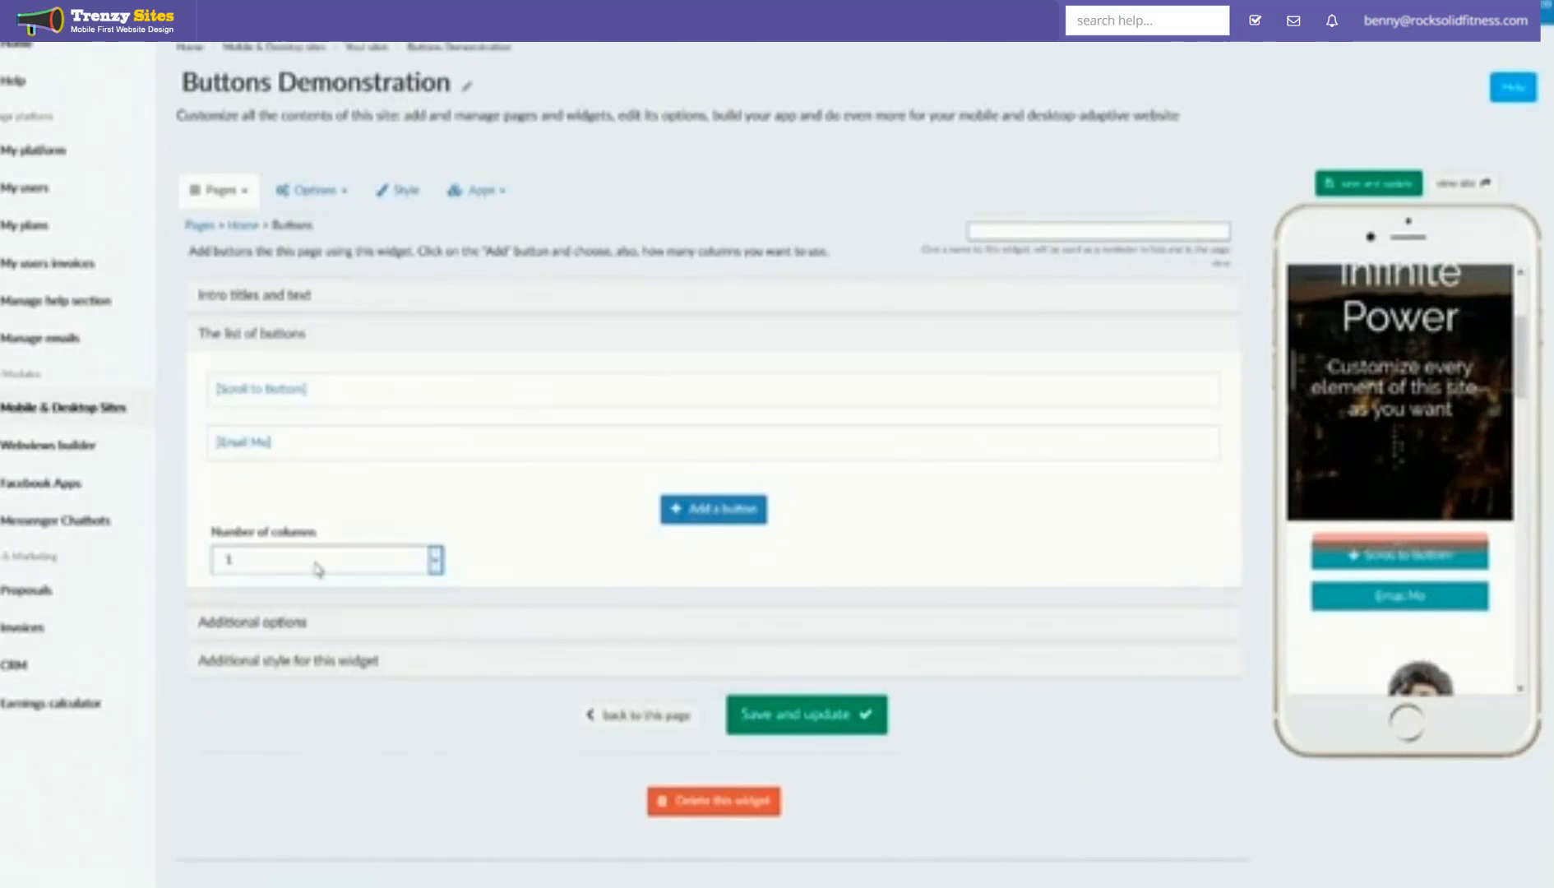
Step: Open the full live site and scroll to the stacked Scroll to Bottom and Email Me buttons
click(1485, 184)
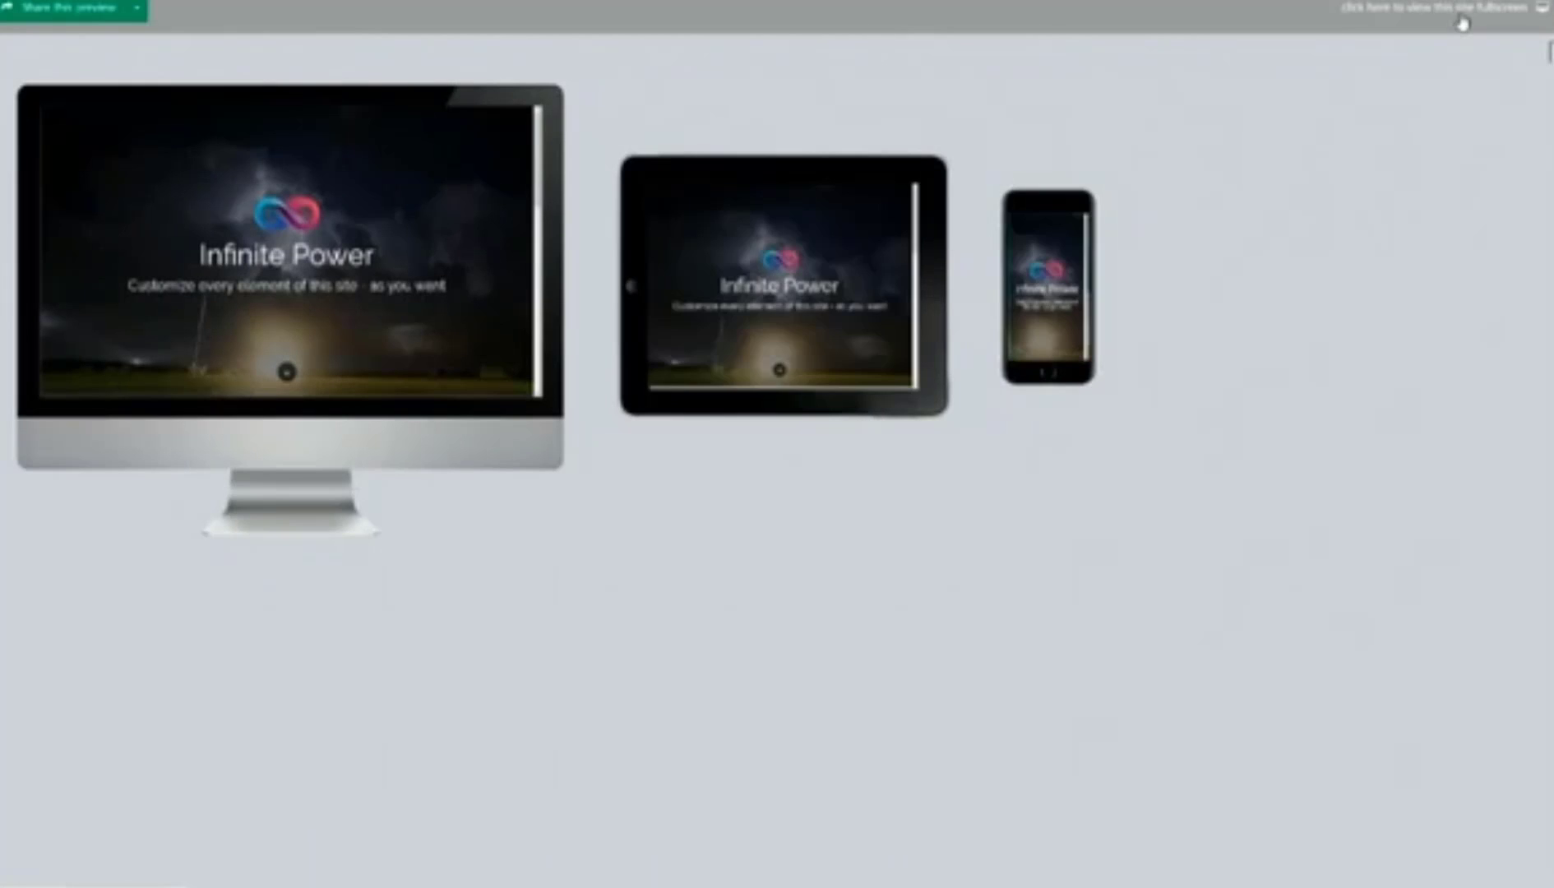
click(1461, 16)
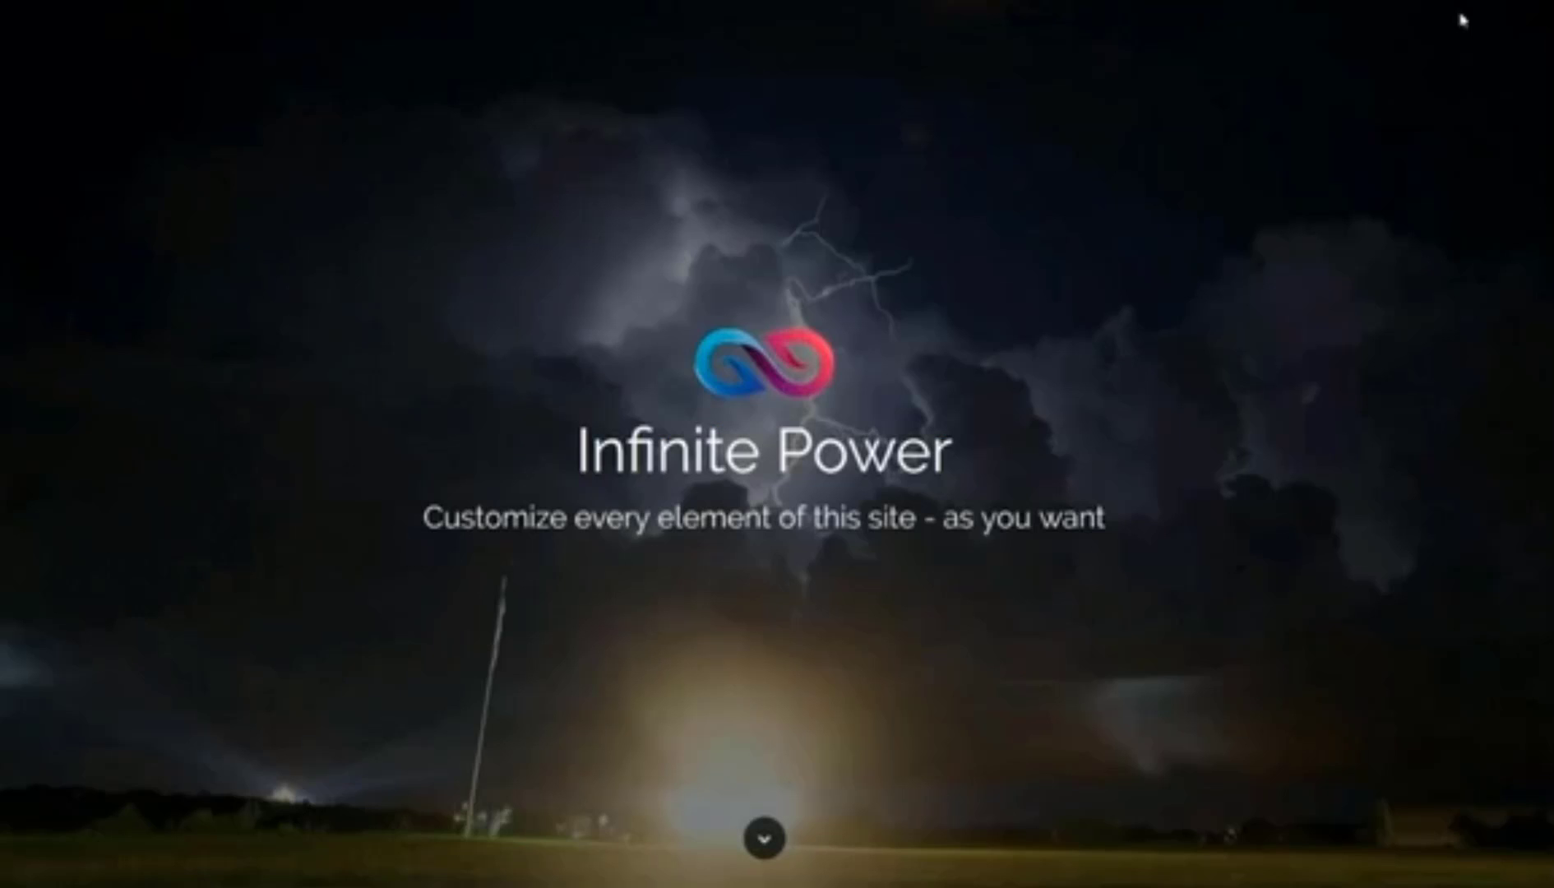
scroll(1115, 263, down, 1)
scroll(1115, 263, down, 3)
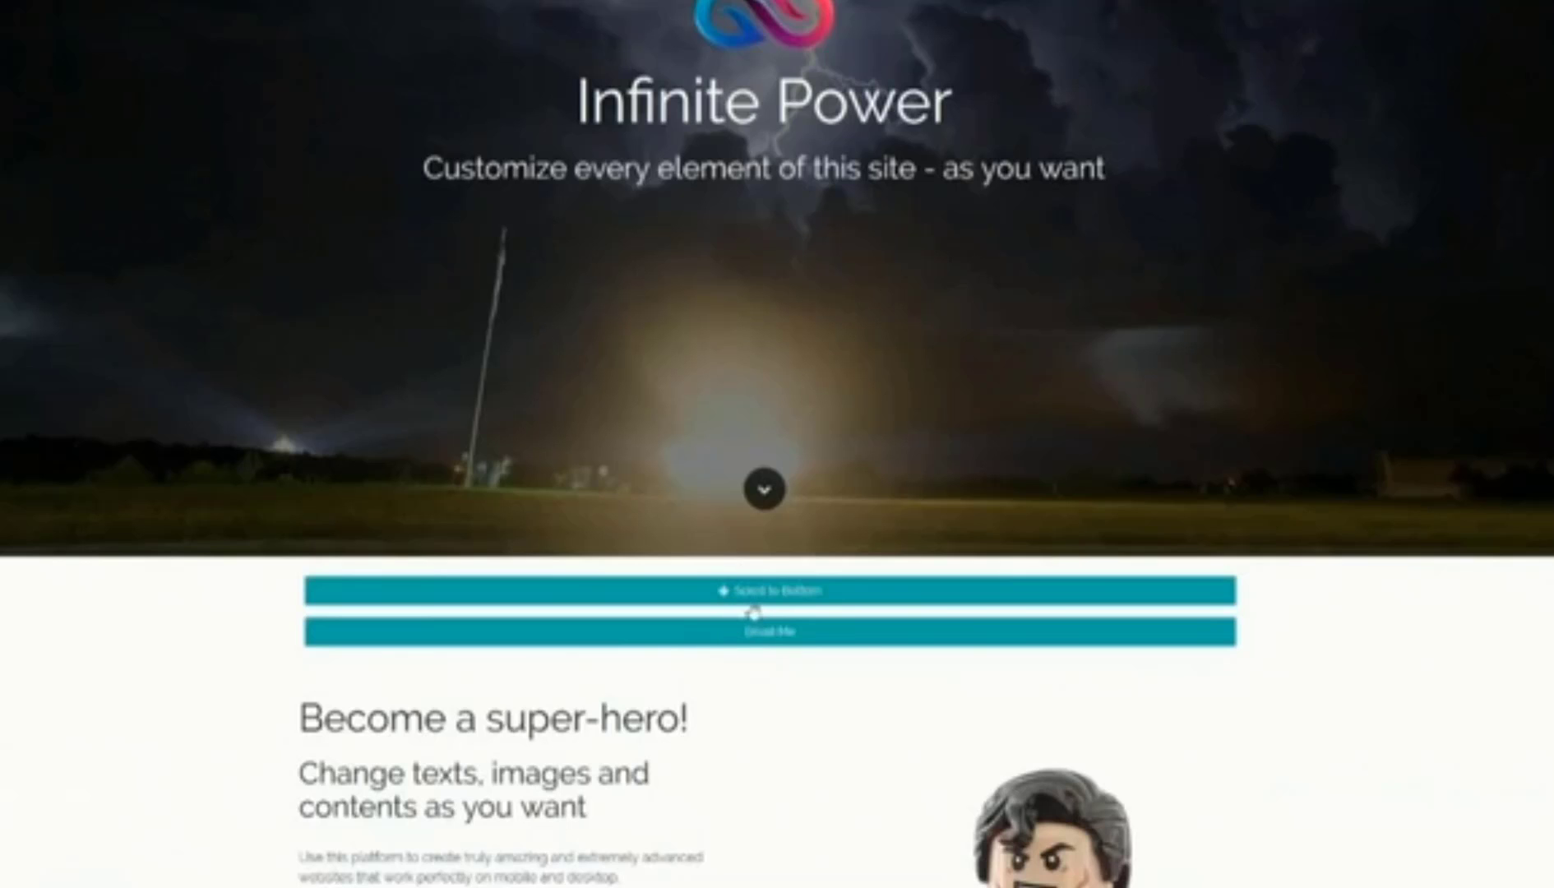
Step: Set the Buttons widget's Number of columns to 2 and save
key(F11)
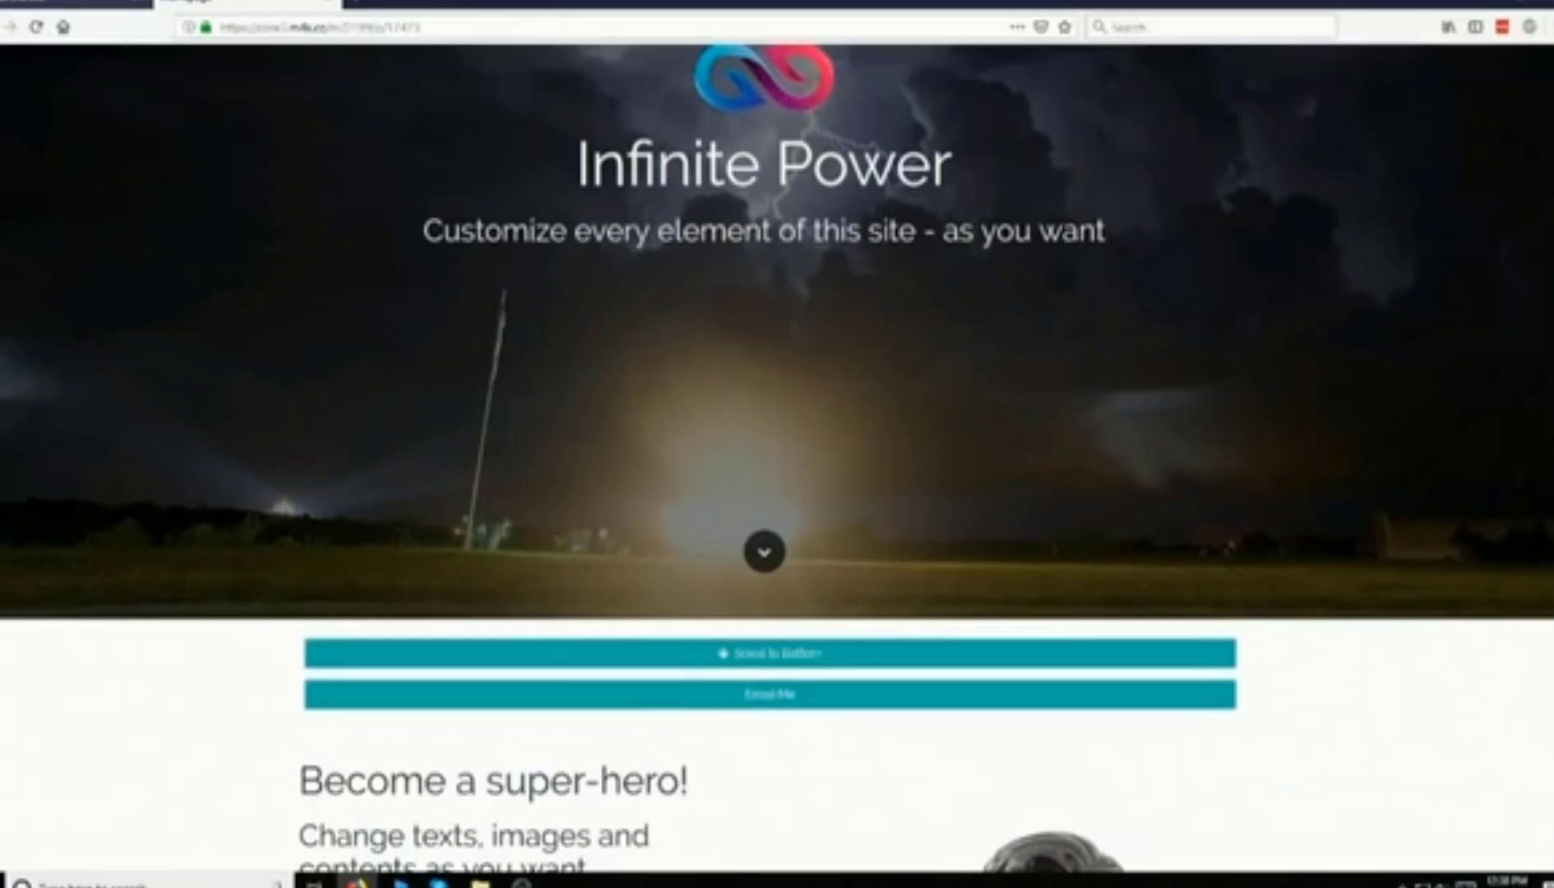
click(90, 5)
key(F11)
click(285, 566)
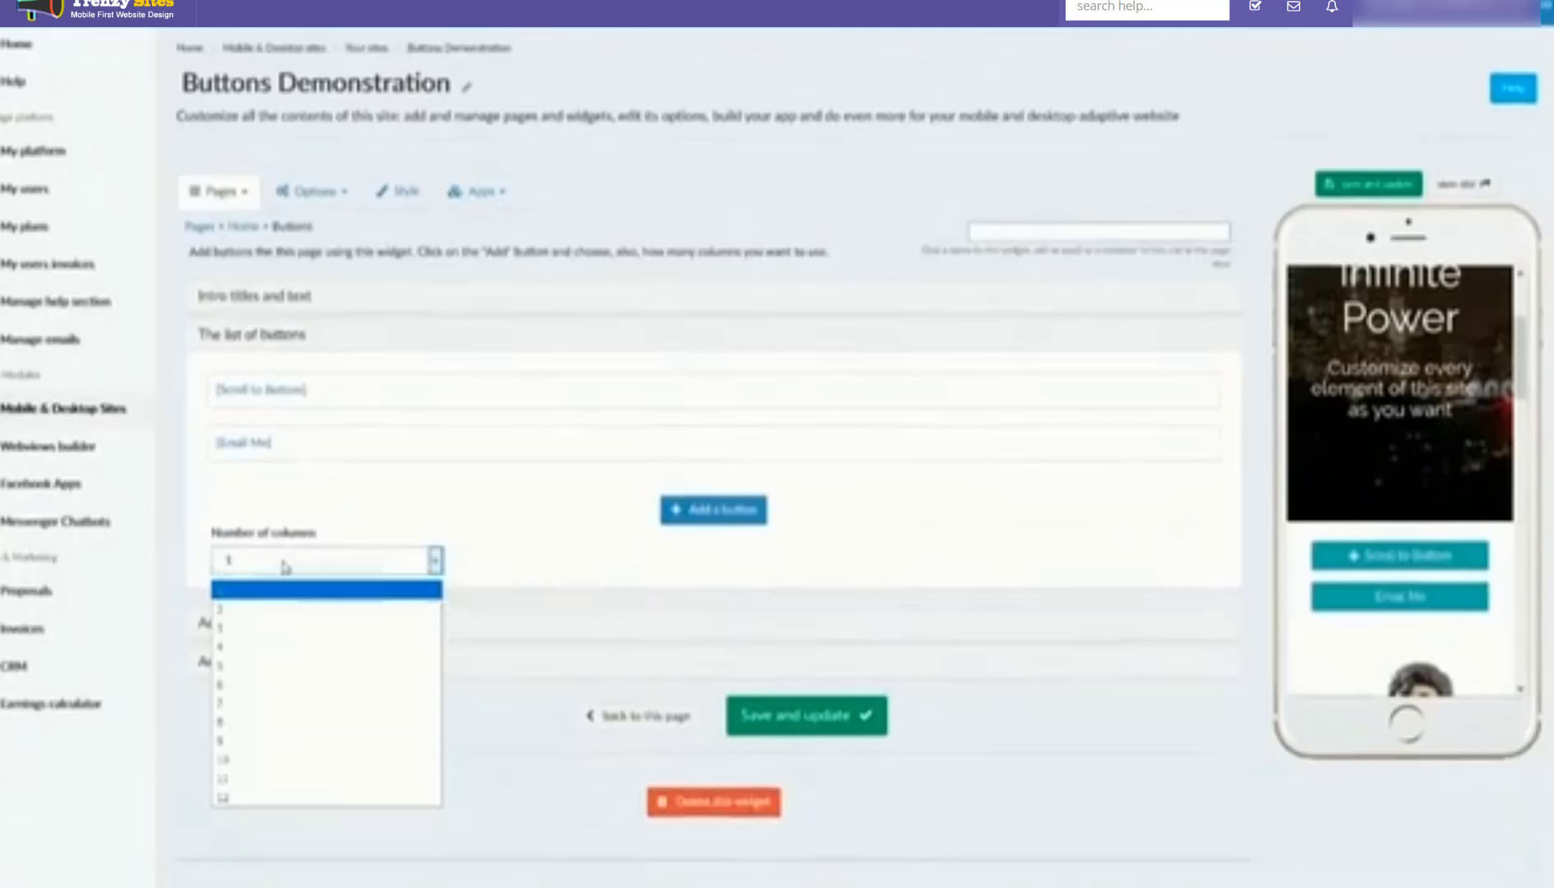
click(246, 609)
click(1362, 191)
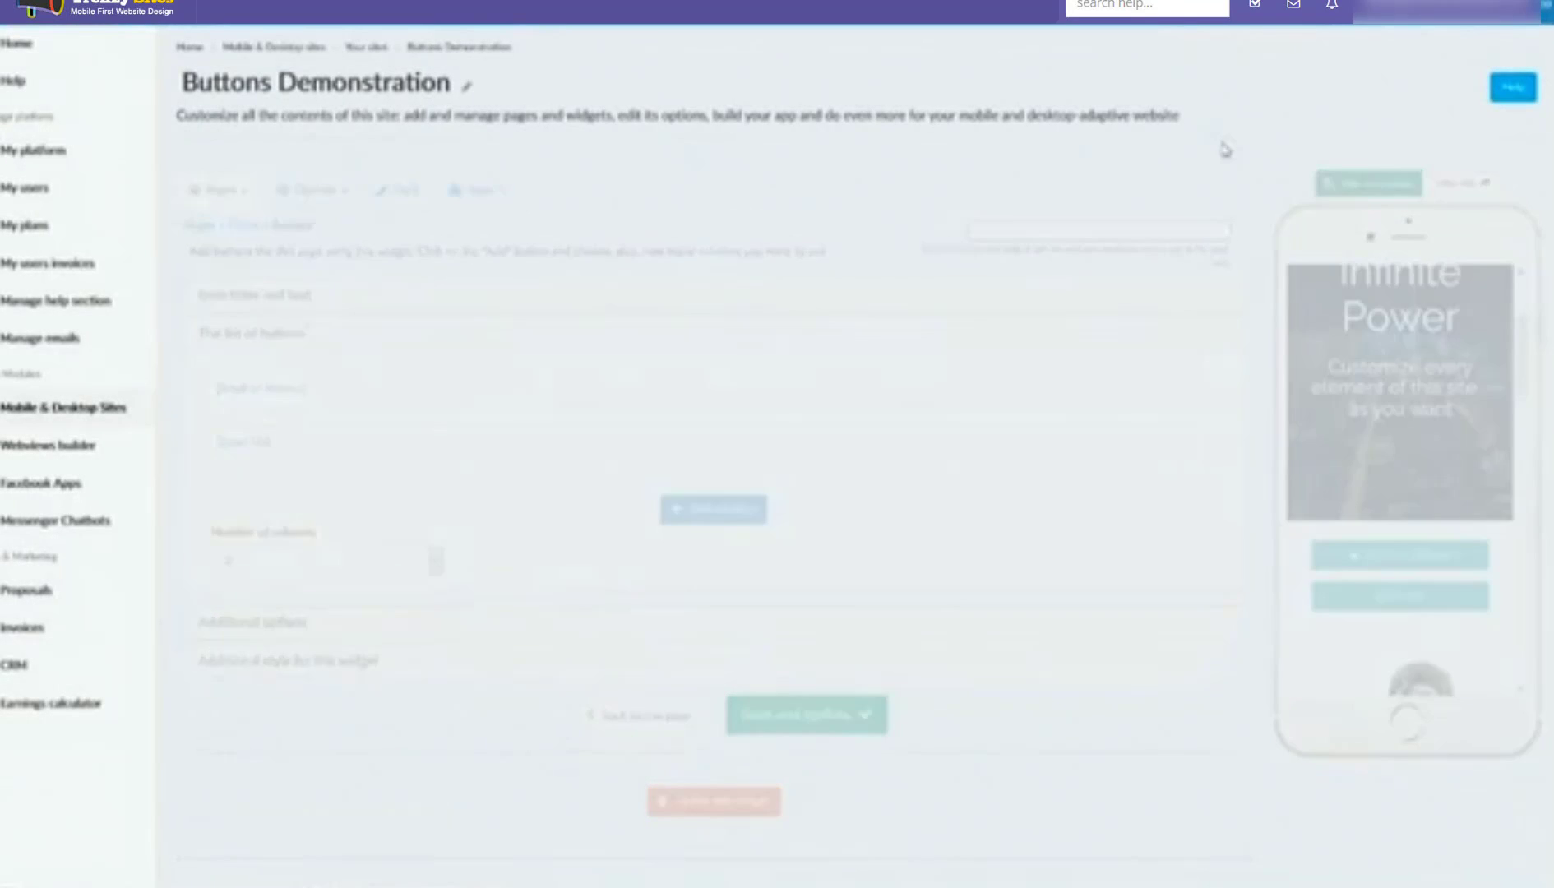
Step: View the updated site with Scroll to Bottom and Email Me side by side
click(276, 5)
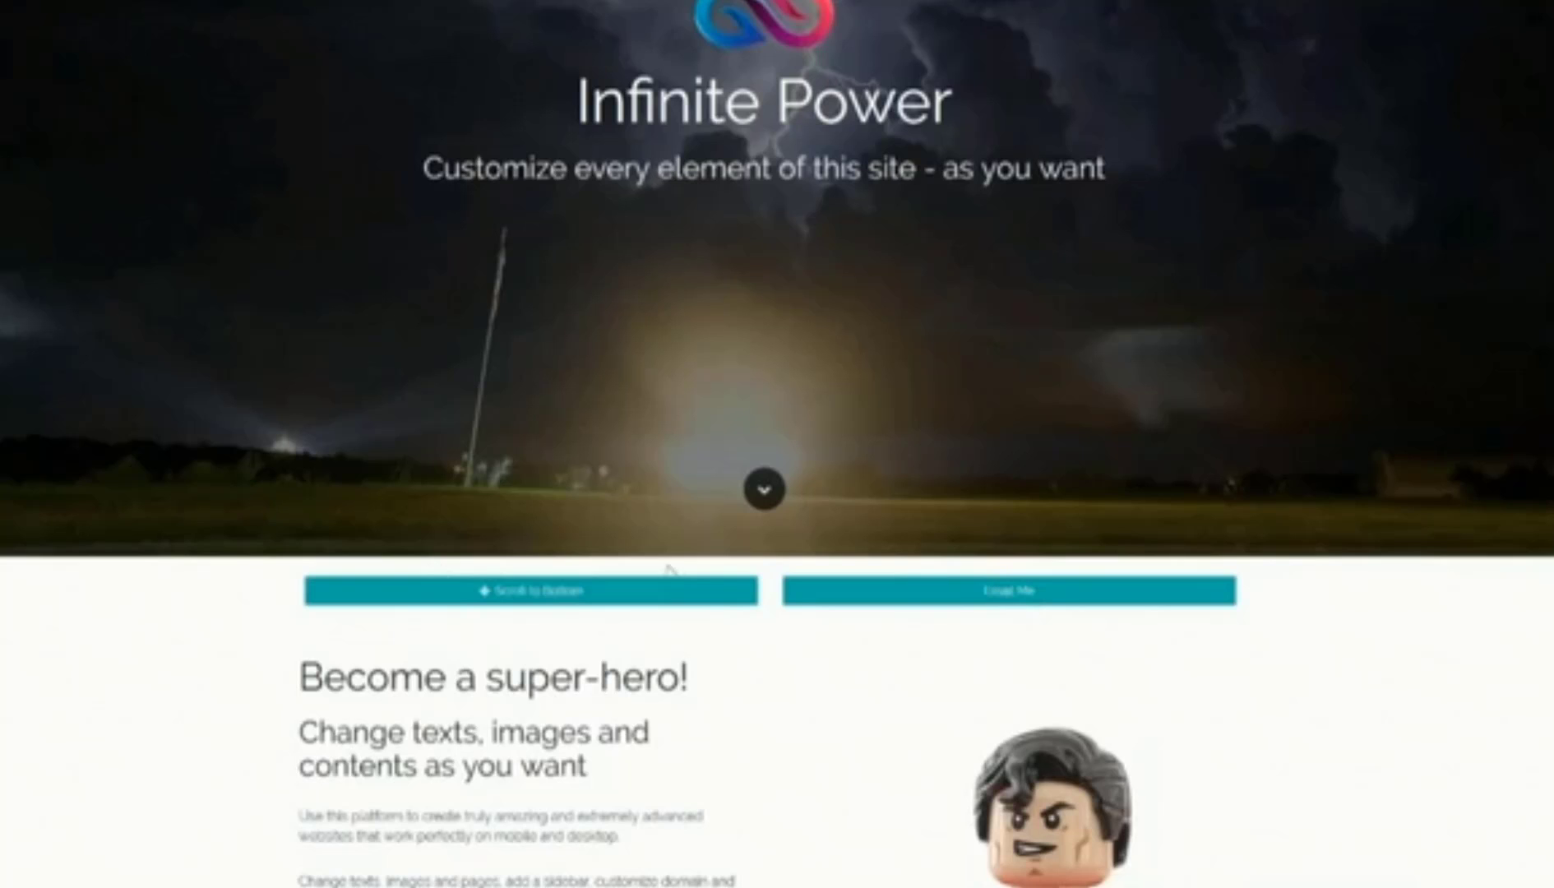
scroll(898, 589, down, 1)
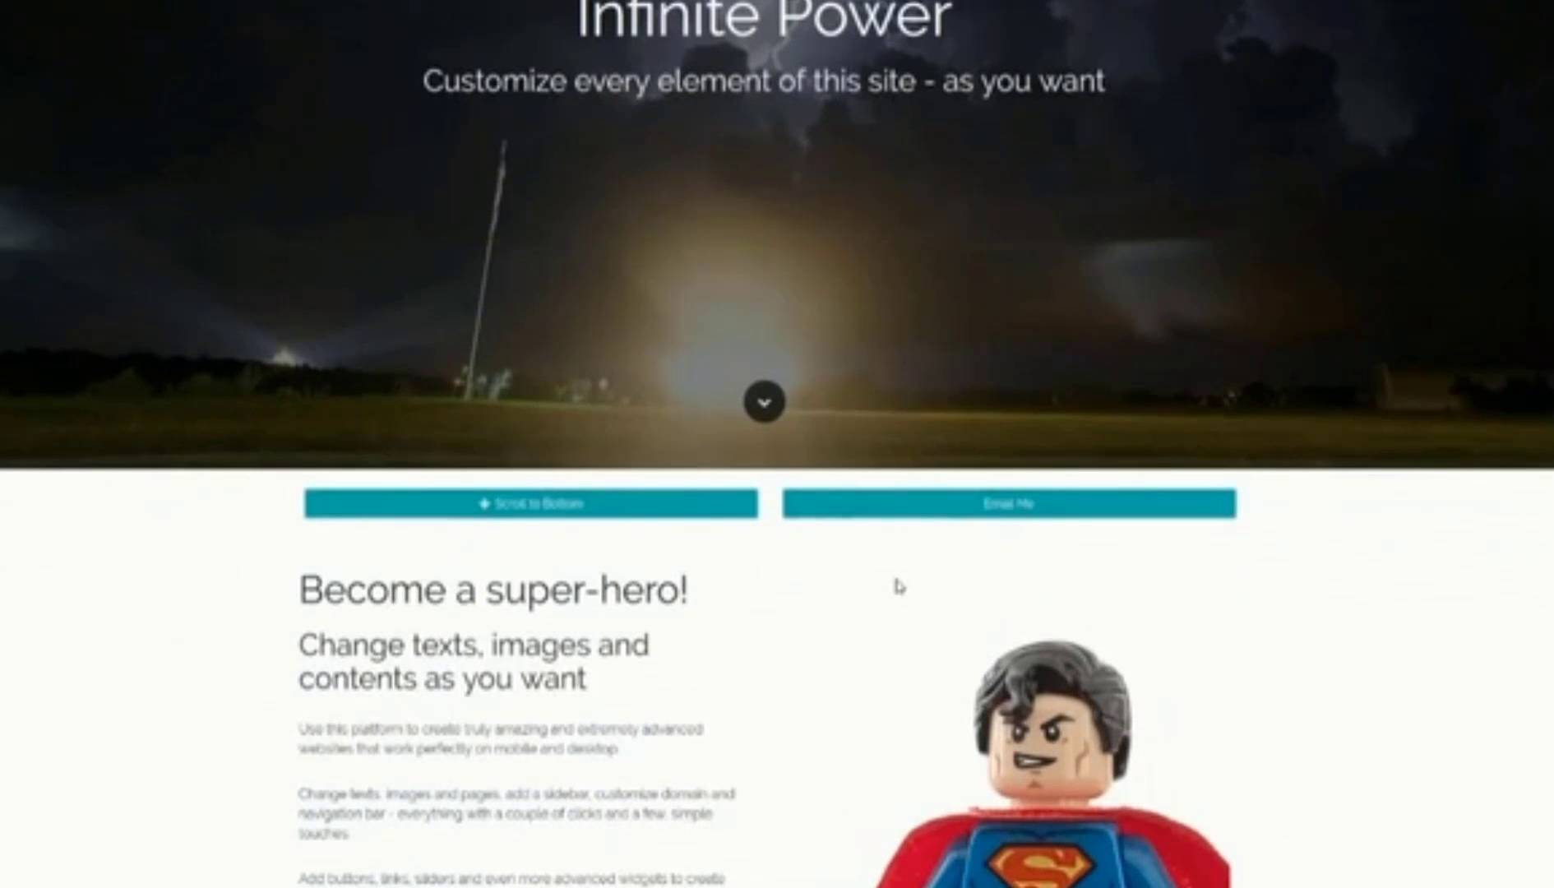
scroll(900, 584, down, 4)
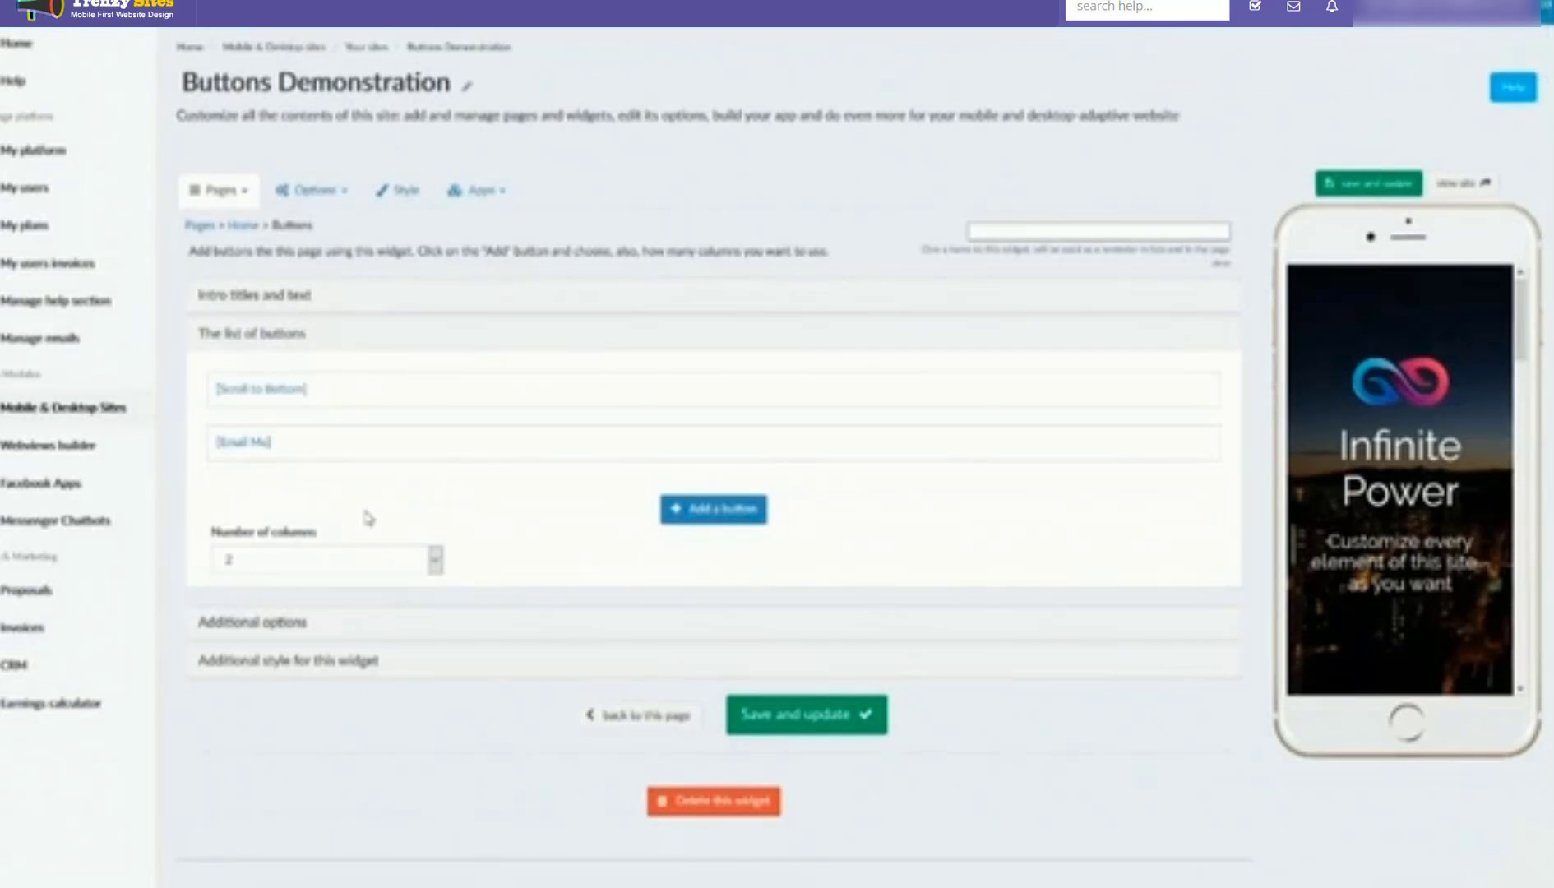
Step: Review the Login/Mobile/Desktop toggles, leaving them off, then expand Intro titles and text
click(275, 621)
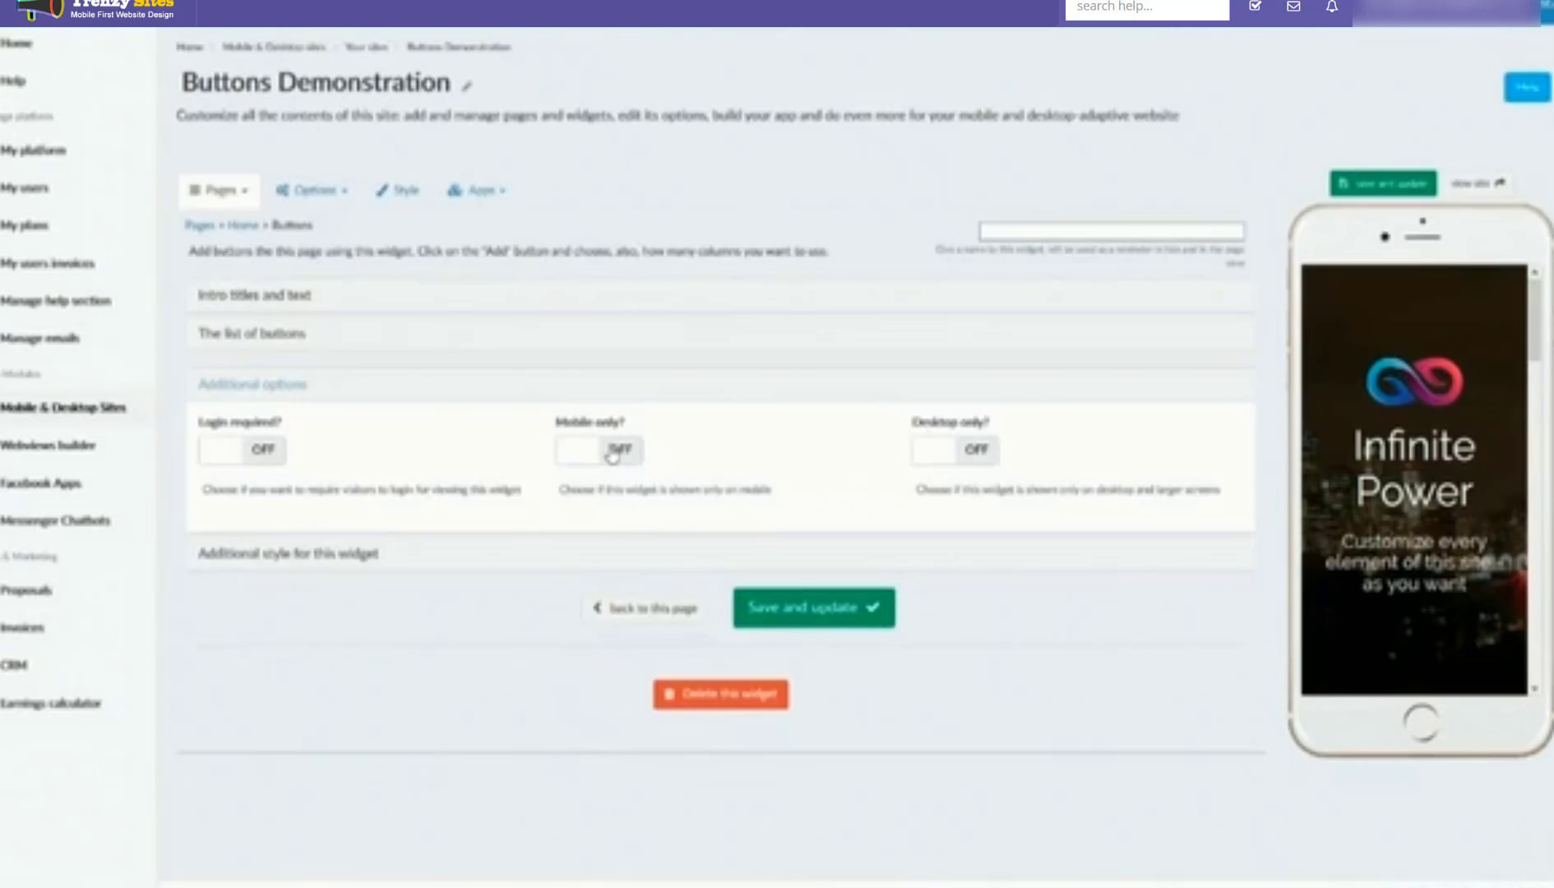
scroll(1322, 447, down, 2)
scroll(1324, 448, up, 2)
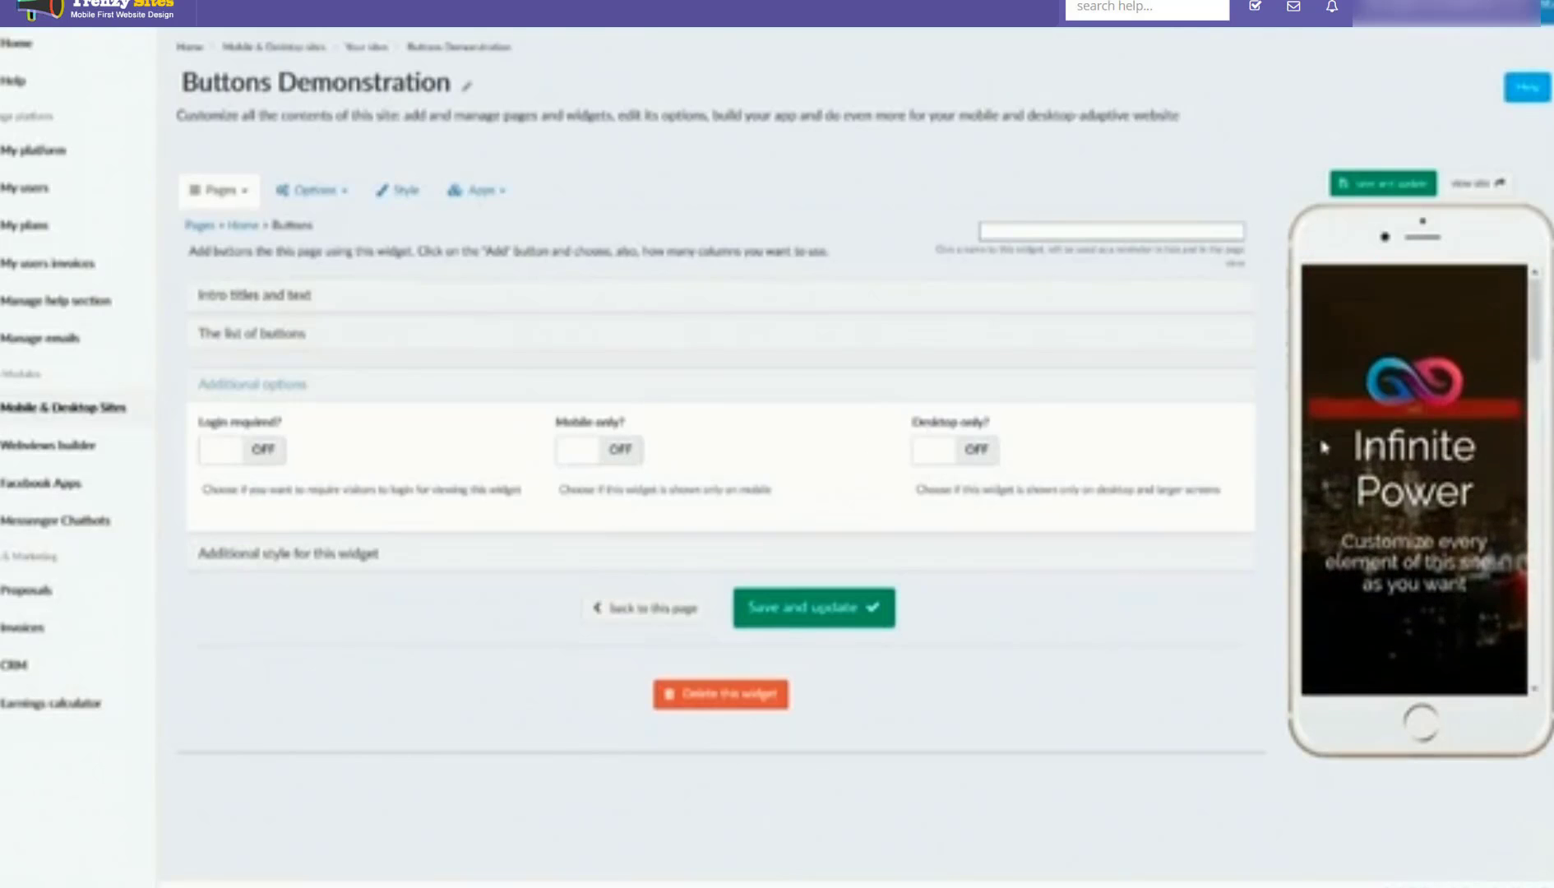
scroll(1324, 446, down, 2)
scroll(1323, 446, up, 1)
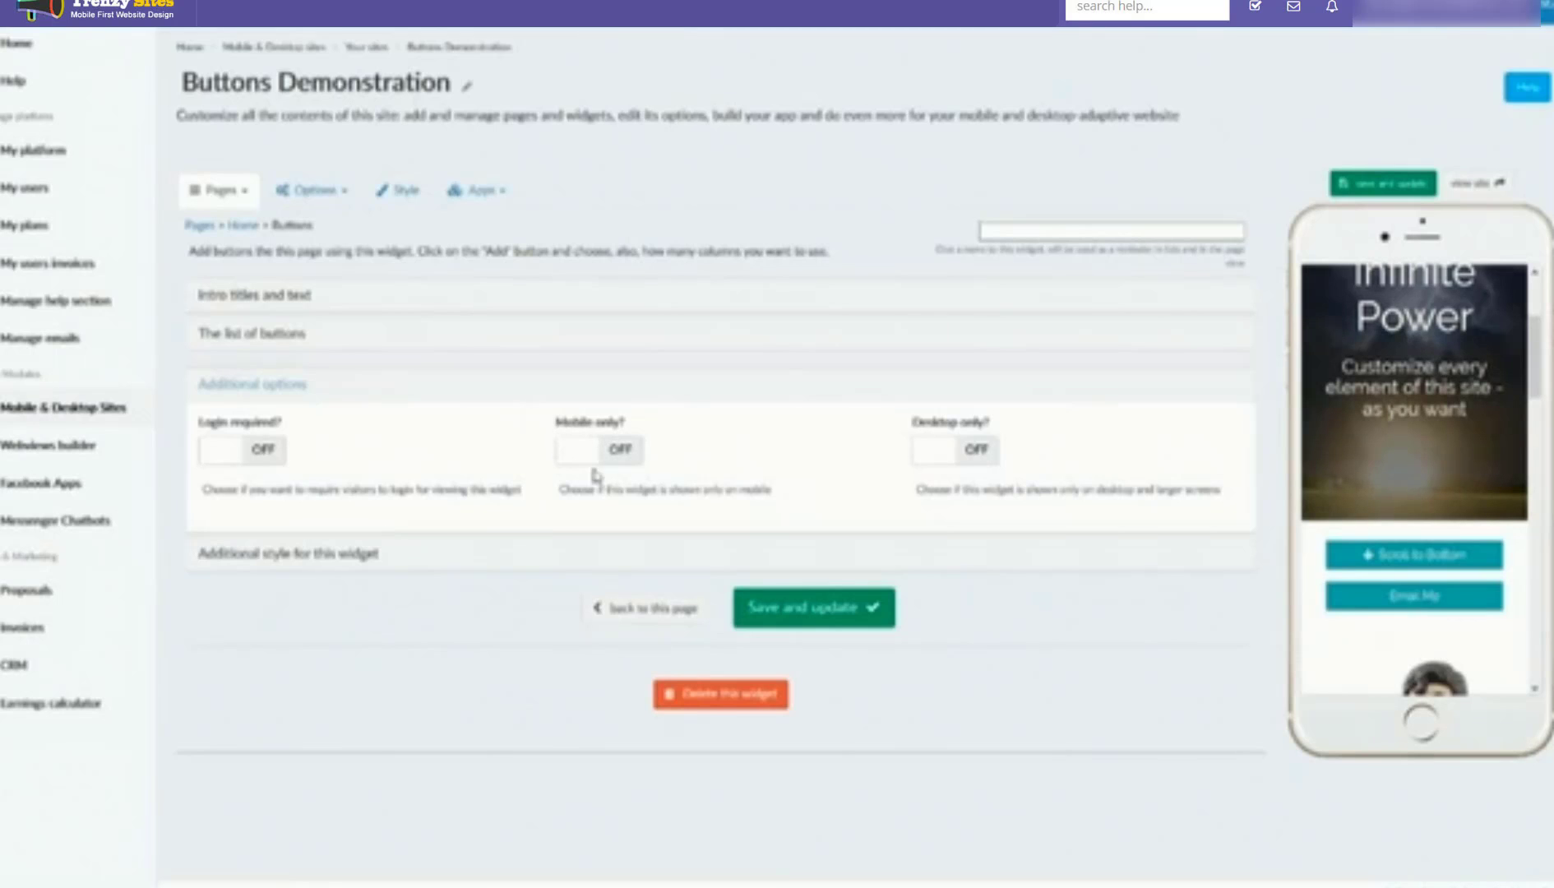
click(284, 333)
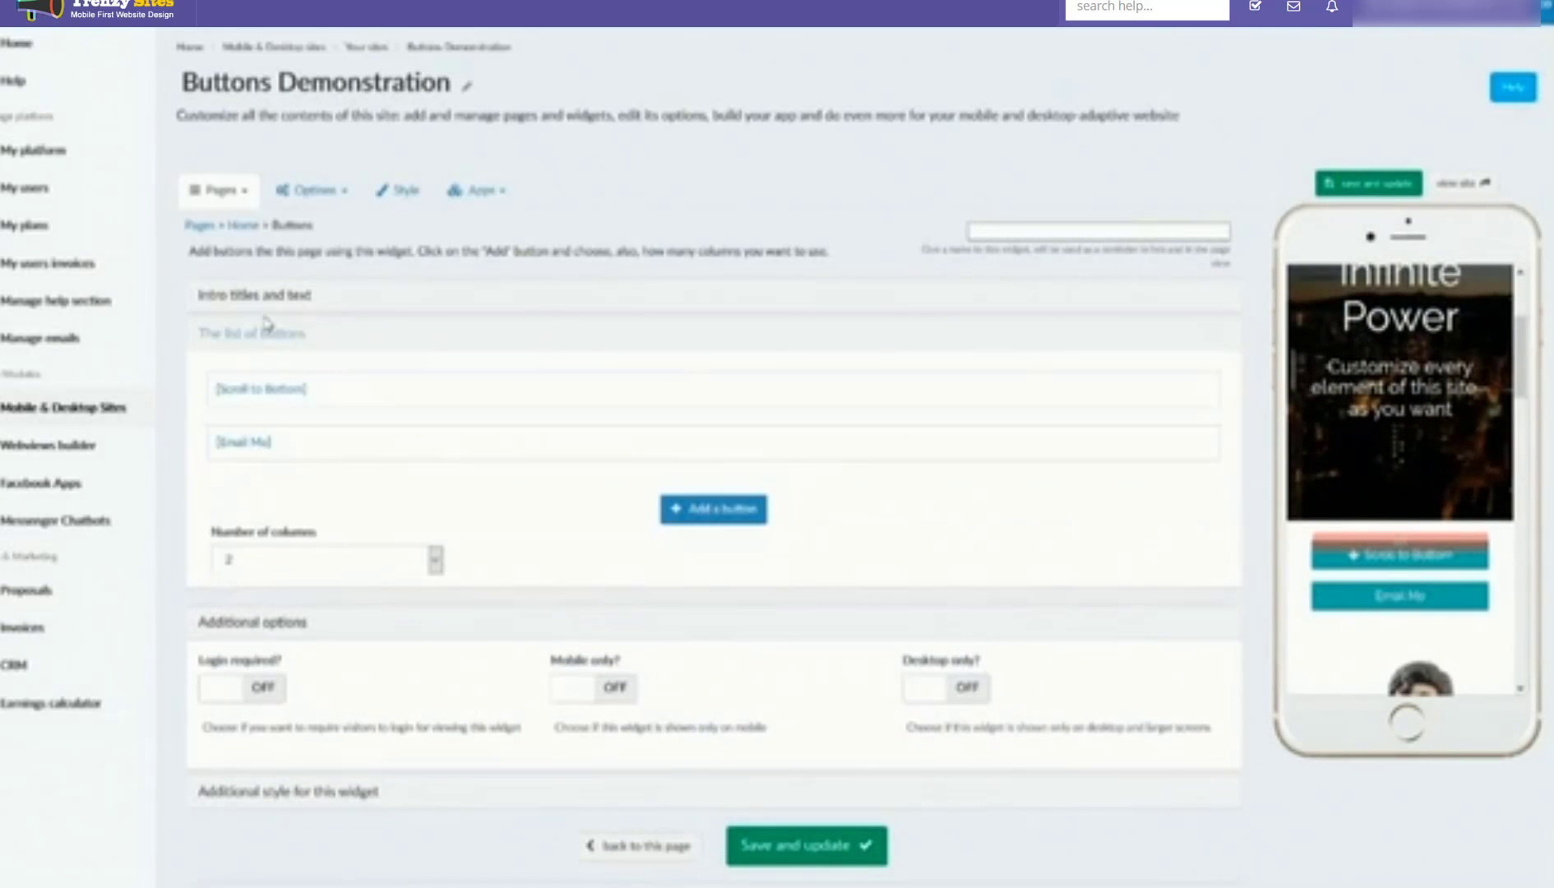
click(267, 298)
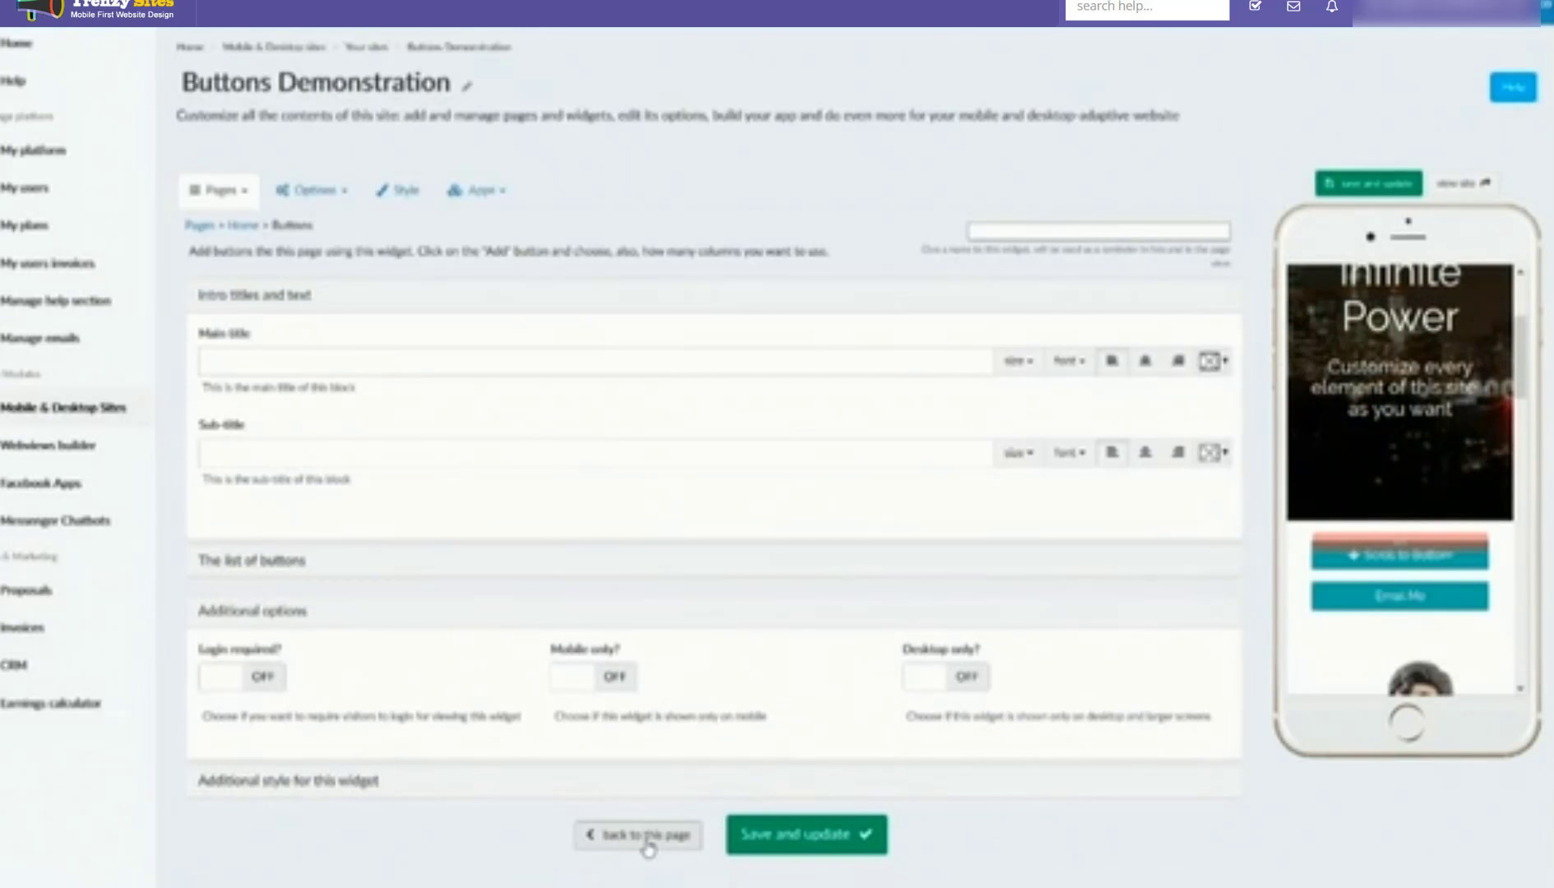
Step: Back on the Home page's widget list, drag the Buttons row below 'Become a super-hero! [Contentblock]'
click(649, 848)
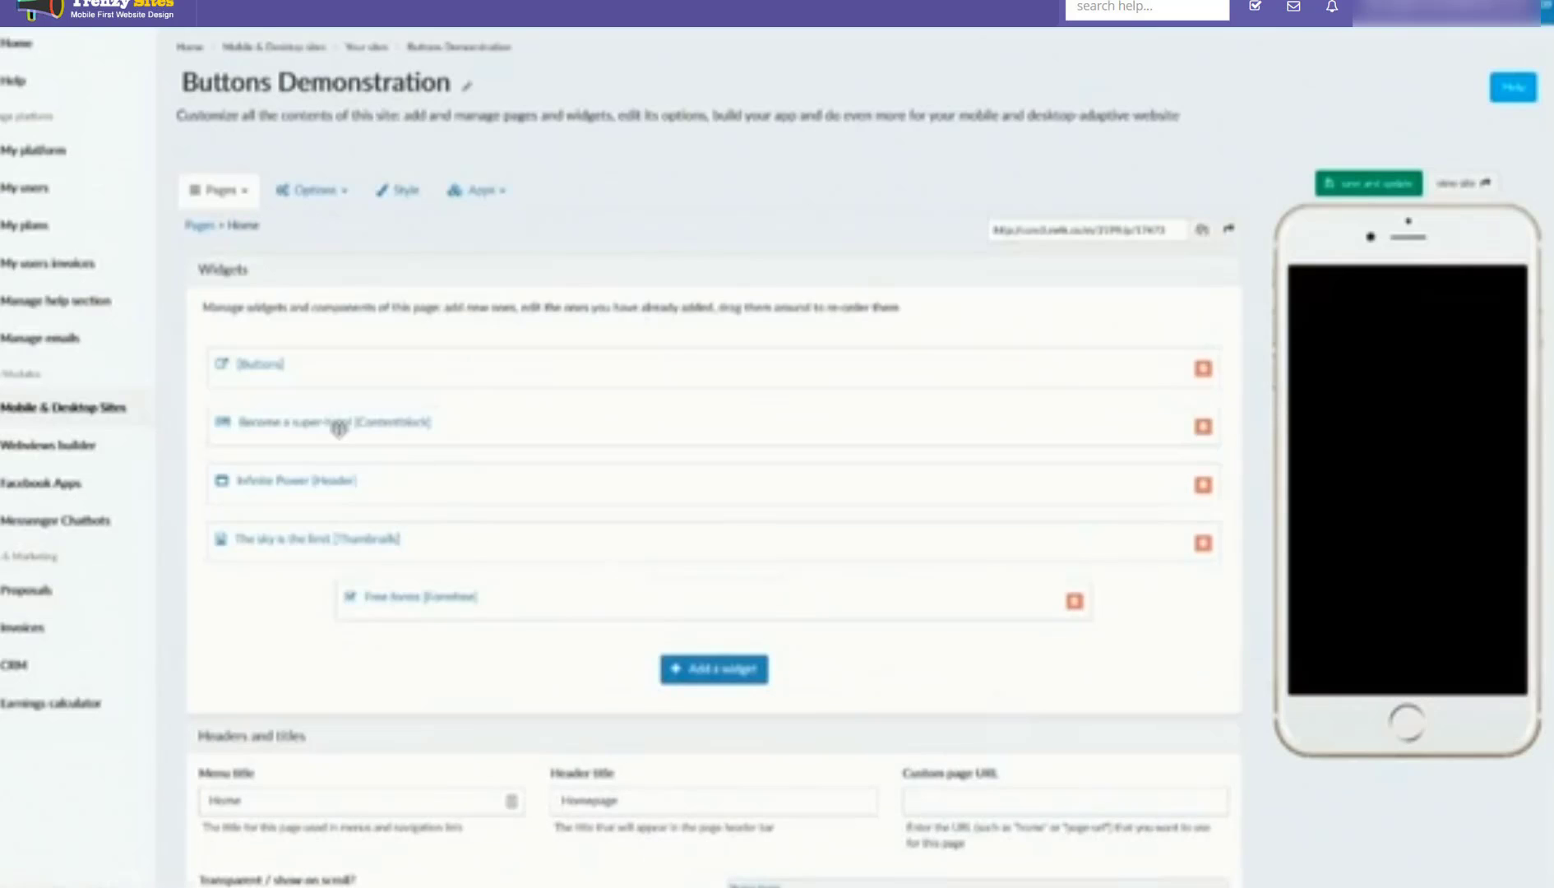
drag(269, 384, 276, 436)
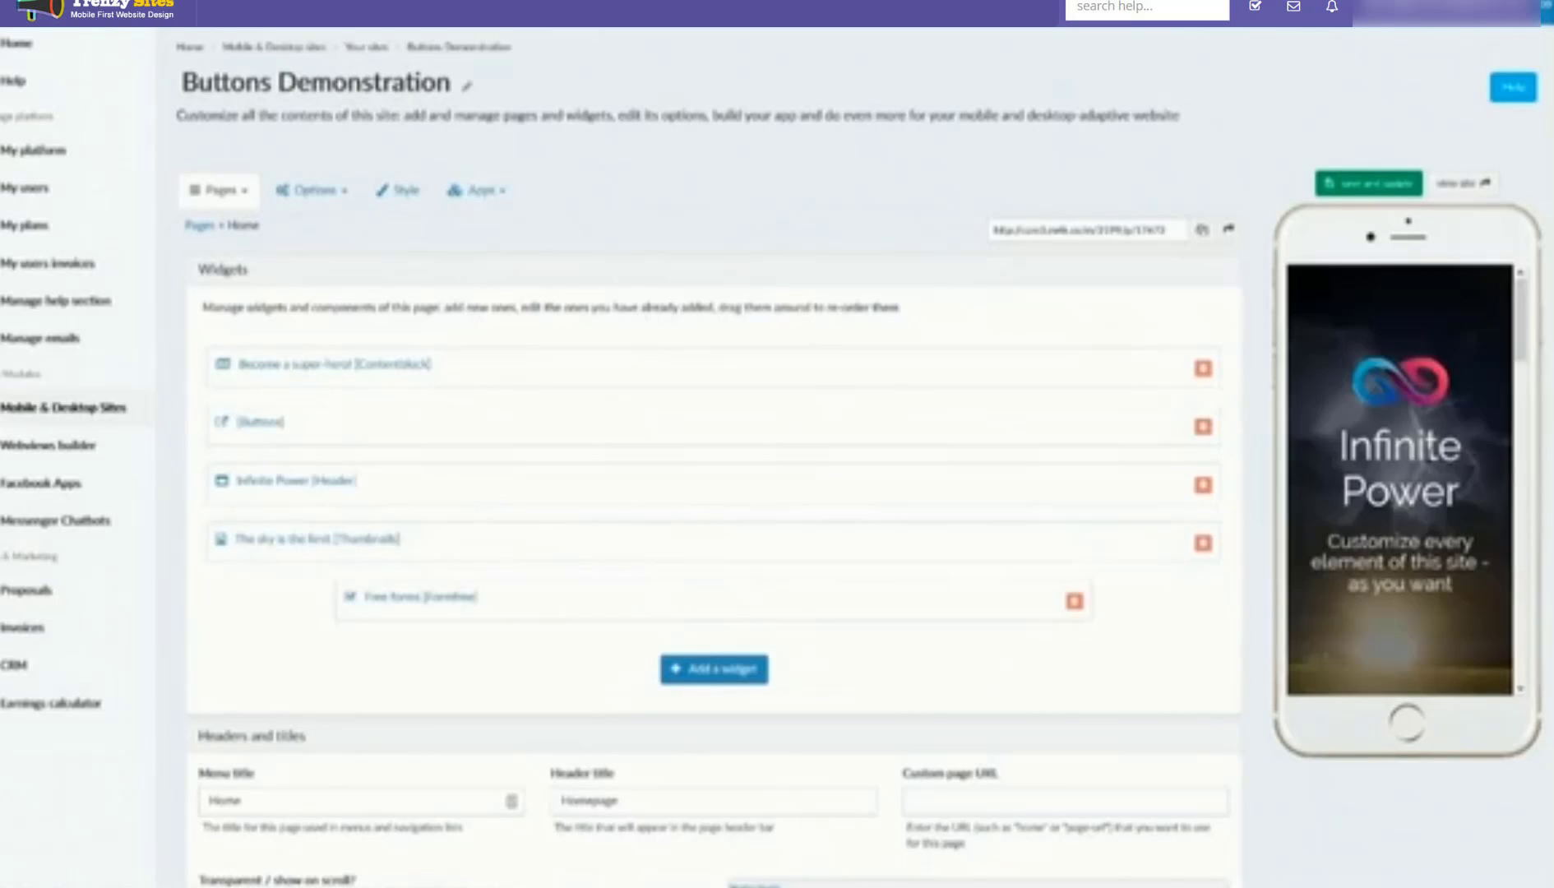
scroll(1429, 456, down, 4)
scroll(1429, 456, down, 8)
scroll(1369, 496, up, 2)
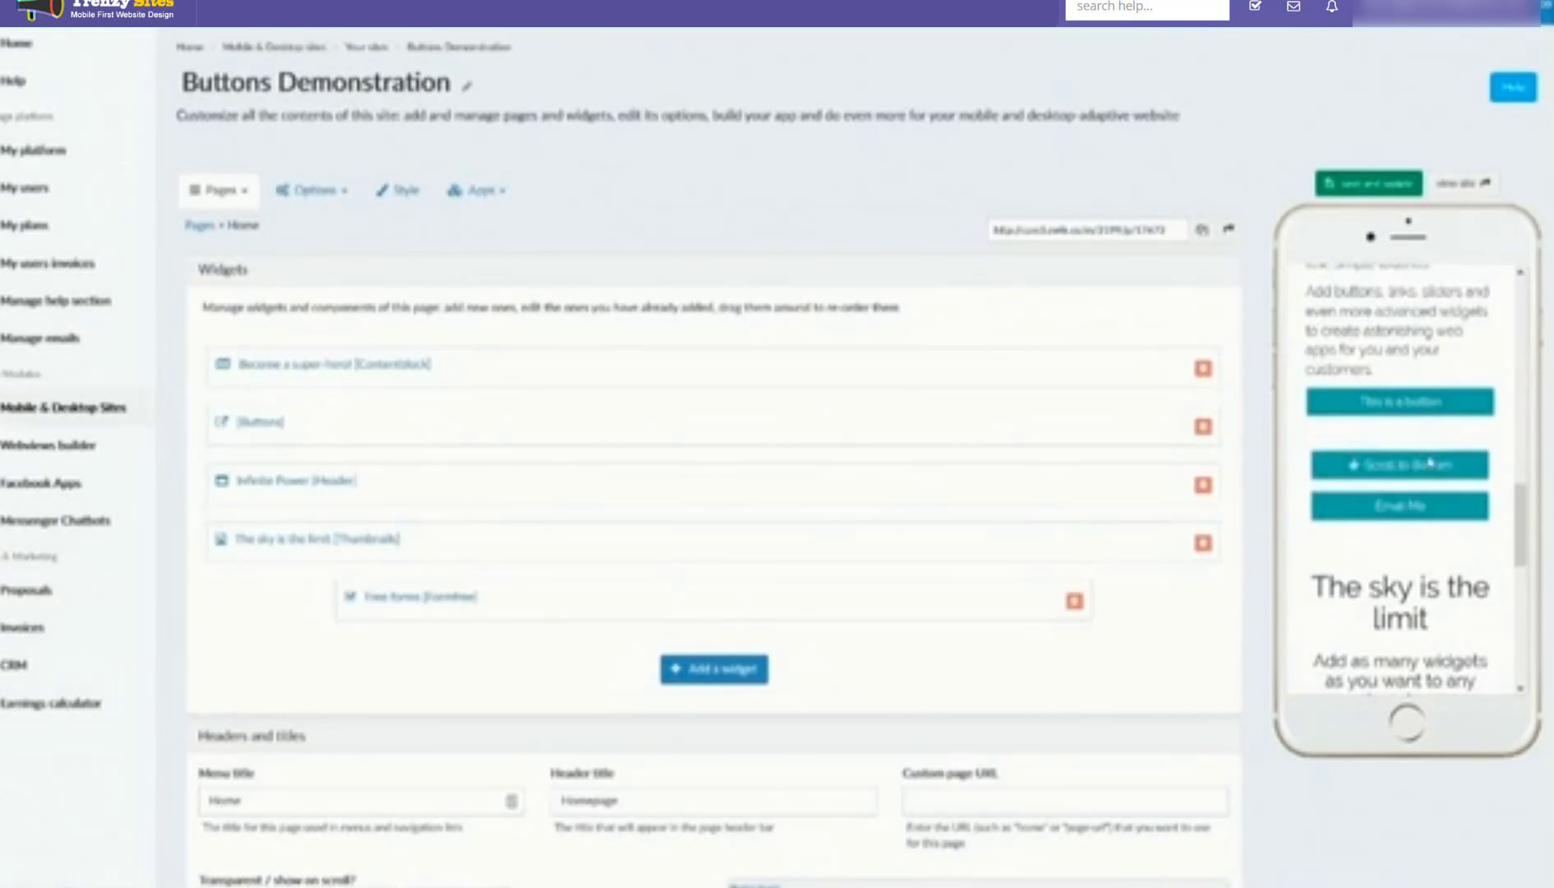